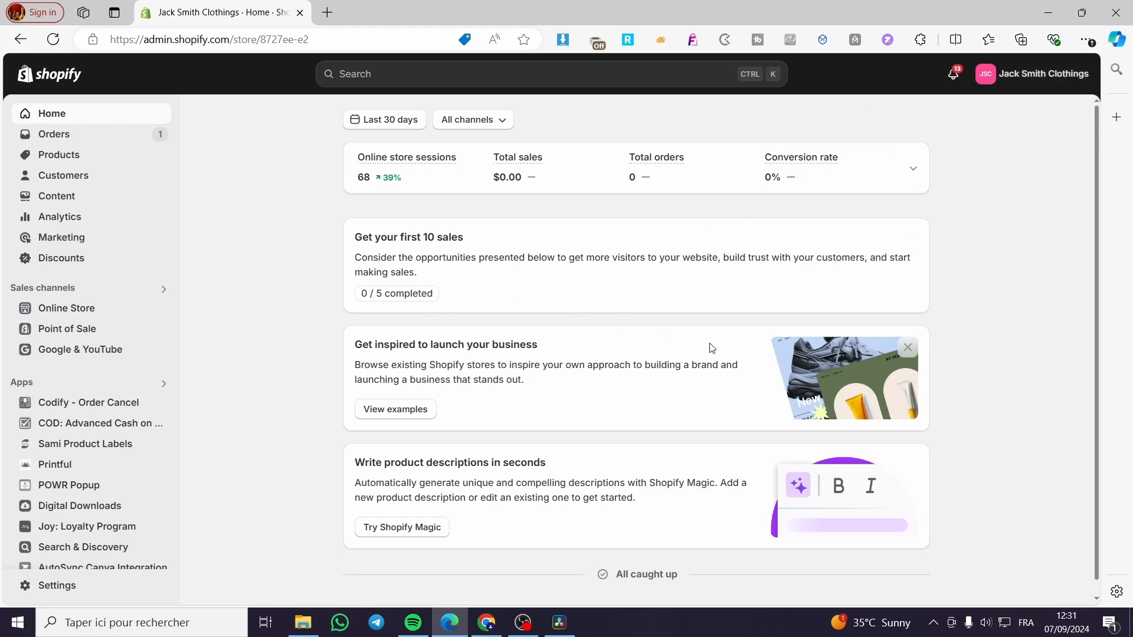
Open the Themes page of the Online Store sales channel
click(81, 160)
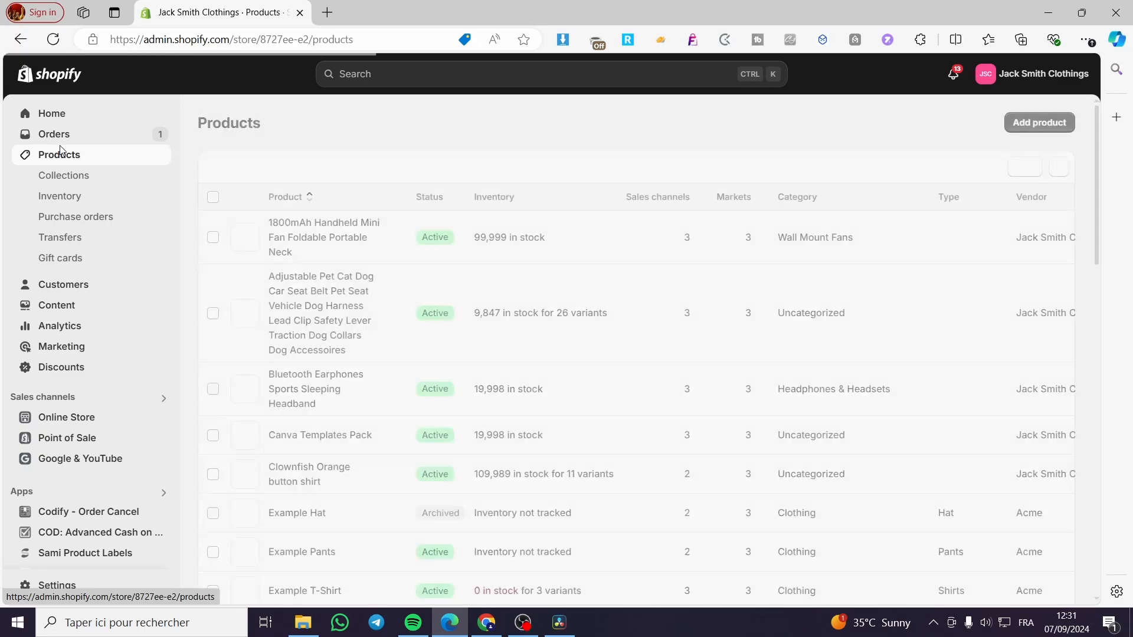
click(54, 113)
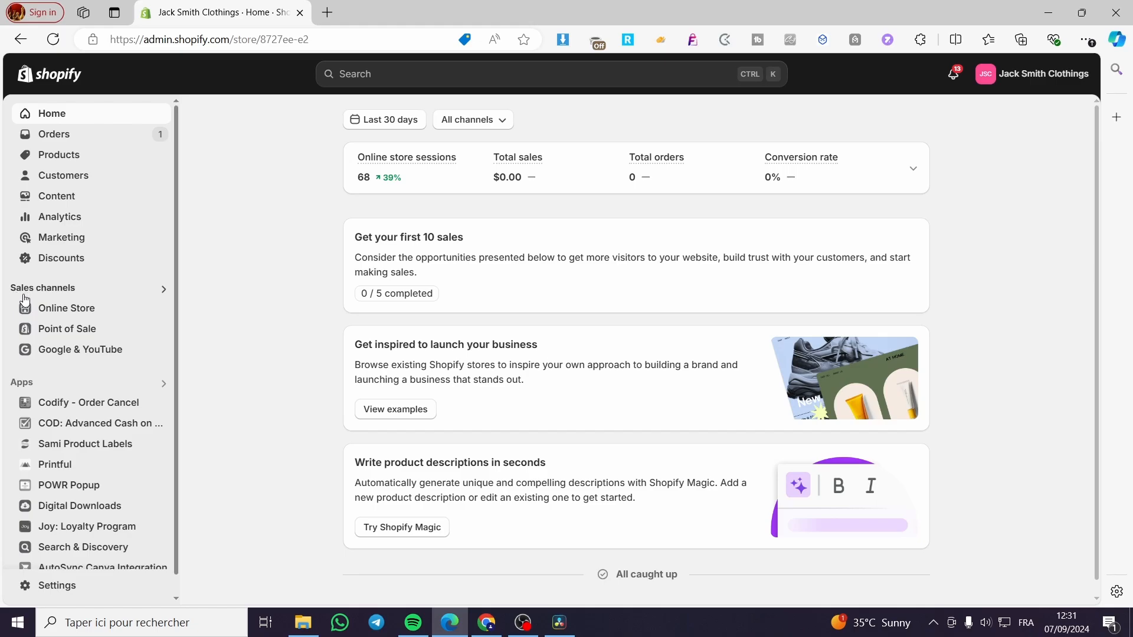
click(75, 315)
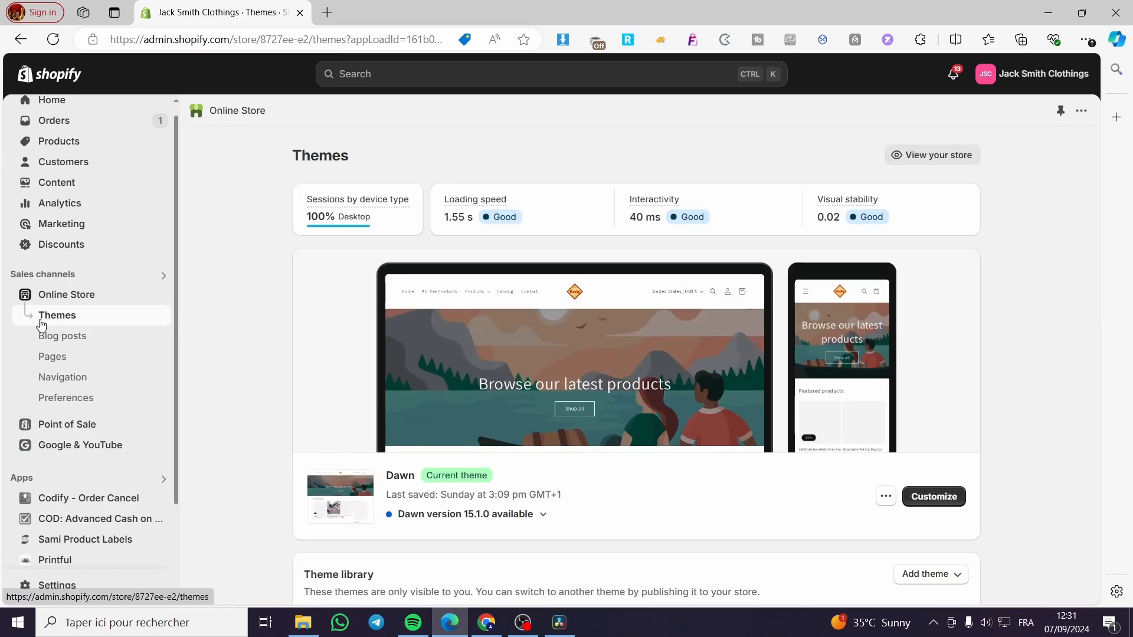
Look through the Themes page, from the current theme and the theme library to the popular free themes
scroll(1042, 344, down, 1)
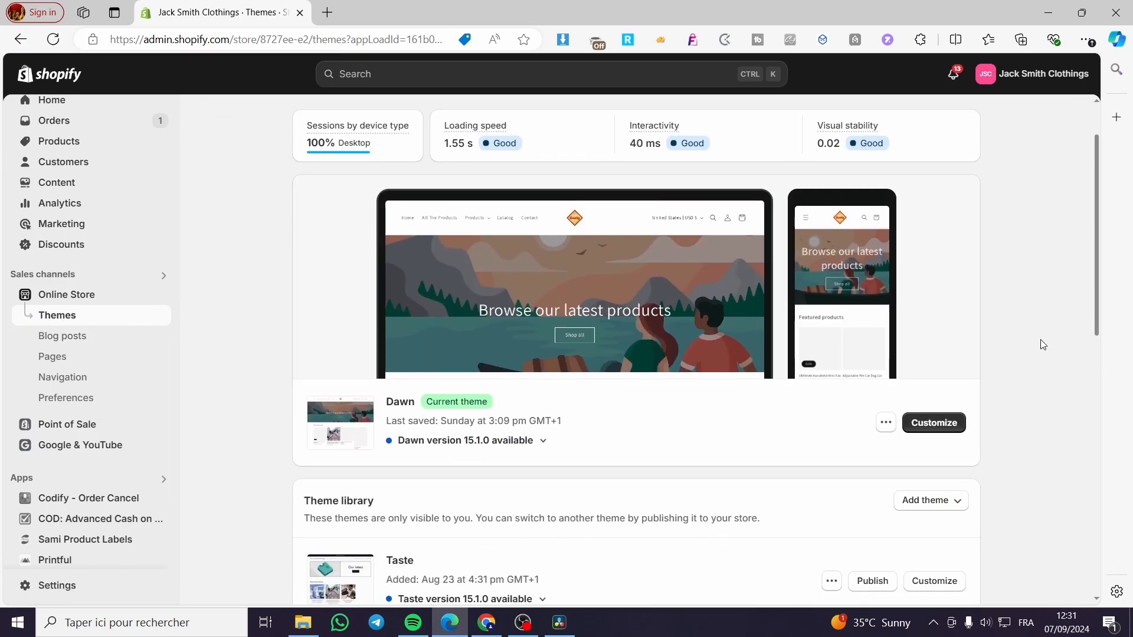
scroll(1042, 344, down, 2)
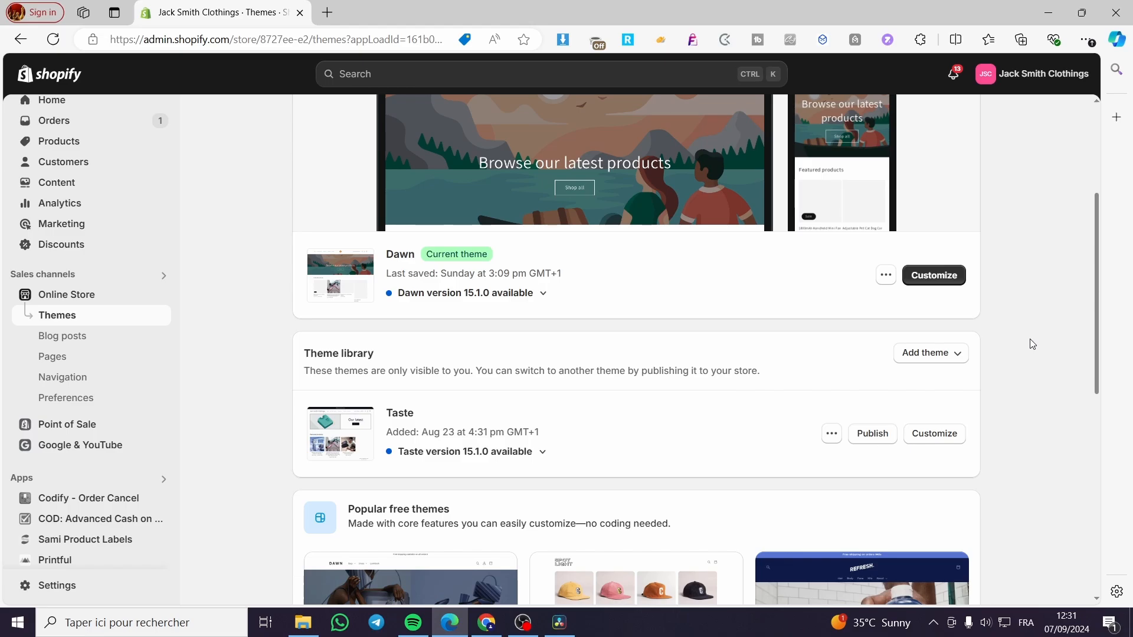
scroll(1027, 343, down, 8)
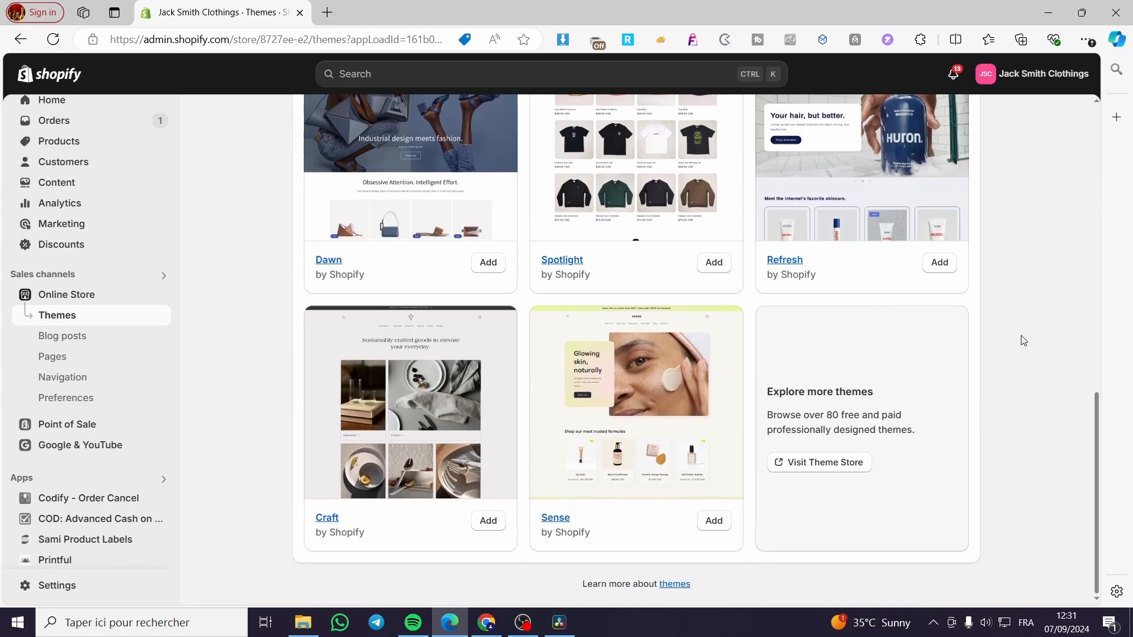
scroll(1022, 339, up, 2)
scroll(1021, 338, down, 1)
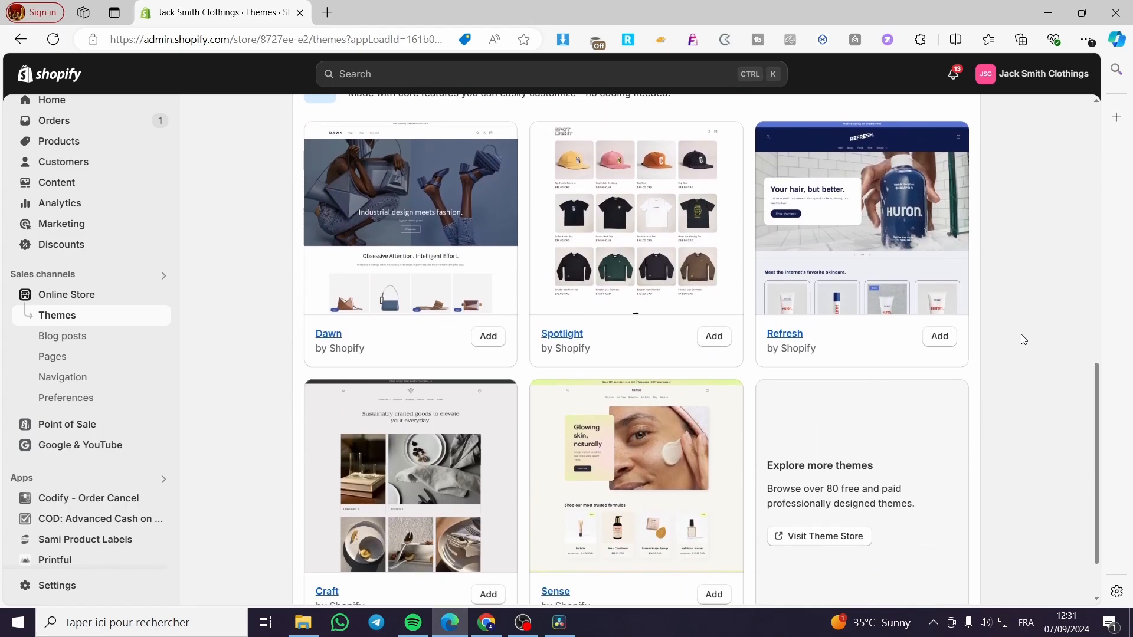
scroll(1019, 332, up, 3)
scroll(603, 447, up, 6)
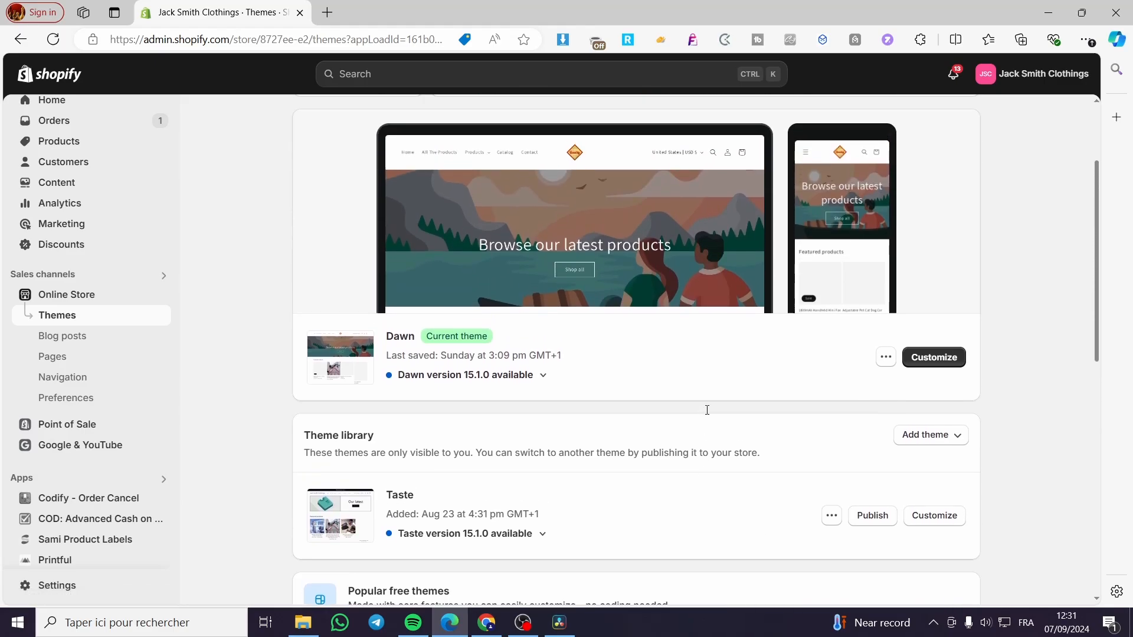
Examine the current theme's name and status and the Taste theme in the theme library
drag(417, 343, 383, 340)
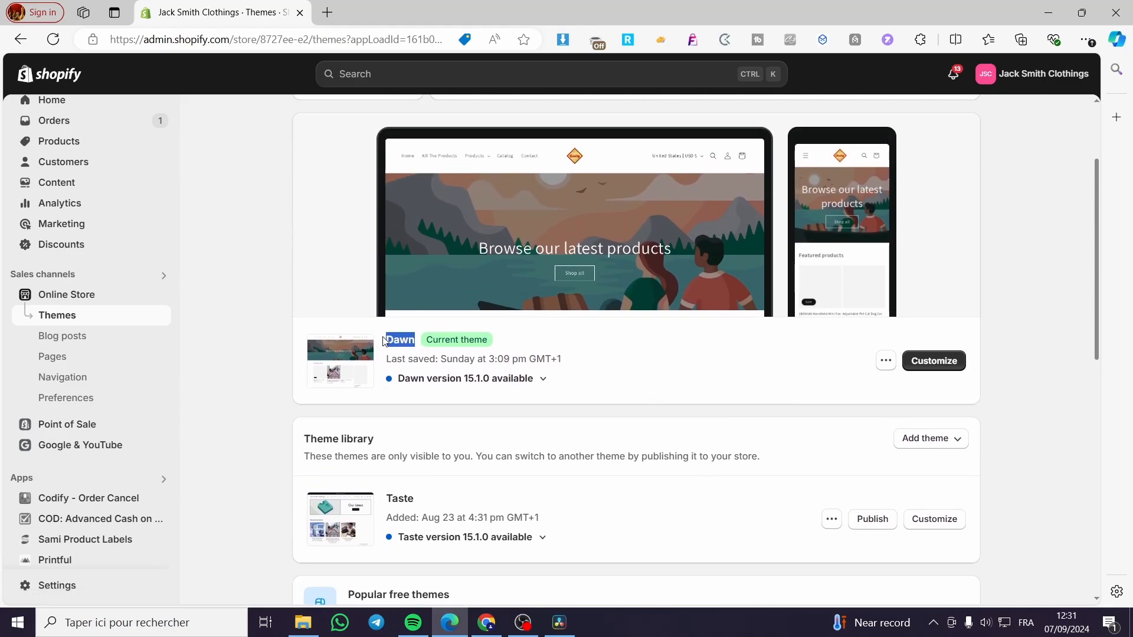
click(548, 351)
drag(483, 344, 428, 345)
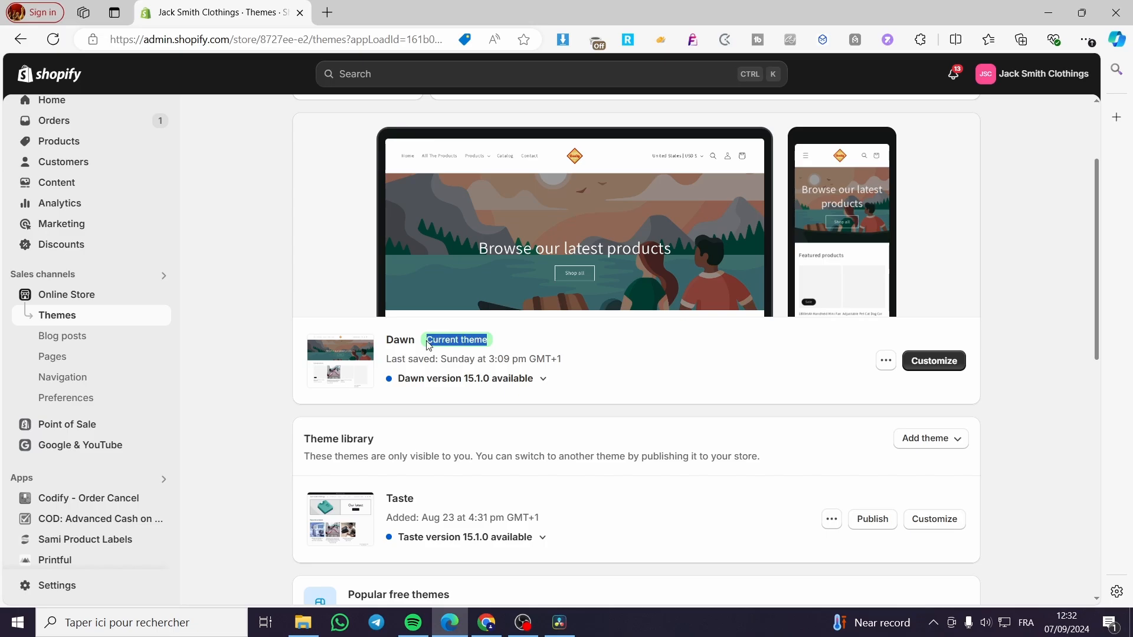
click(549, 352)
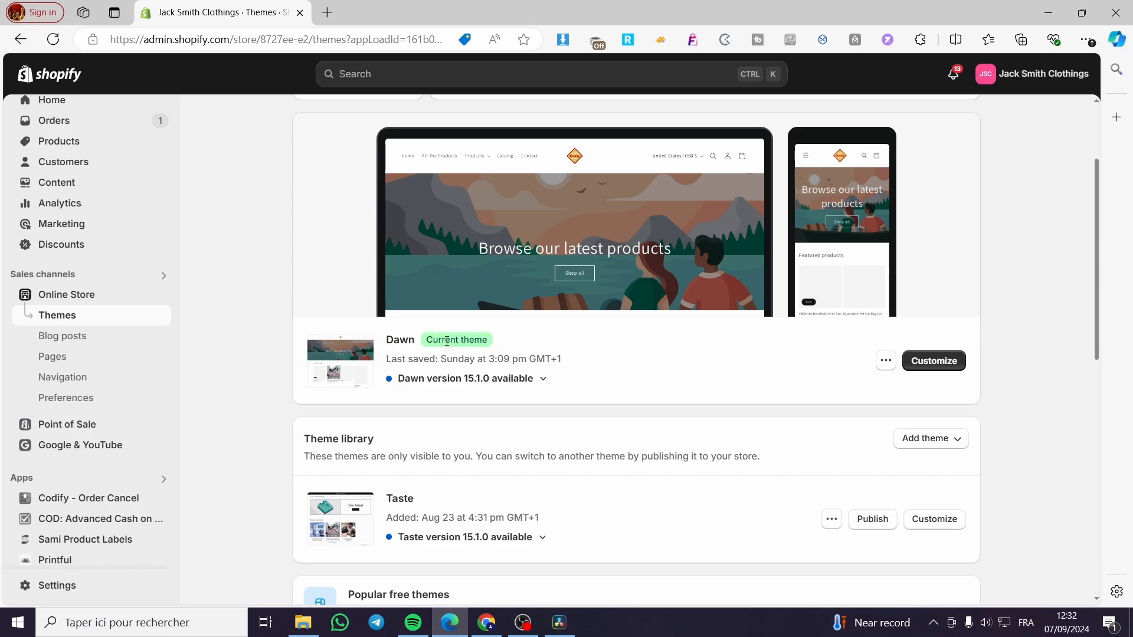
scroll(543, 376, down, 2)
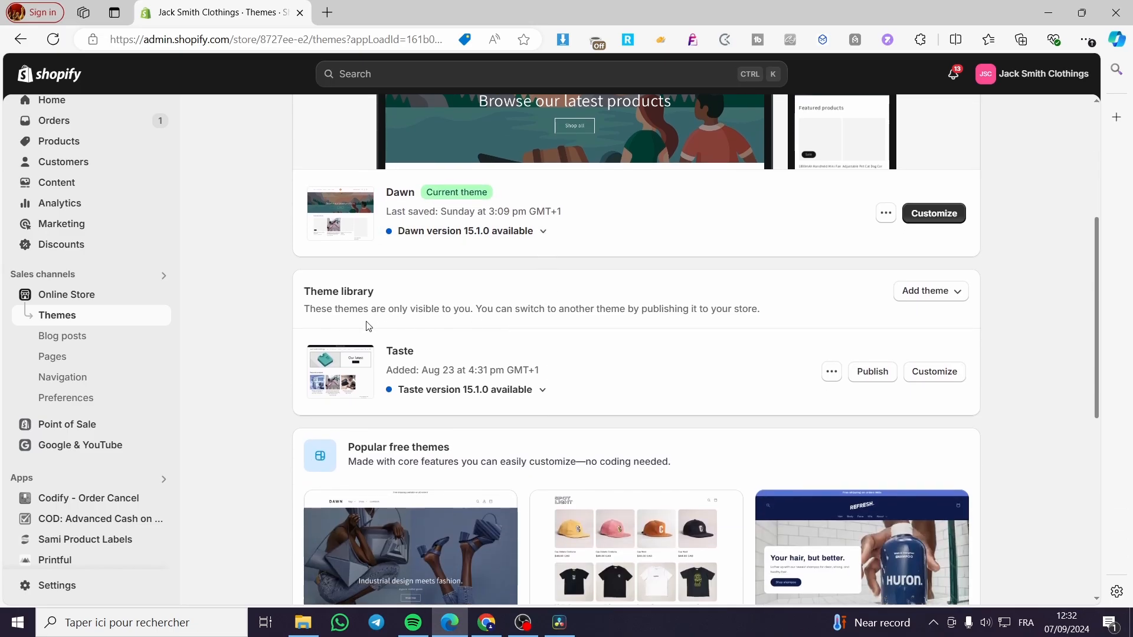
scroll(368, 327, down, 1)
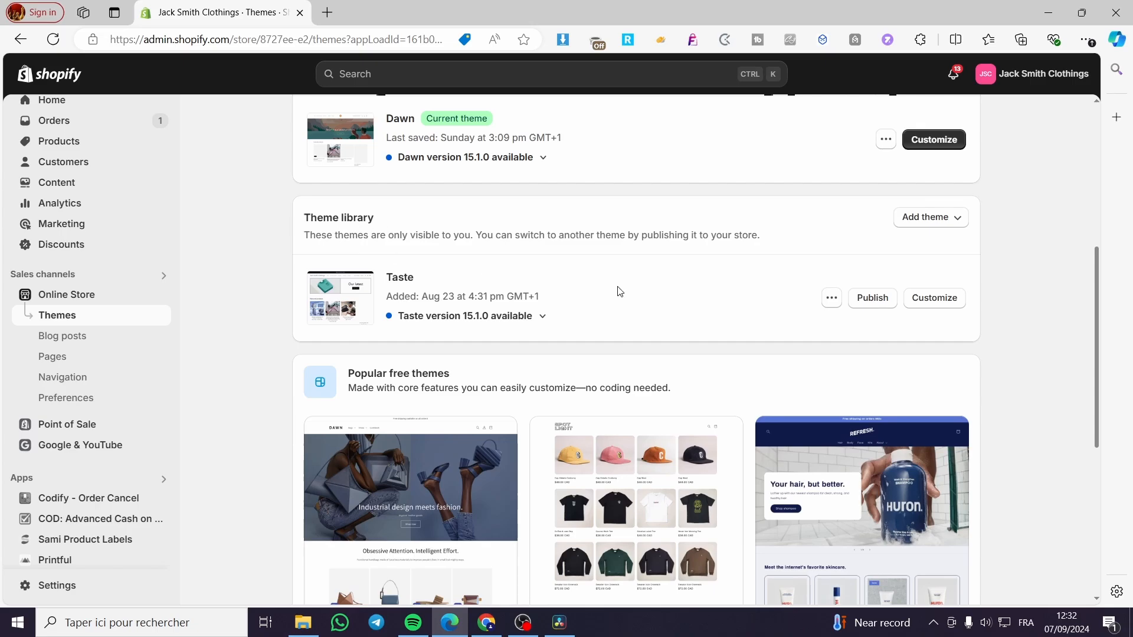
Visit the Shopify Theme Store to add a theme to the theme library
scroll(759, 346, up, 2)
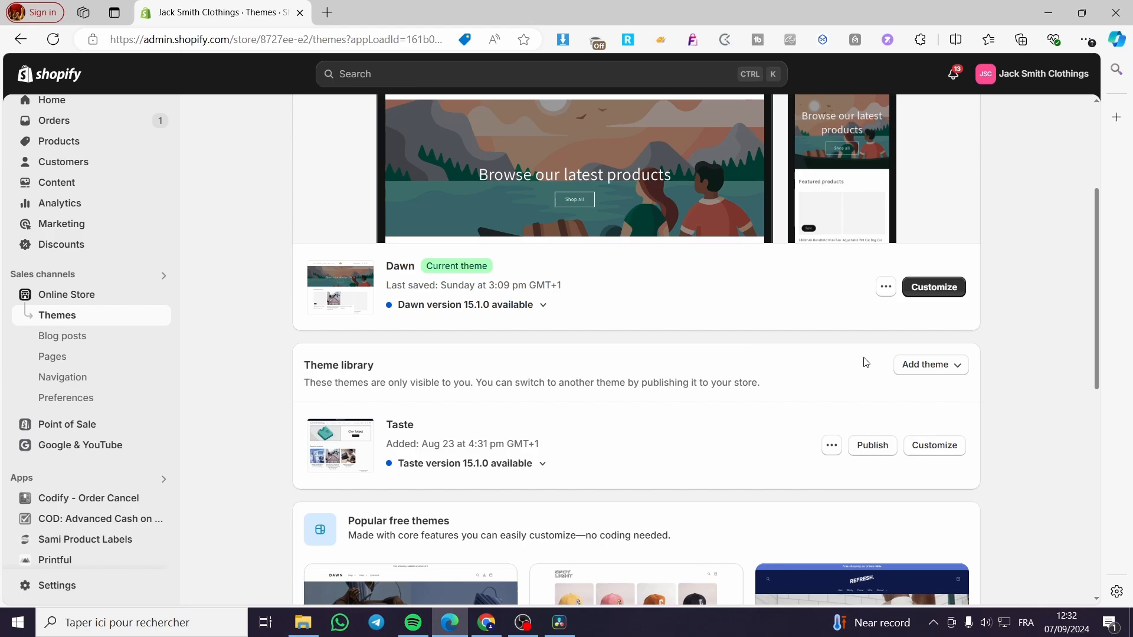
click(964, 372)
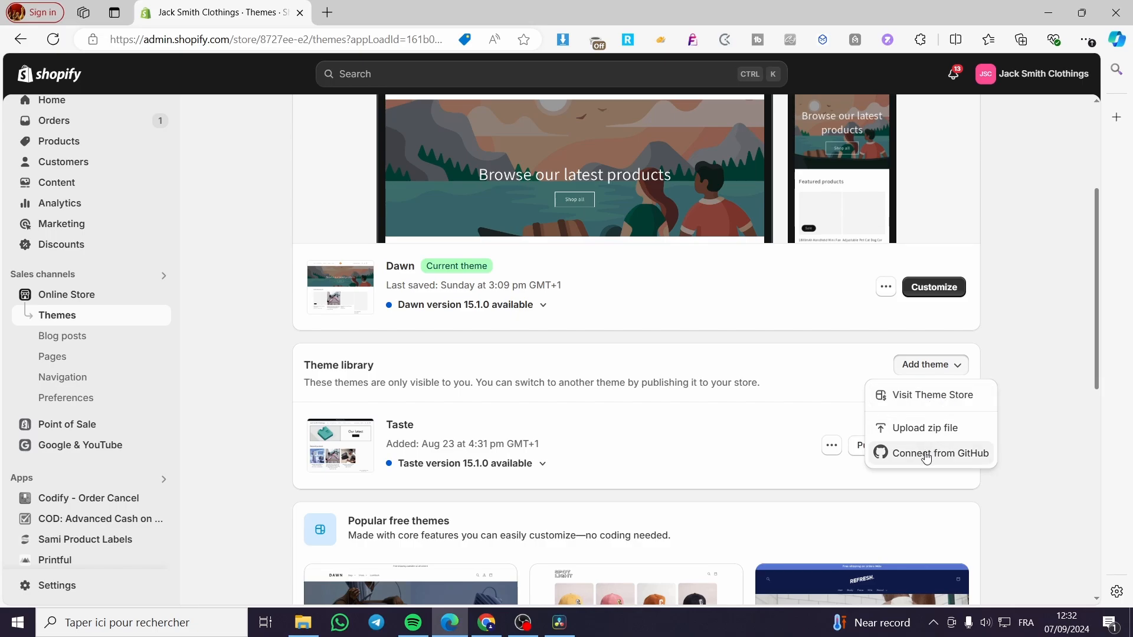
click(949, 402)
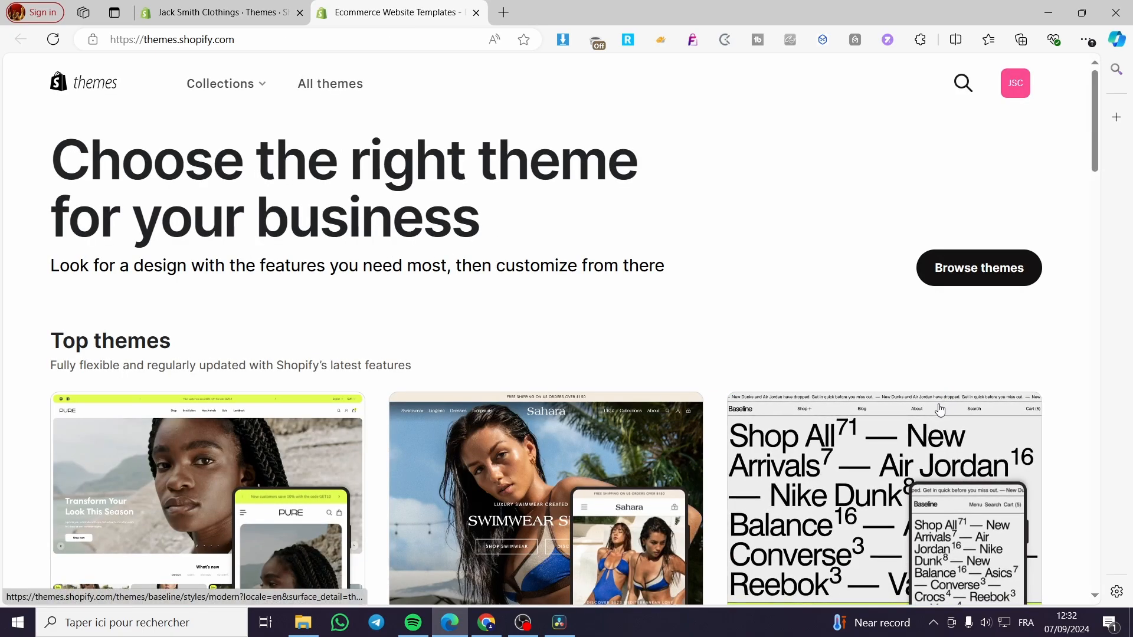
Browse the top themes and the new themes on the Theme Store's home page
scroll(565, 405, down, 5)
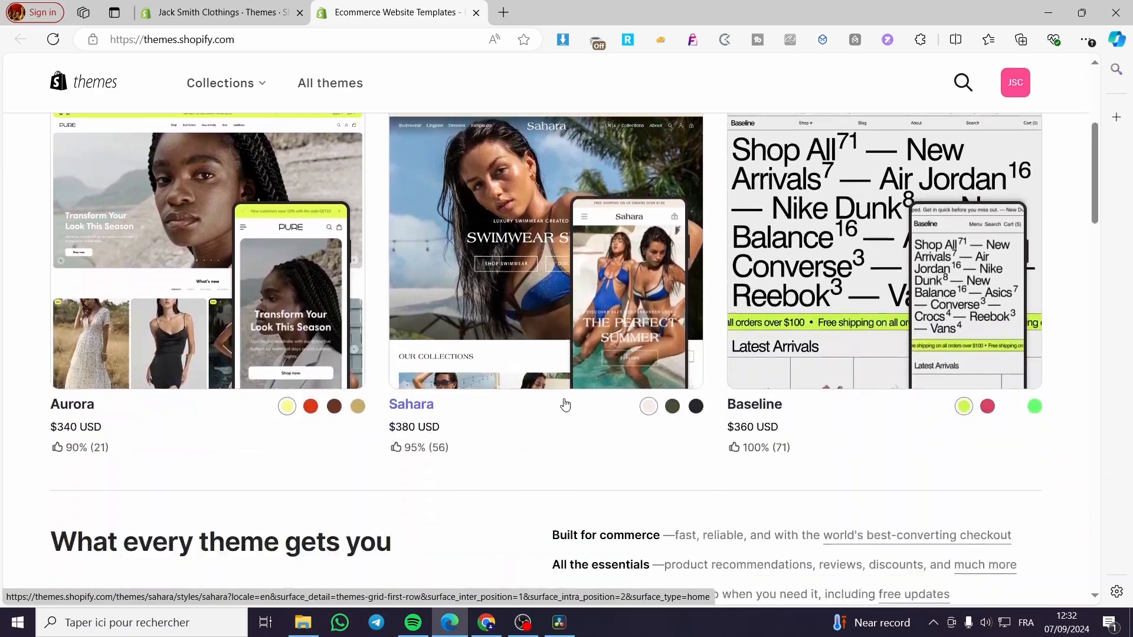
scroll(564, 401, down, 5)
scroll(558, 389, up, 10)
scroll(708, 381, down, 9)
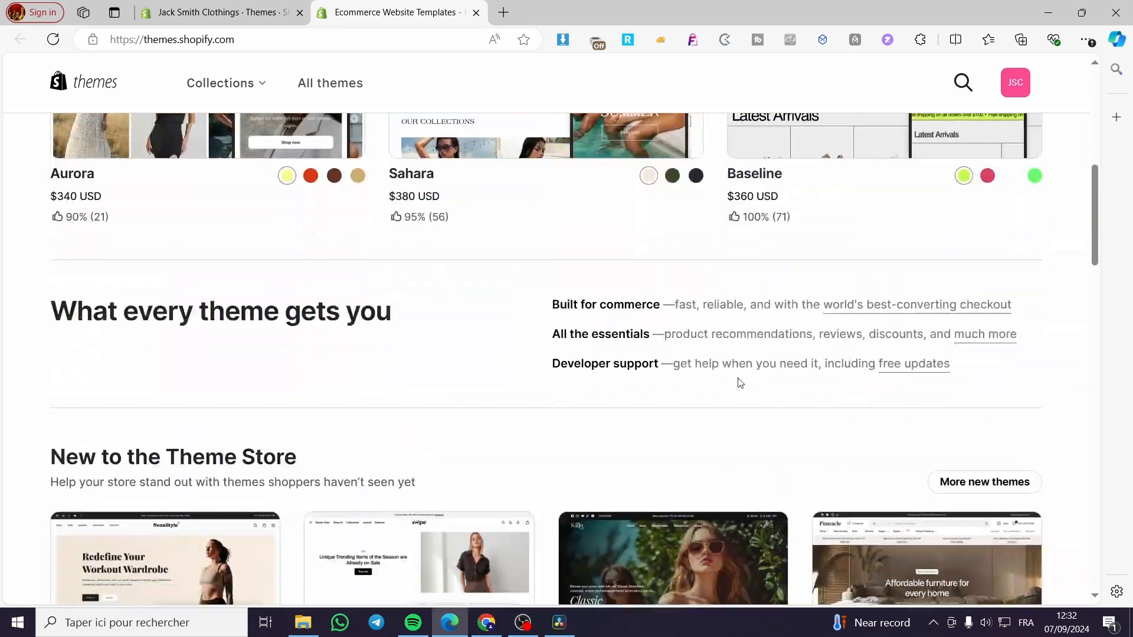
scroll(743, 392, down, 5)
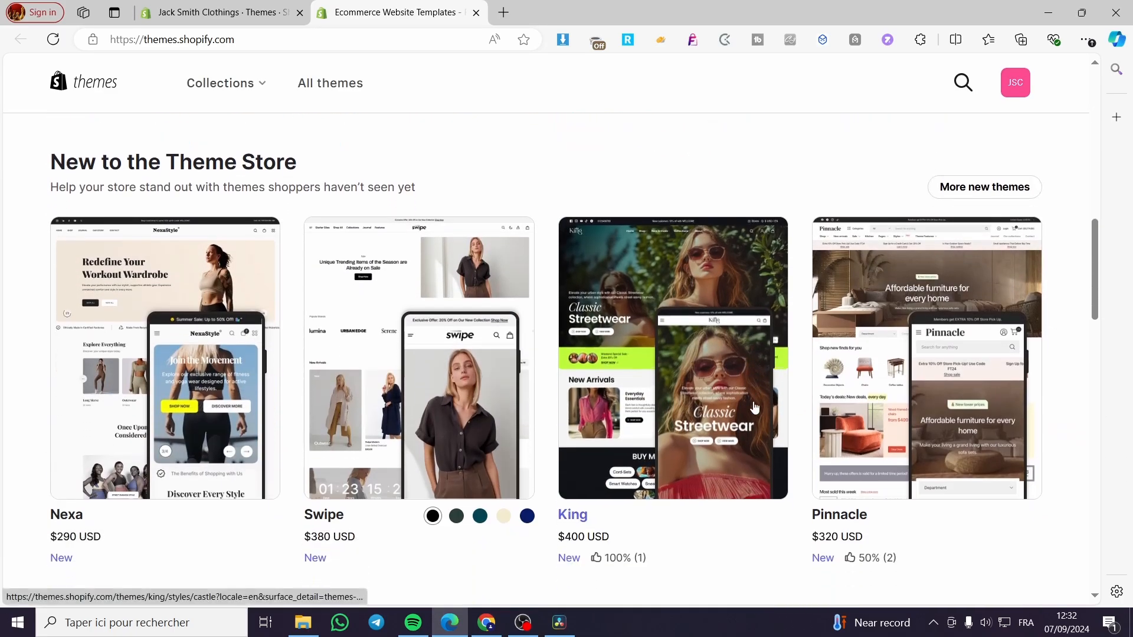
scroll(786, 430, up, 9)
scroll(799, 423, up, 4)
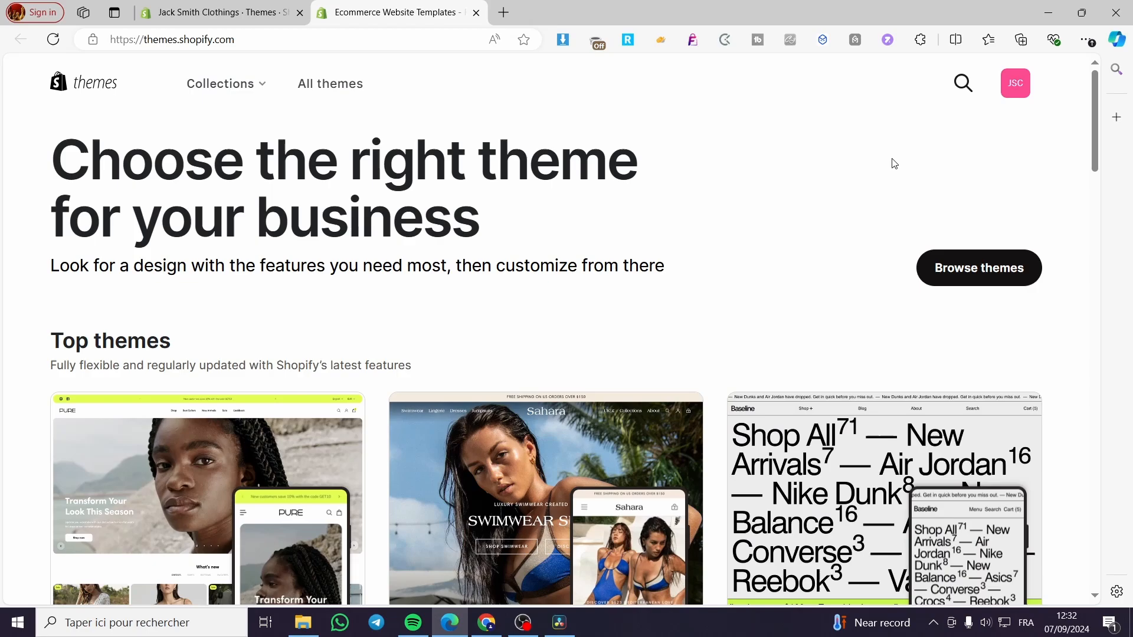
Search the Theme Store for the Avenue theme and open its page
click(962, 85)
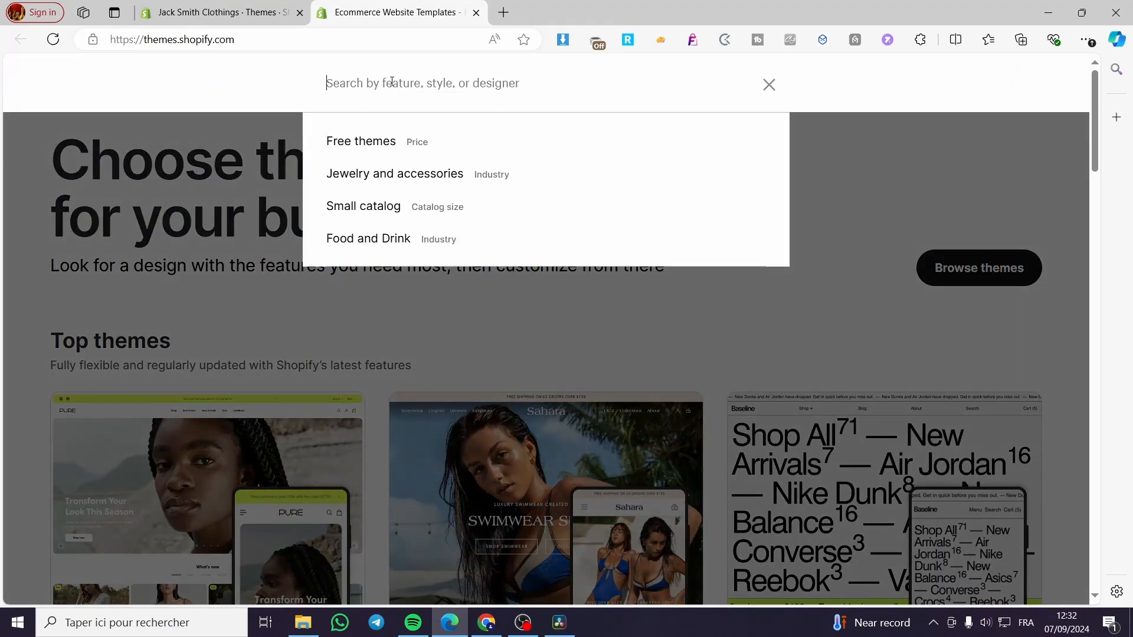
text(avbe)
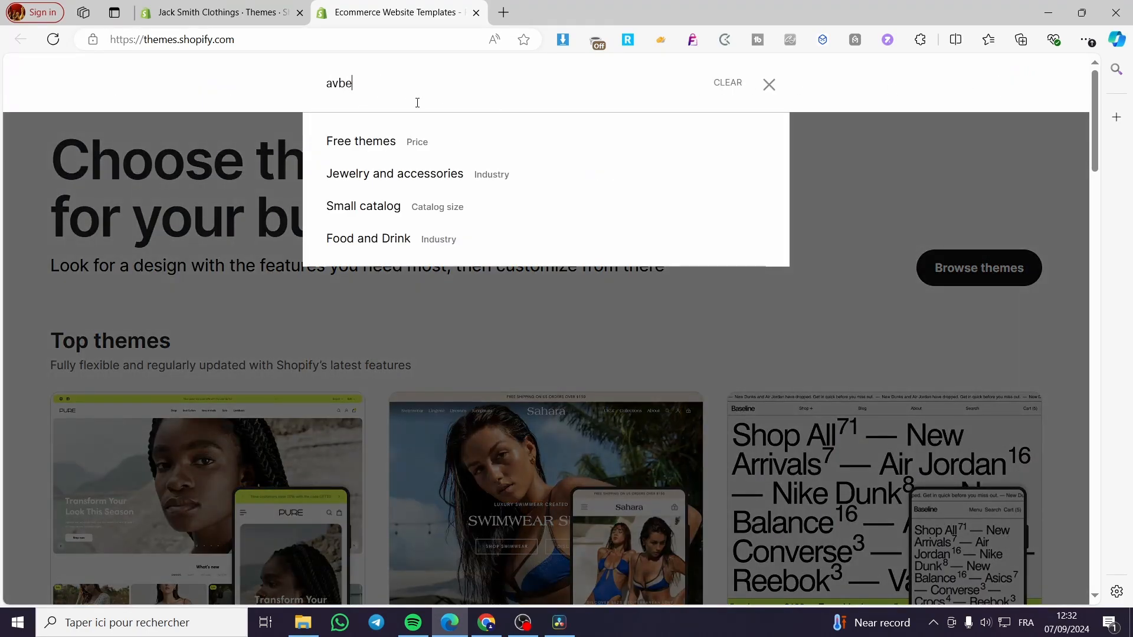
text(nu)
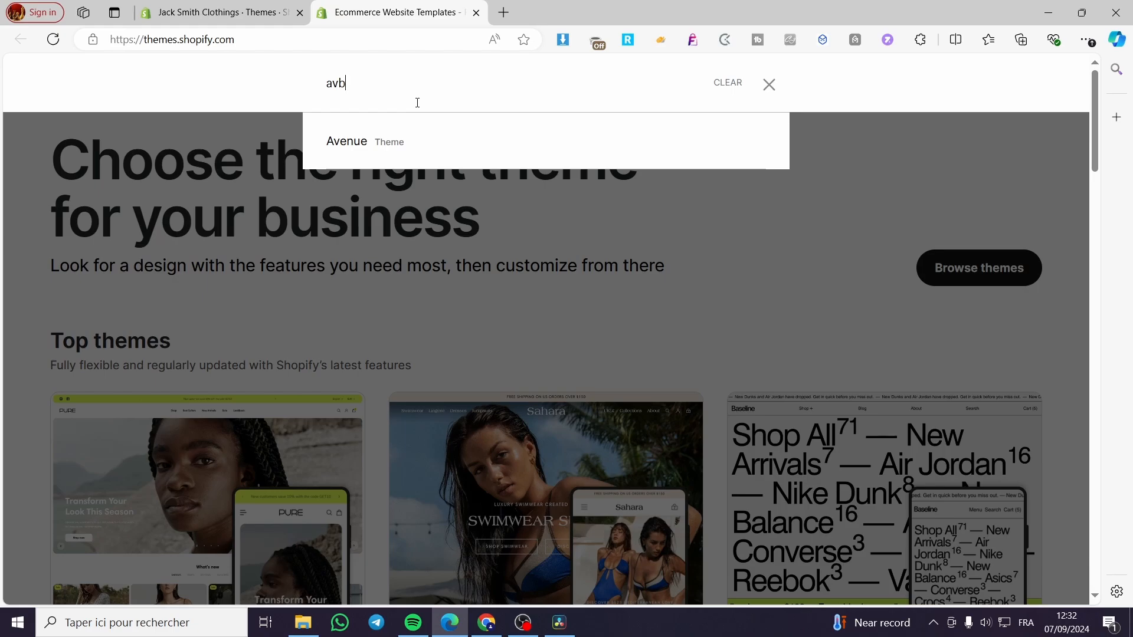
text(nue)
click(411, 149)
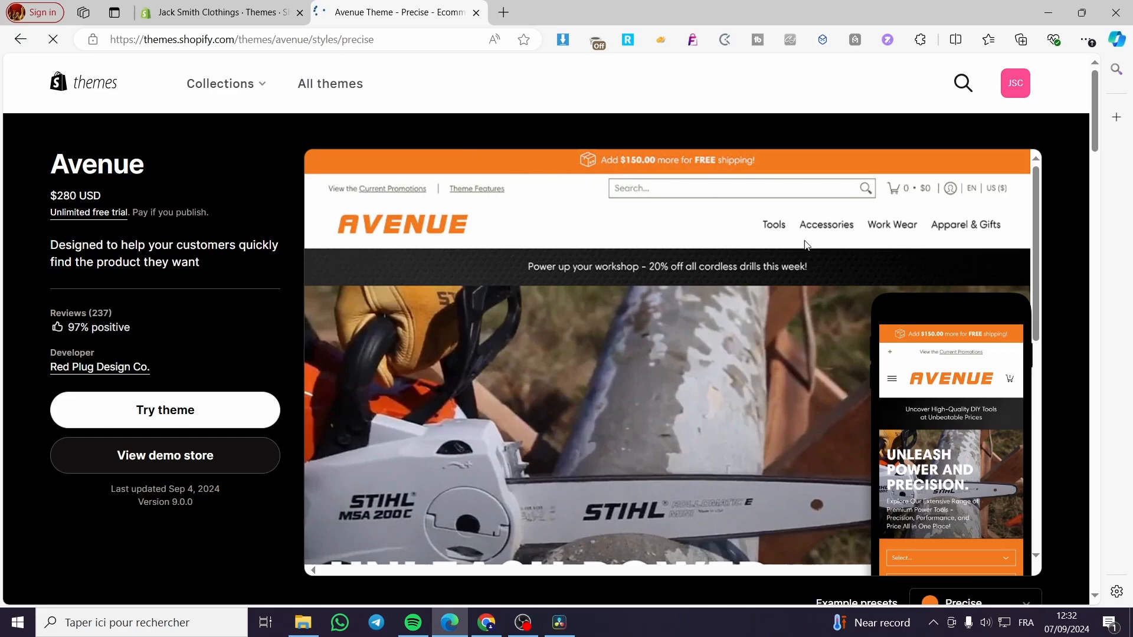
Examine the Avenue theme's storefront preview in the Precise preset
scroll(752, 282, down, 5)
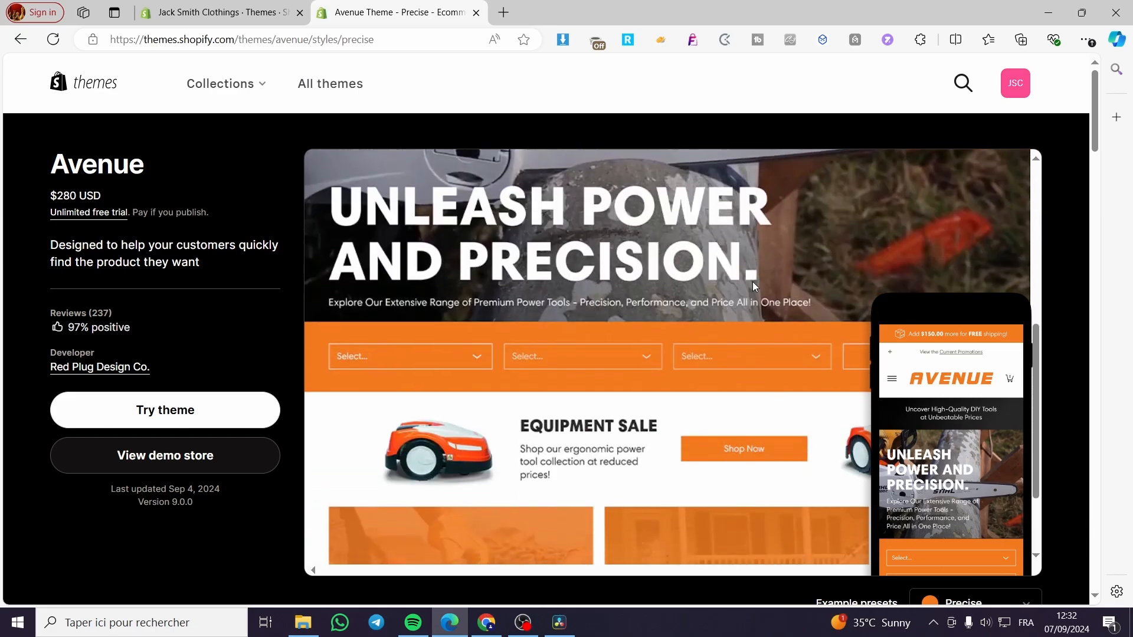
scroll(979, 354, down, 1)
scroll(953, 350, up, 1)
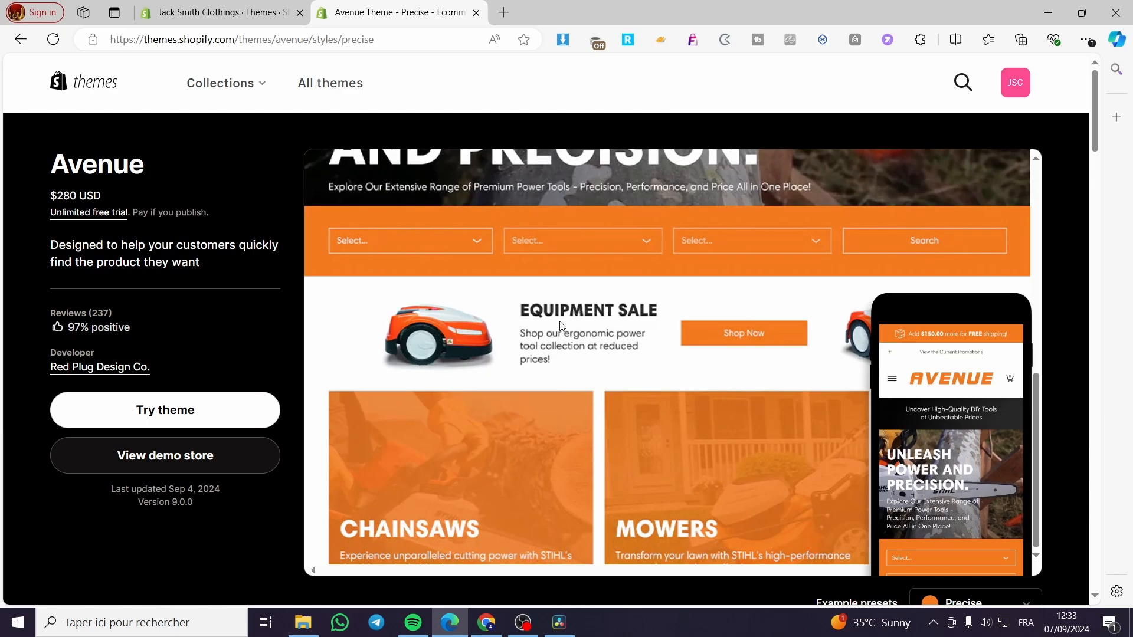
scroll(601, 355, up, 5)
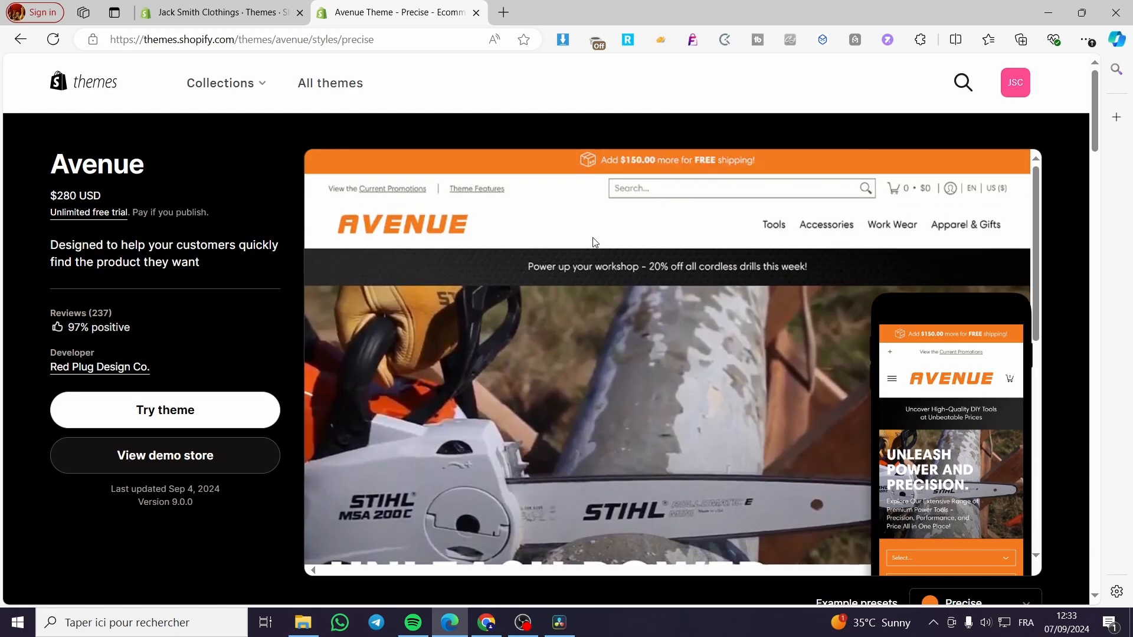
scroll(741, 292, down, 5)
Preview the Avenue theme in the Casual example preset and in the Lively one
scroll(985, 359, down, 2)
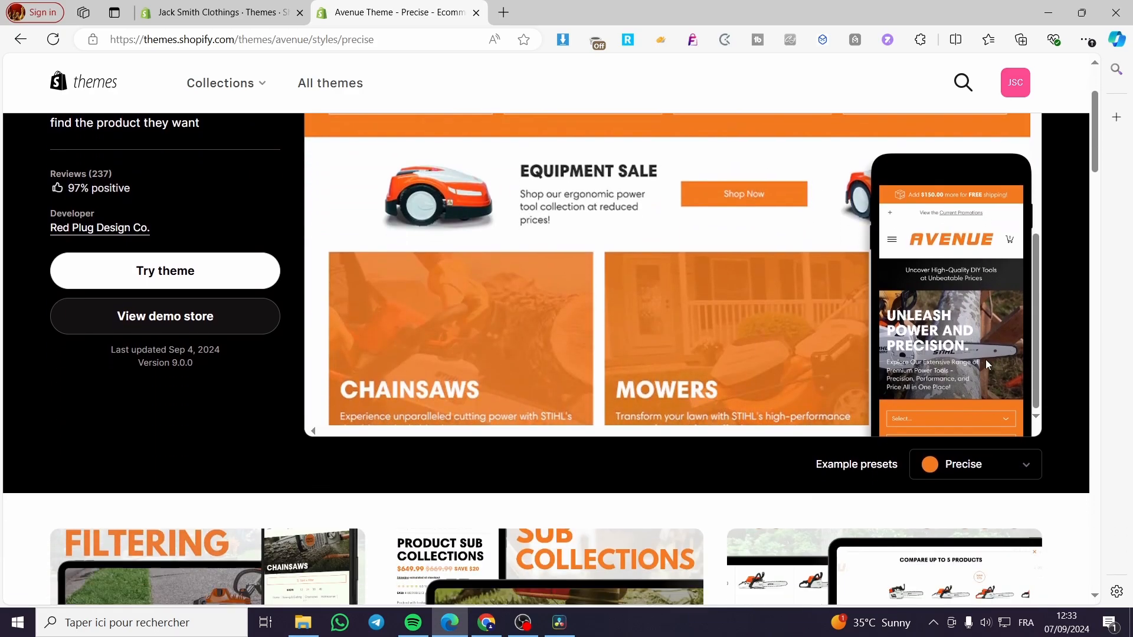
click(991, 459)
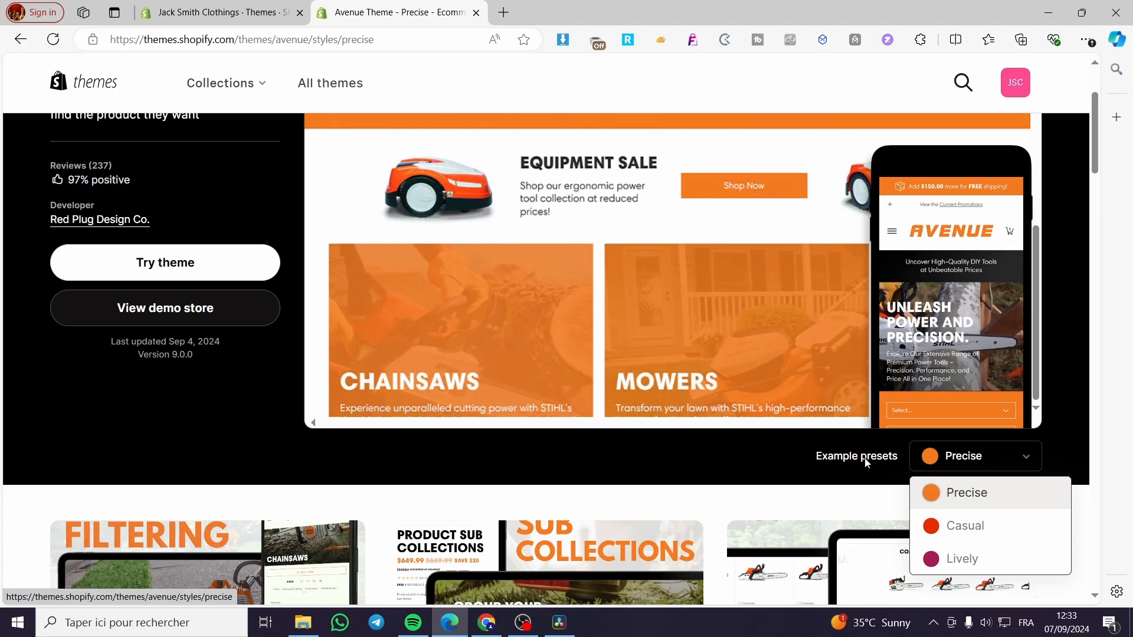
click(996, 529)
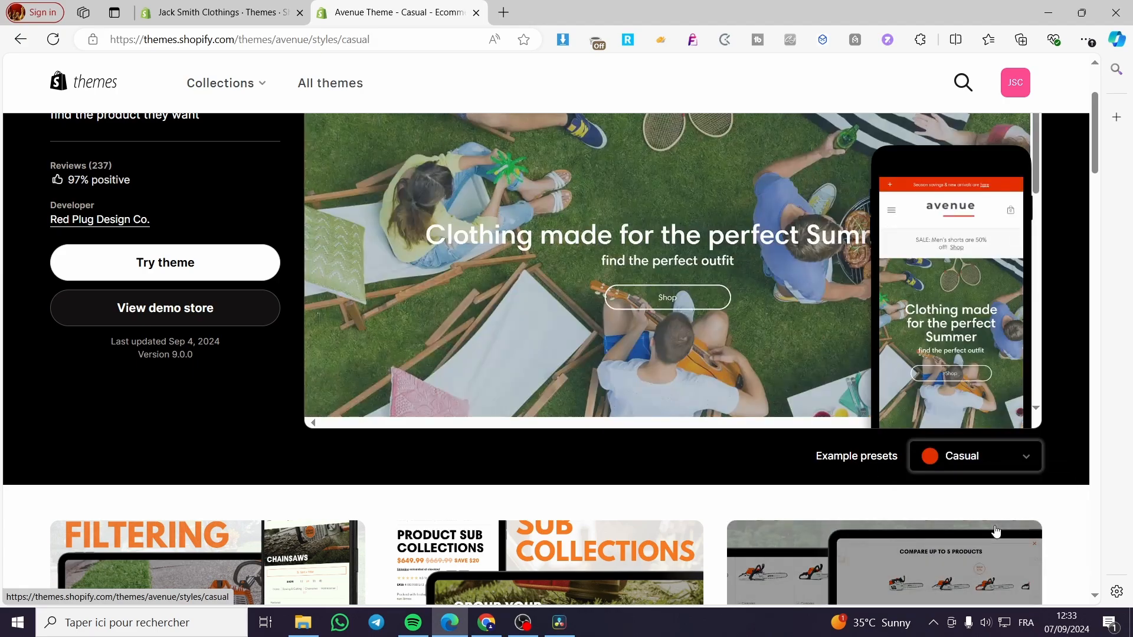
click(1006, 469)
click(948, 557)
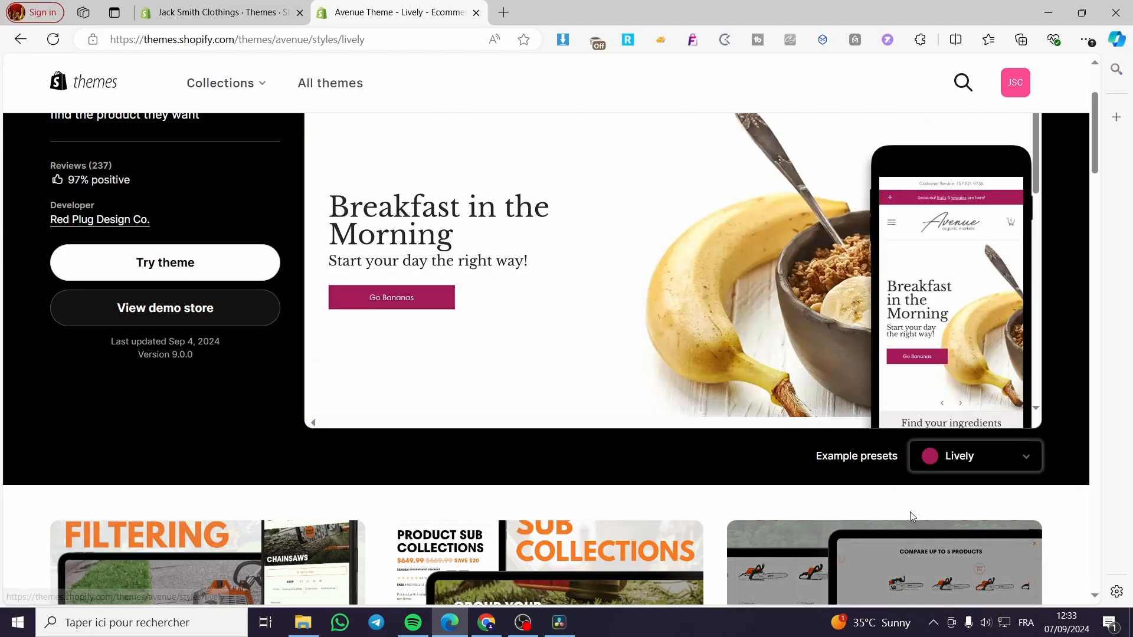
scroll(925, 480, up, 2)
scroll(925, 481, down, 2)
Switch the Avenue example preset back to Precise and look over its storefront preview
click(1015, 464)
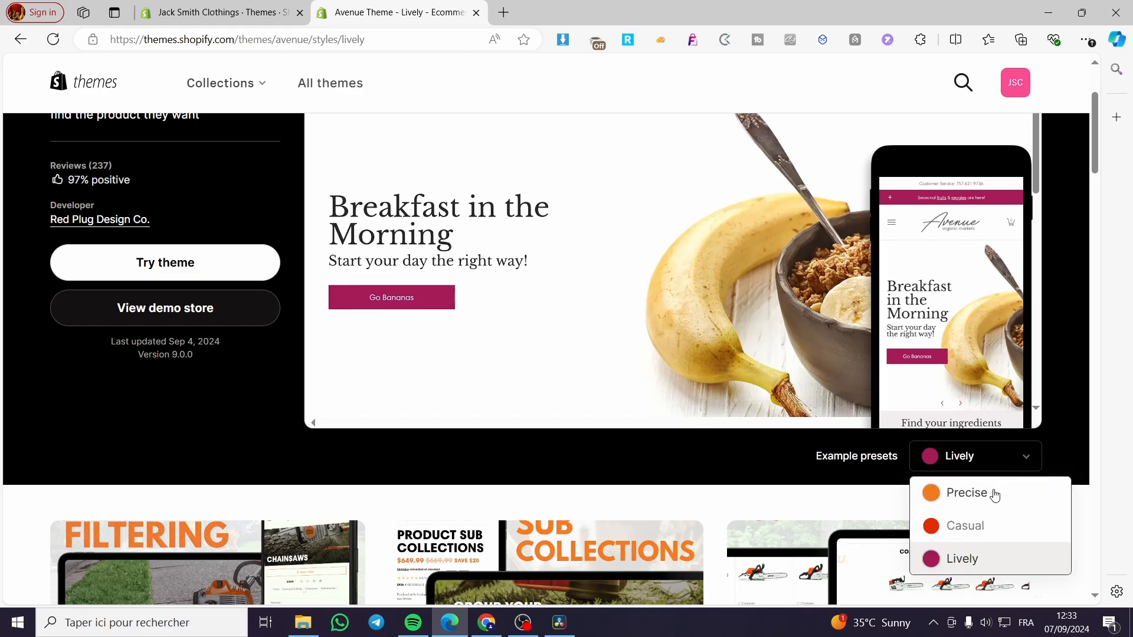
click(979, 493)
scroll(925, 481, up, 1)
scroll(946, 485, down, 3)
scroll(806, 321, up, 1)
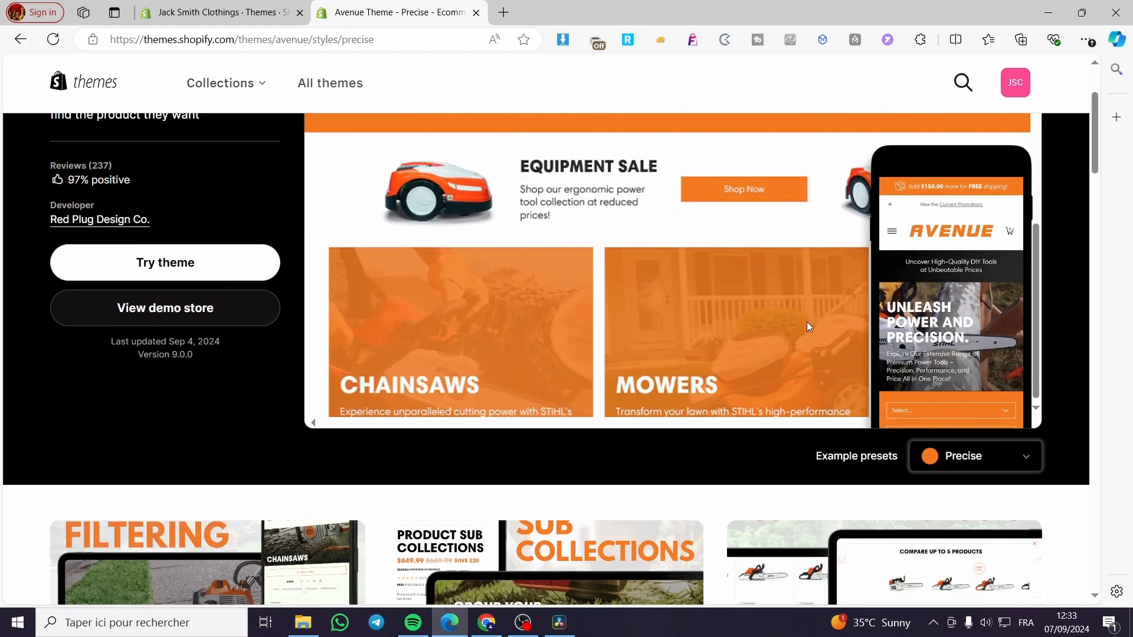
scroll(817, 352, up, 2)
scroll(981, 471, down, 1)
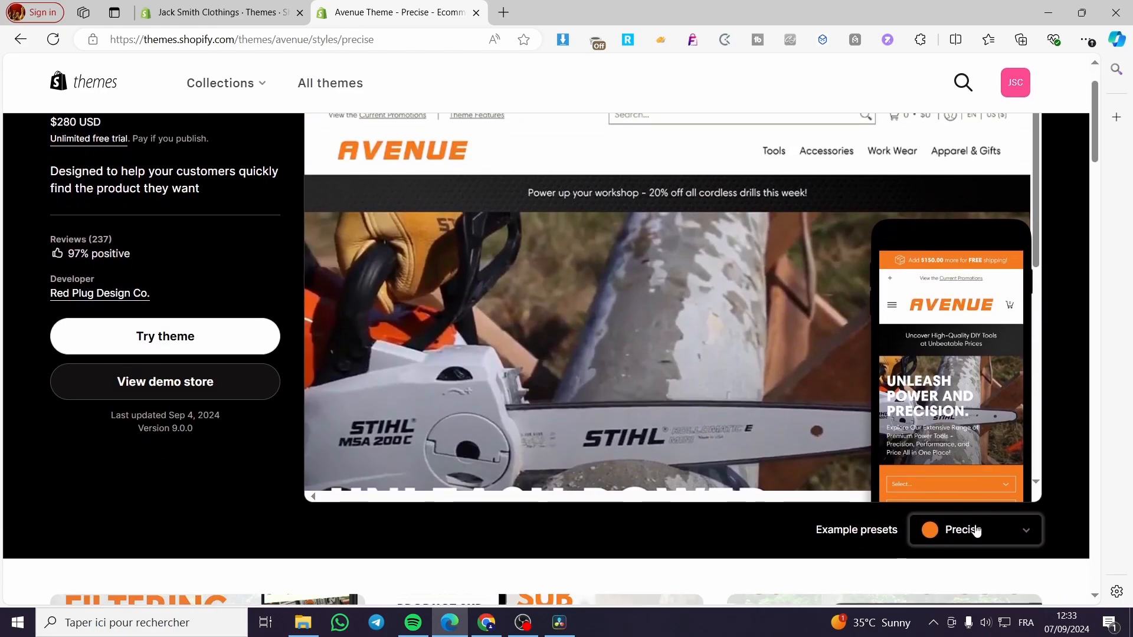
Select the Casual example preset for the Avenue theme
click(976, 531)
click(960, 592)
scroll(763, 458, up, 1)
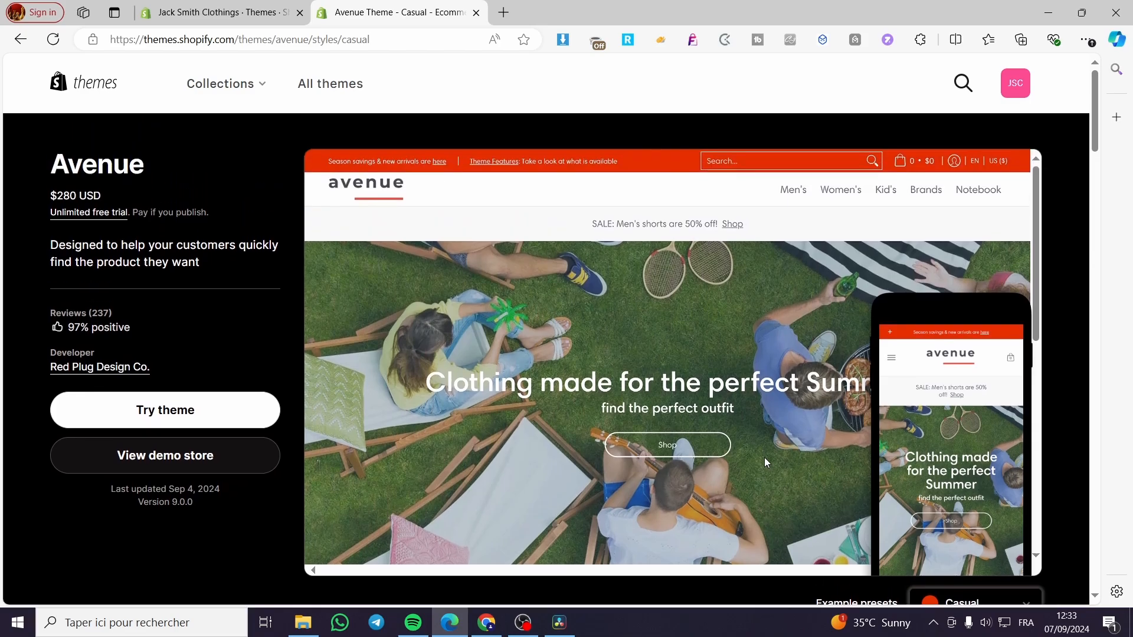
Look over the Avenue theme's listing page and open its demo store in the Casual preset
scroll(125, 372, down, 4)
scroll(125, 372, down, 2)
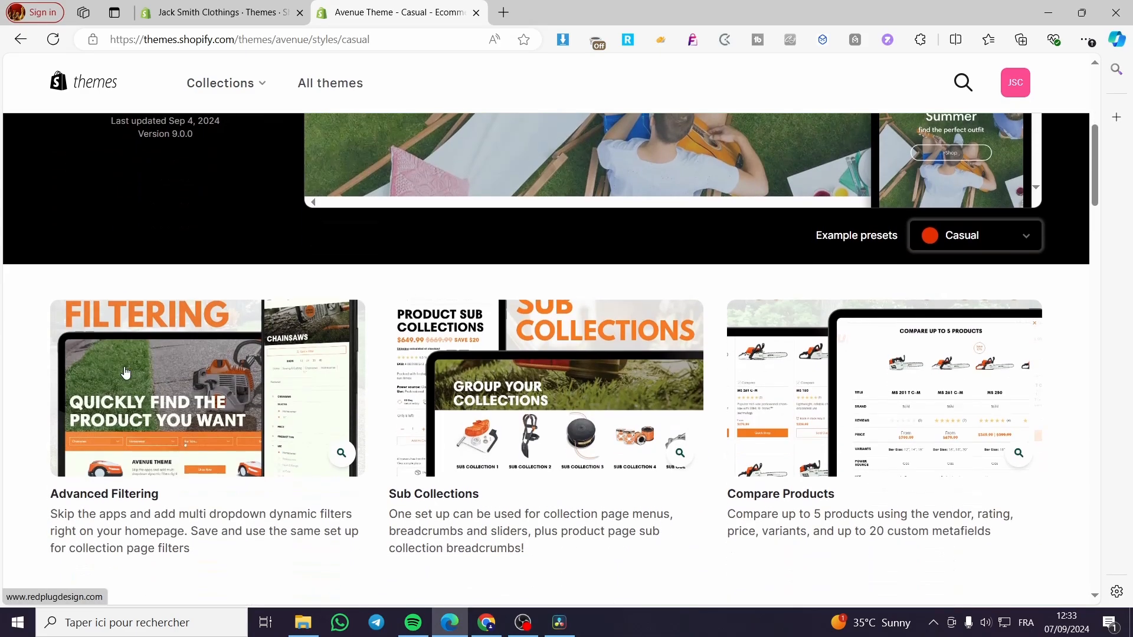
scroll(125, 354, up, 4)
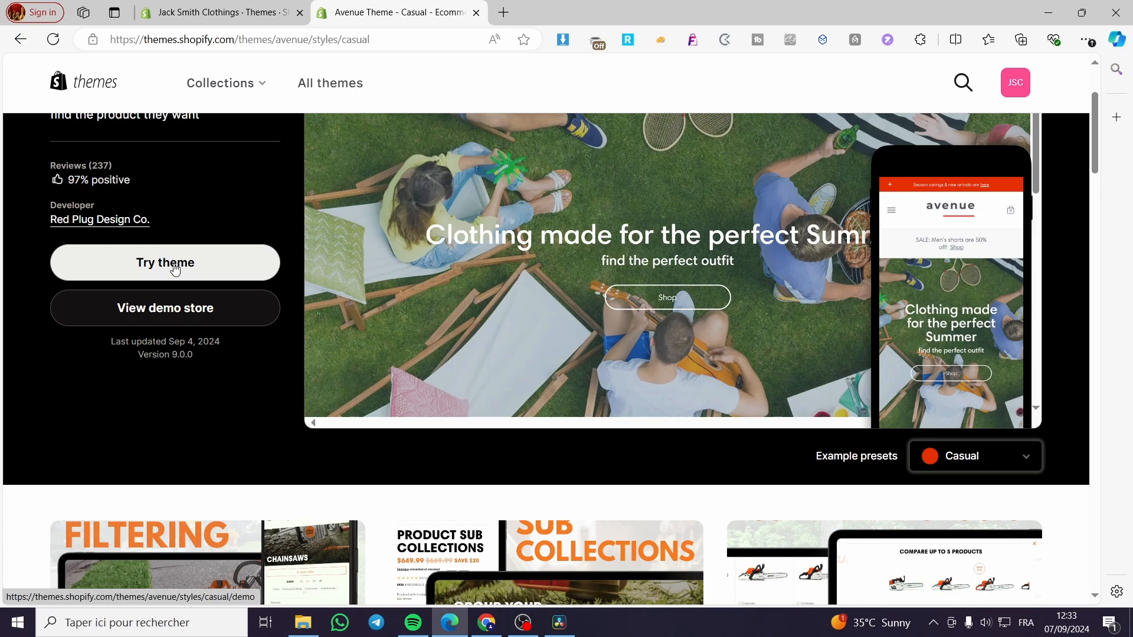
click(176, 313)
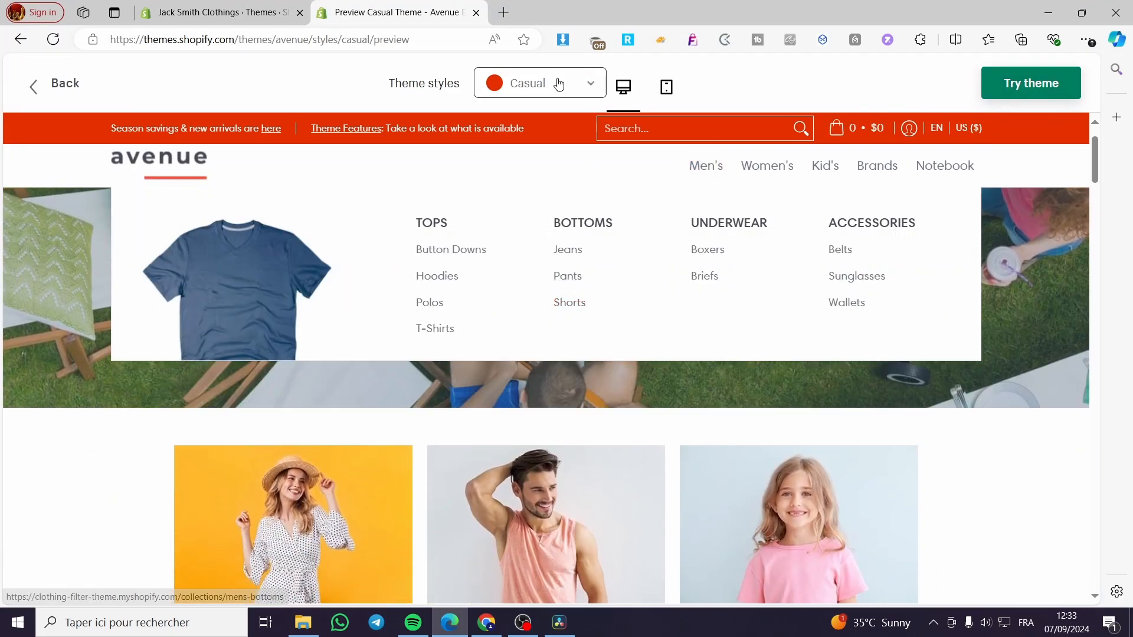
Switch the demo store's theme style to Precise and then Lively, and look over the Lively storefront
click(600, 86)
click(582, 120)
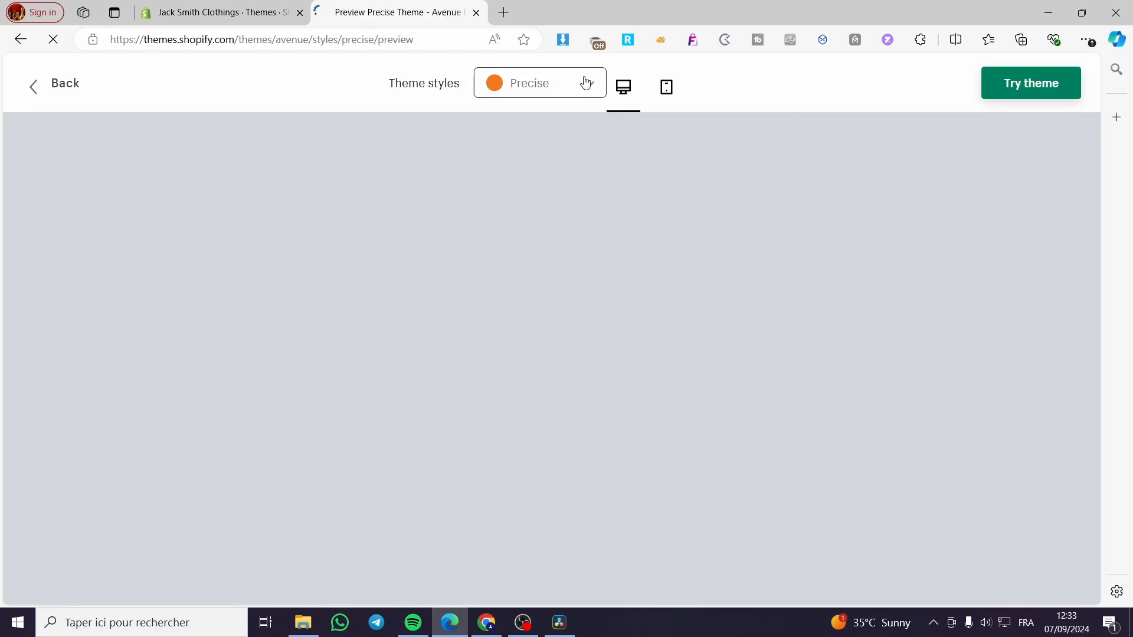
click(584, 83)
click(563, 184)
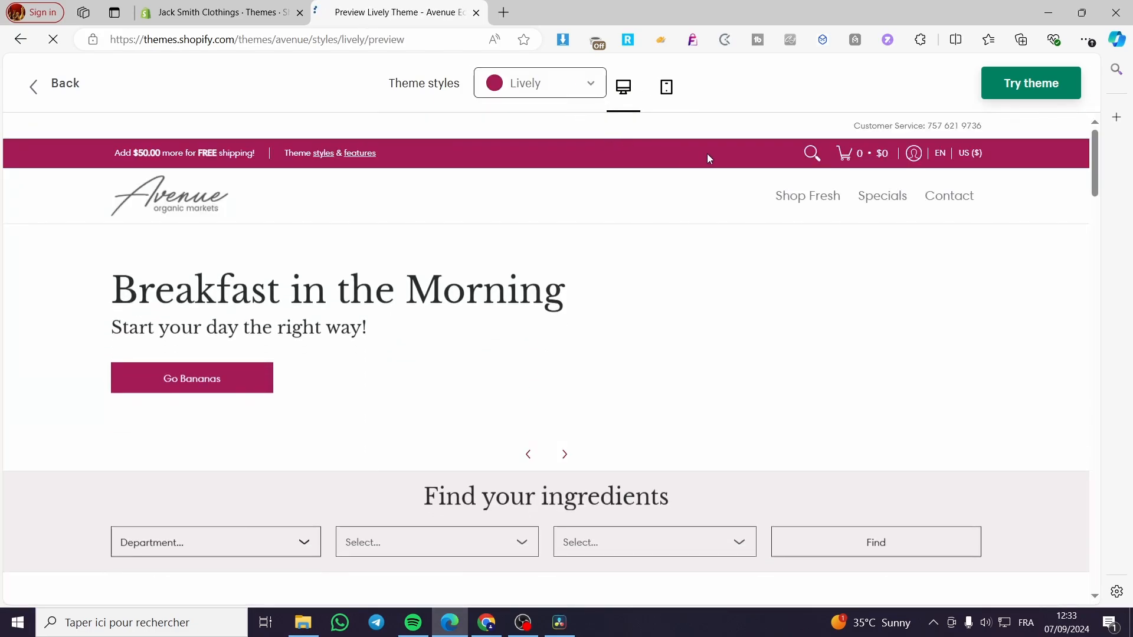
scroll(645, 341, down, 9)
scroll(653, 305, up, 9)
Add the Avenue theme to the store as a trial and check its extra actions in the theme library
click(1015, 100)
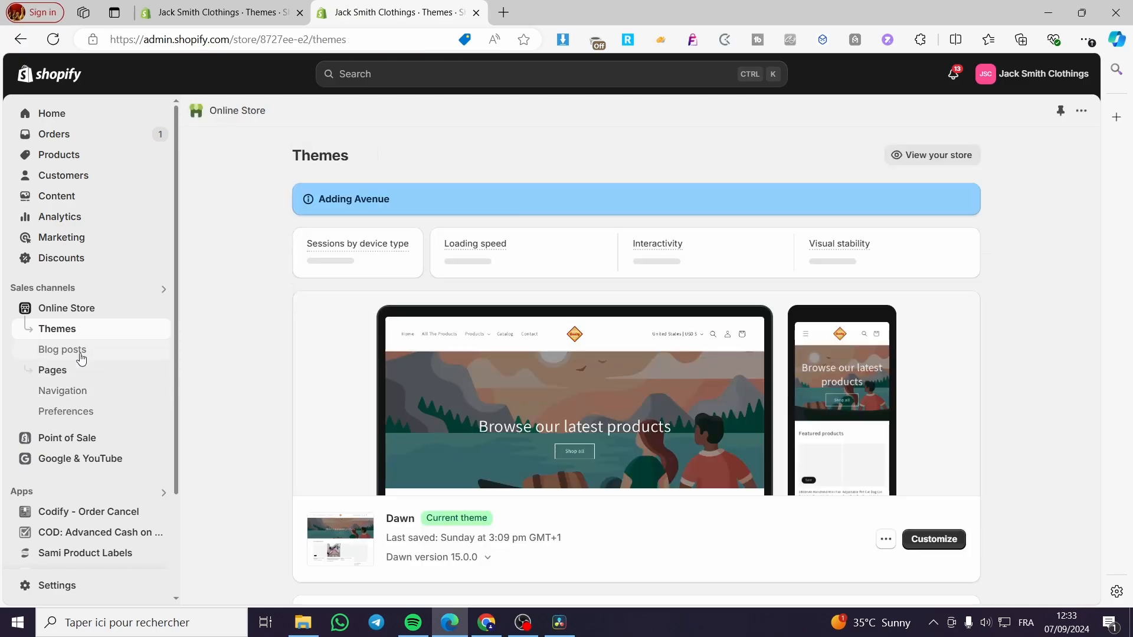
scroll(956, 402, down, 4)
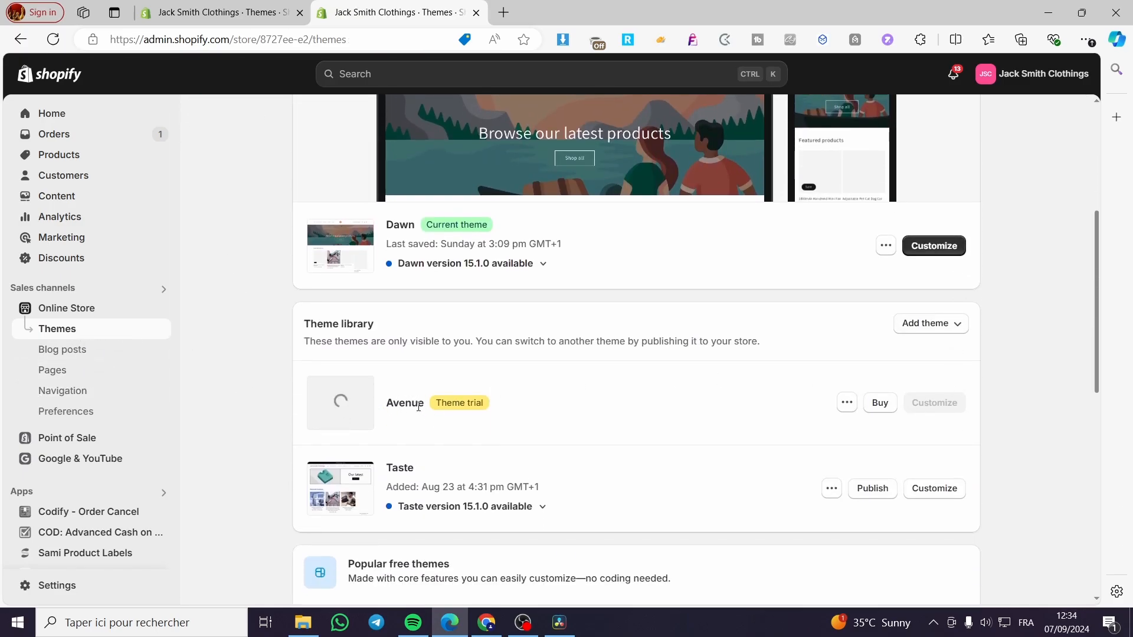
click(850, 408)
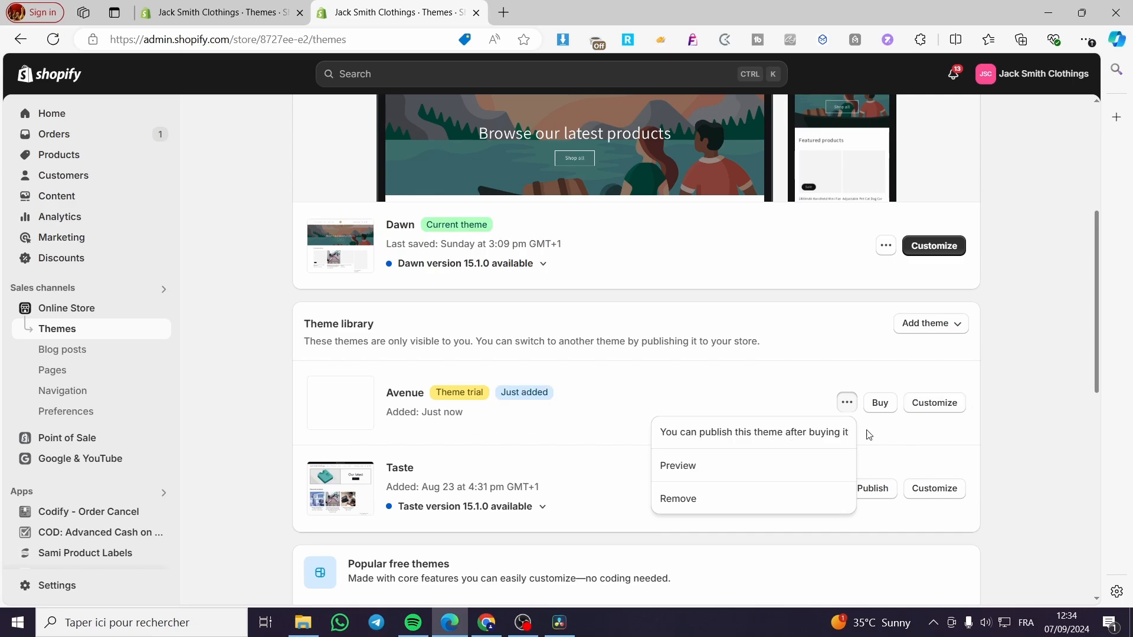
click(650, 414)
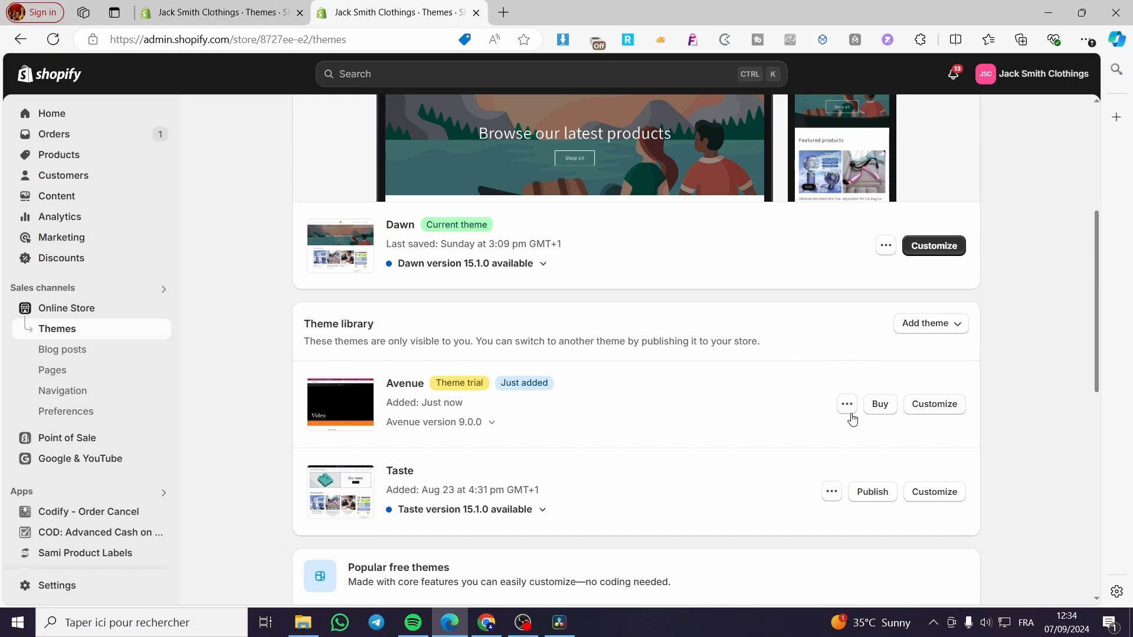
Open the Avenue trial theme for customization and examine the sections in its home page preview
click(930, 417)
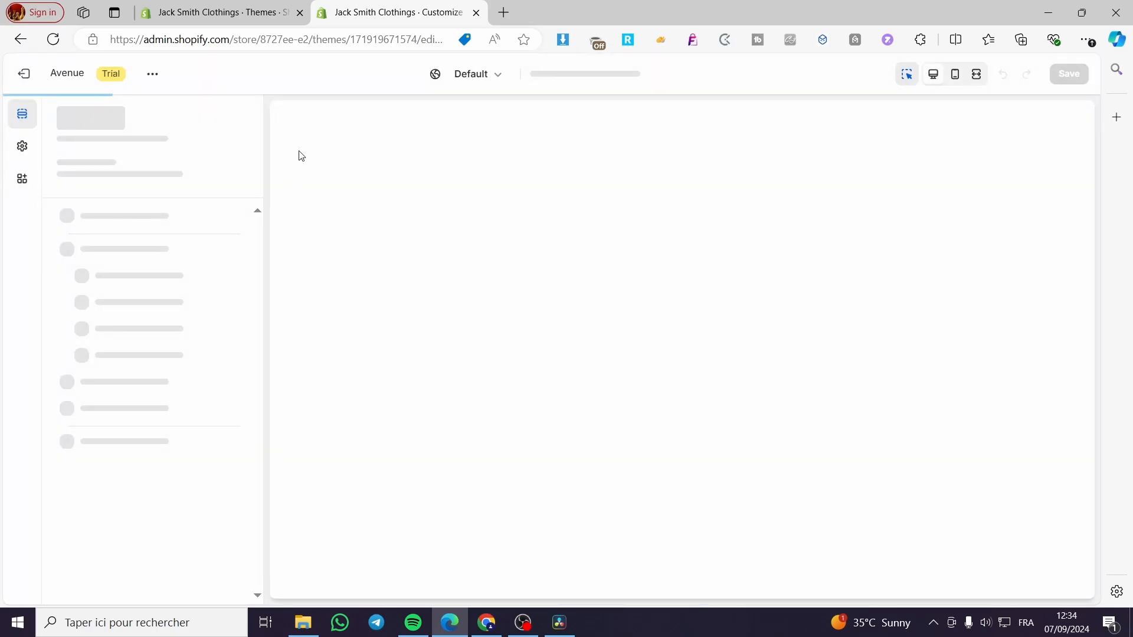
scroll(806, 475, down, 5)
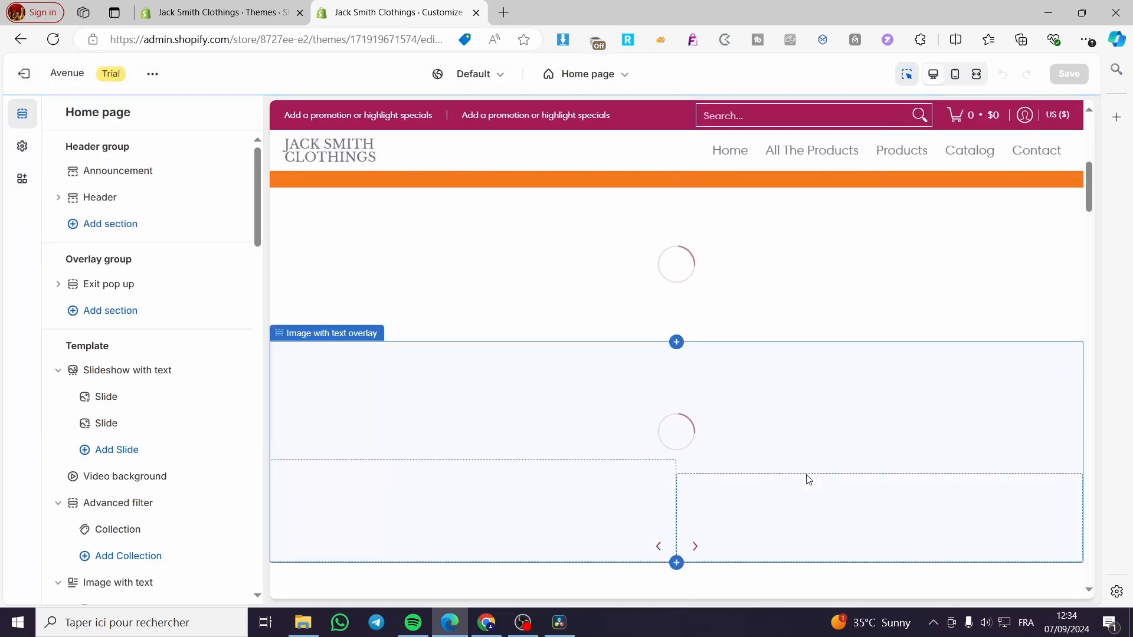
scroll(805, 475, down, 2)
scroll(806, 475, up, 8)
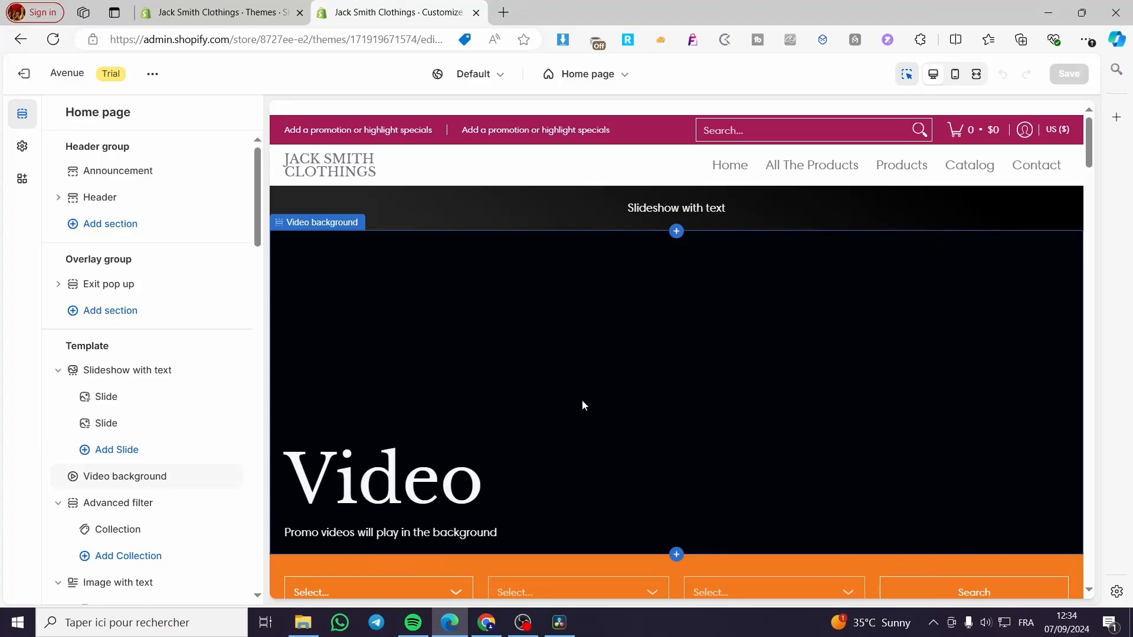
scroll(582, 399, down, 13)
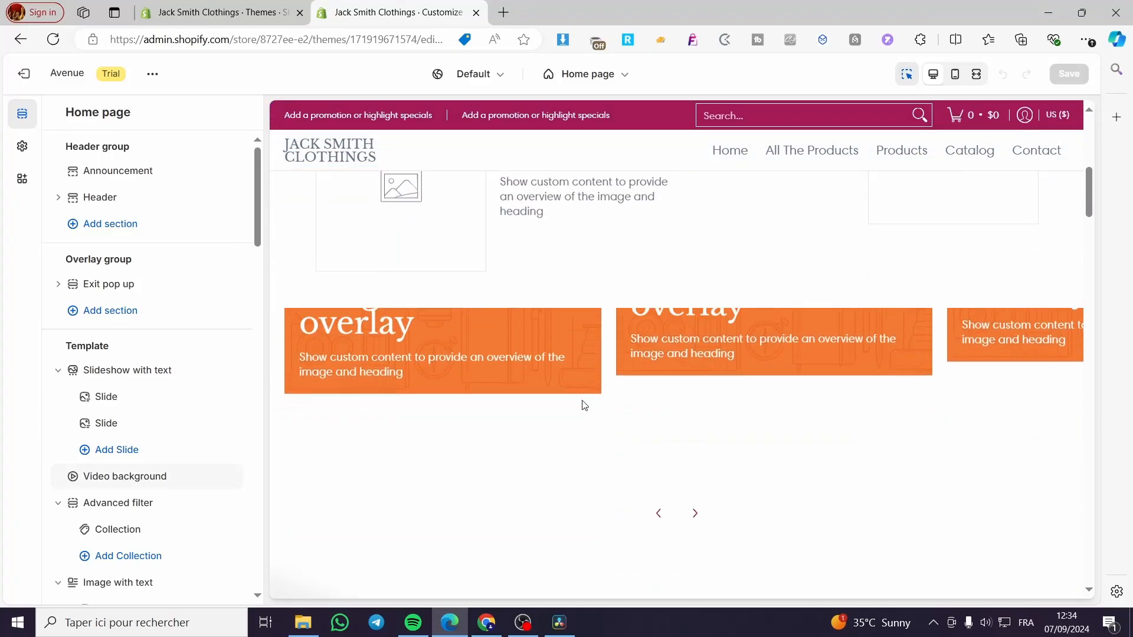
scroll(583, 401, down, 15)
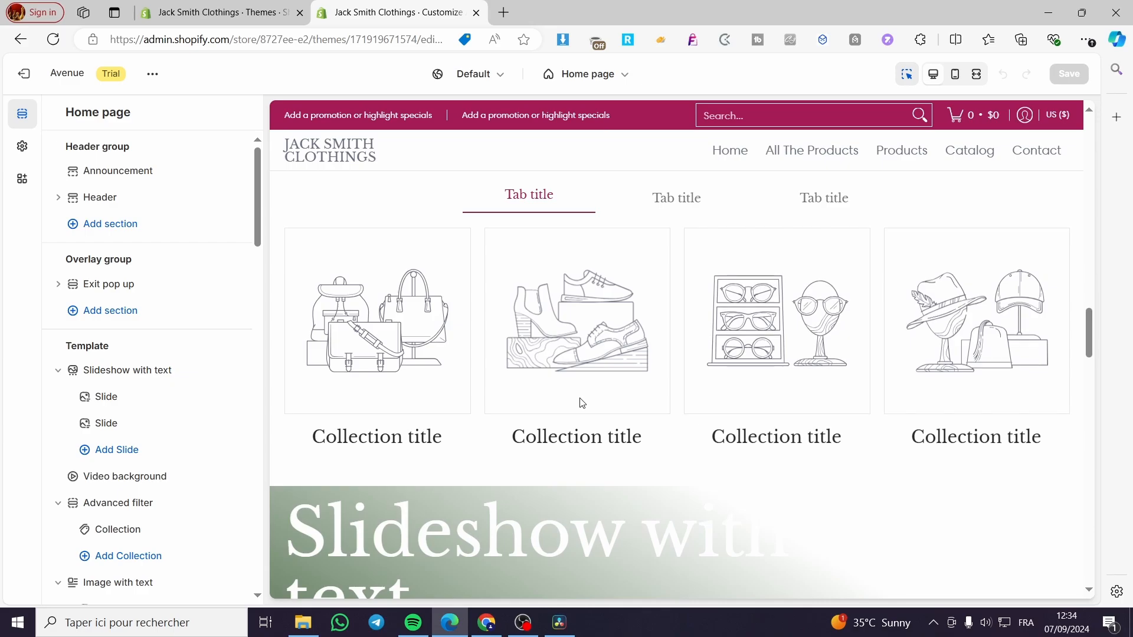
scroll(582, 403, up, 10)
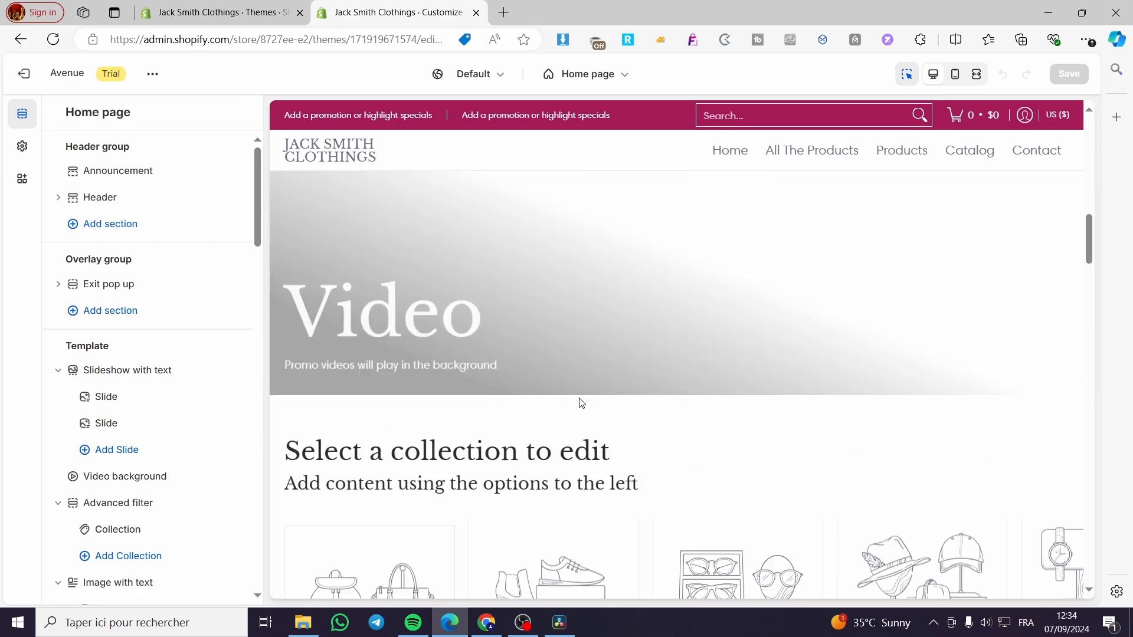
scroll(581, 403, up, 8)
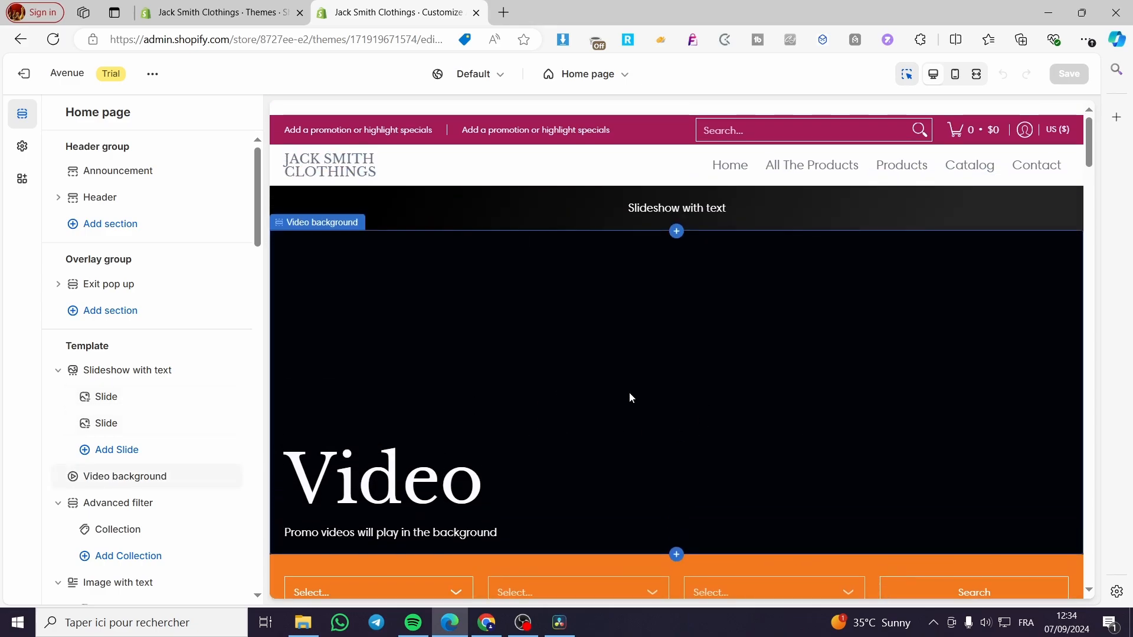
View the settings of the Video background, Header and first Promotion block, and return to the home page section list
click(766, 354)
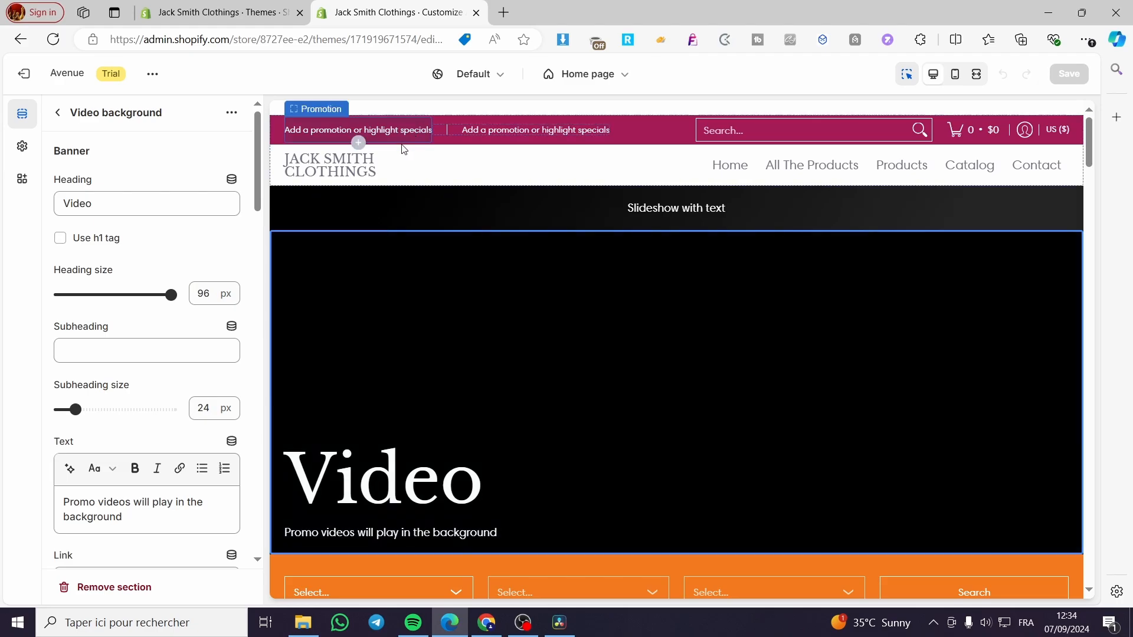
click(571, 161)
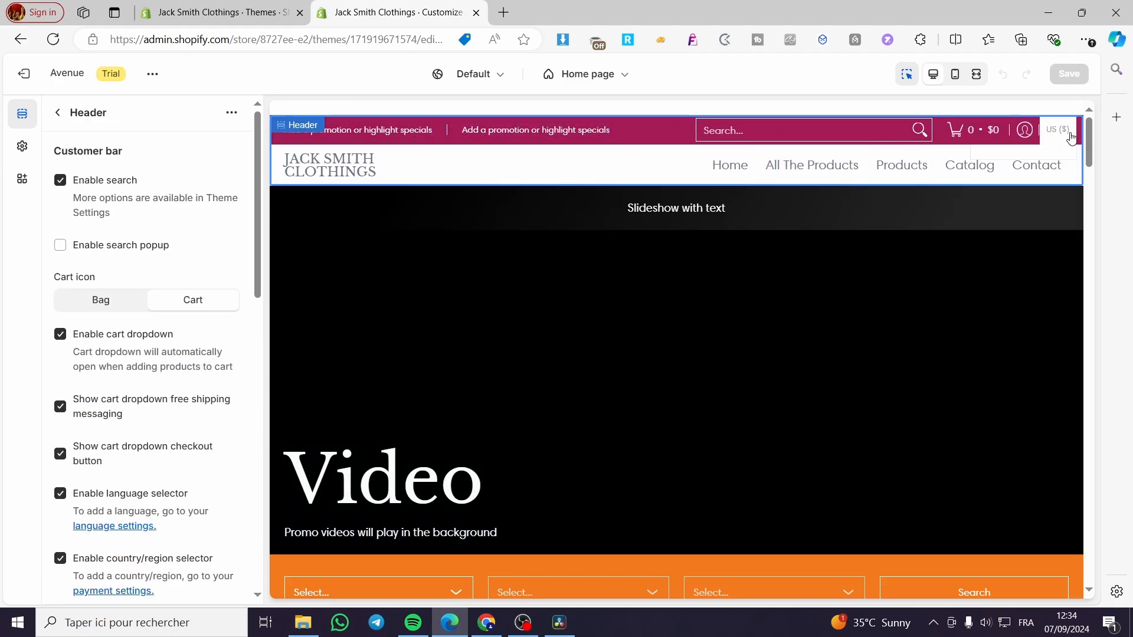
click(366, 137)
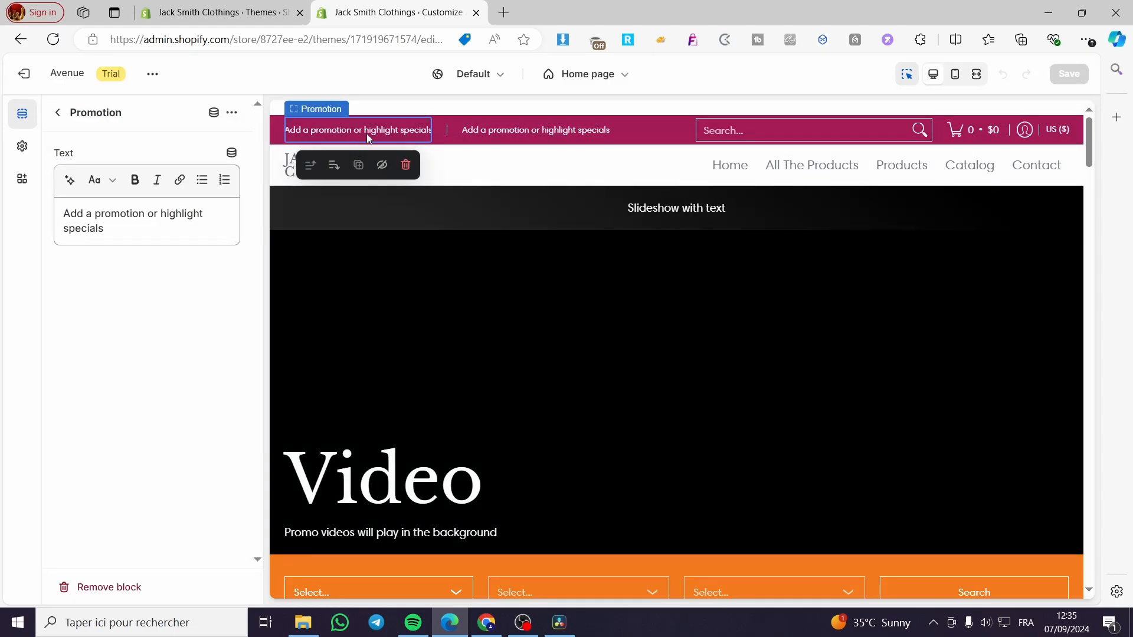
click(57, 113)
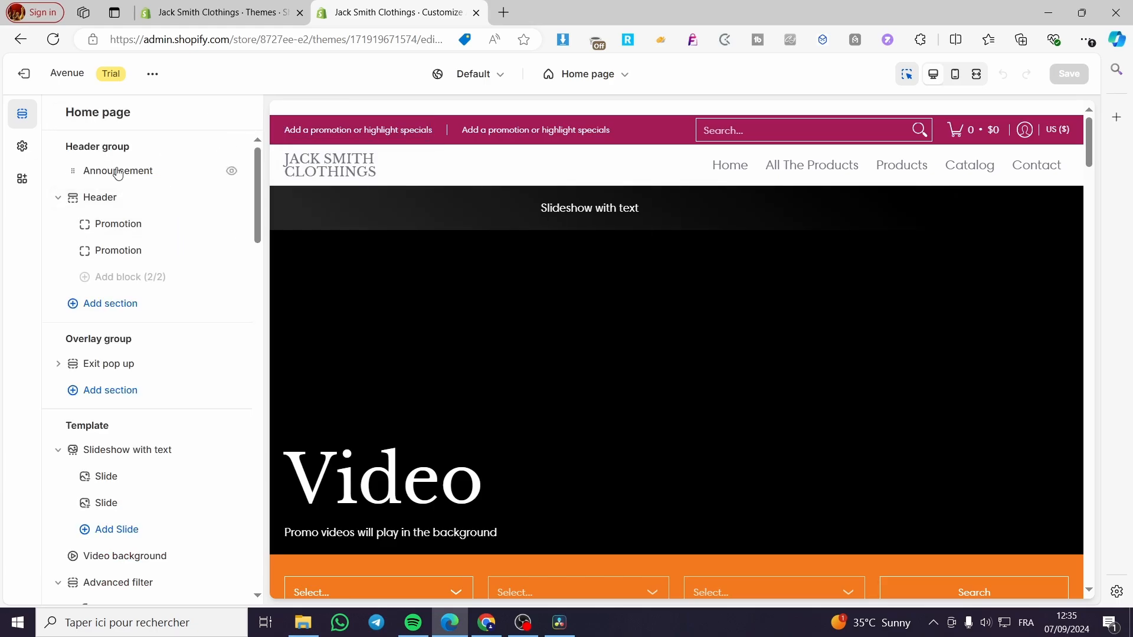
Look through the home page's Header group, Overlay group and Template sections
click(480, 321)
click(61, 118)
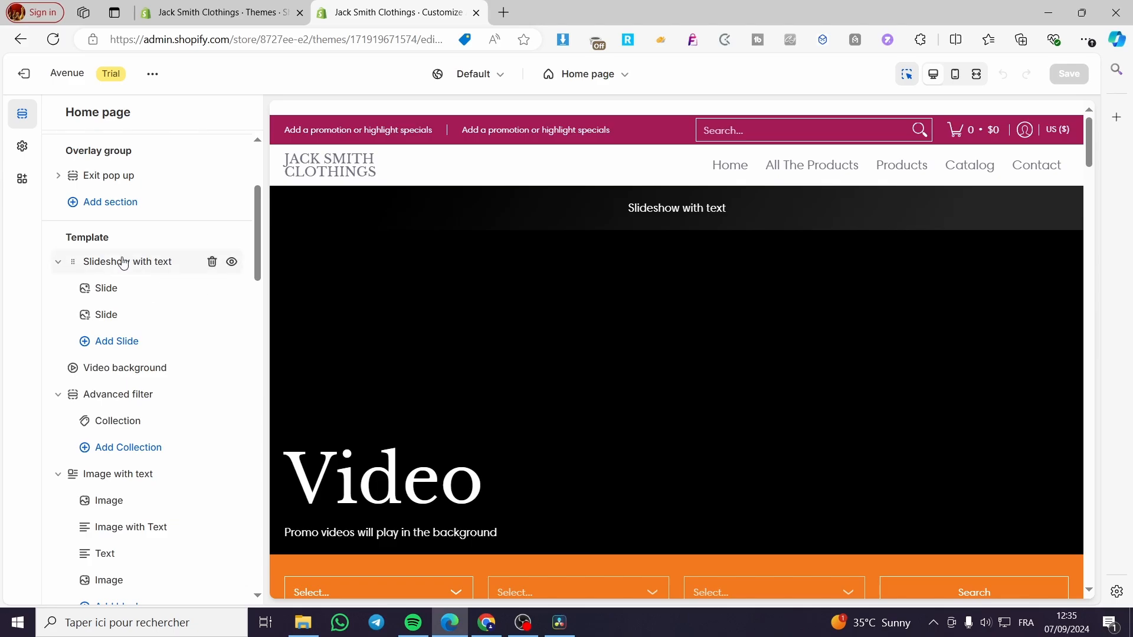
scroll(147, 188, up, 3)
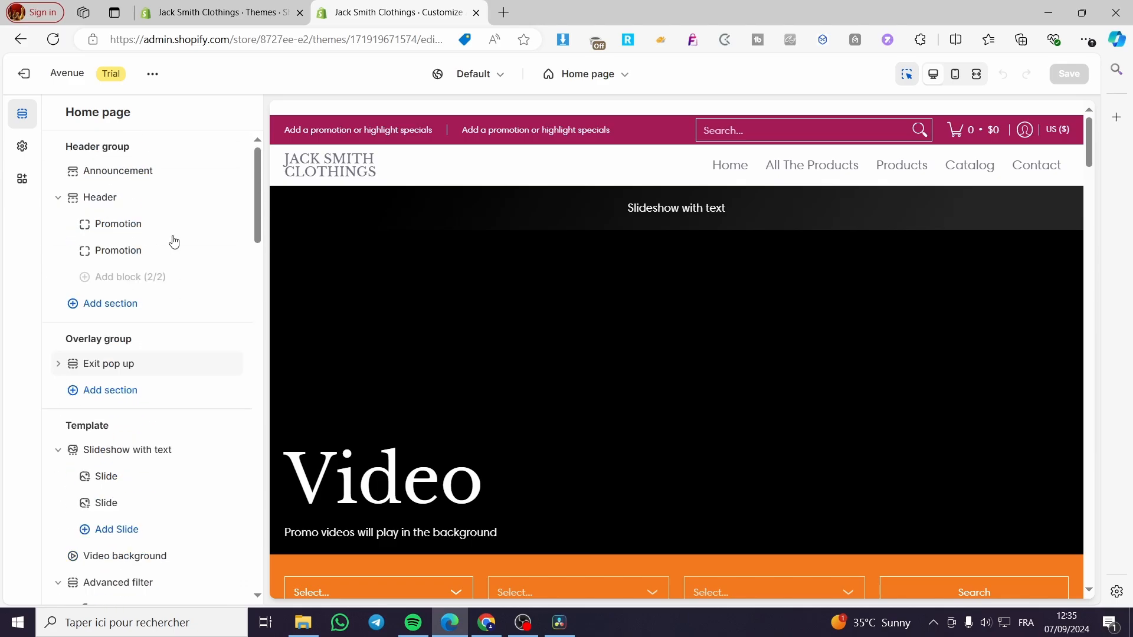
scroll(192, 284, down, 1)
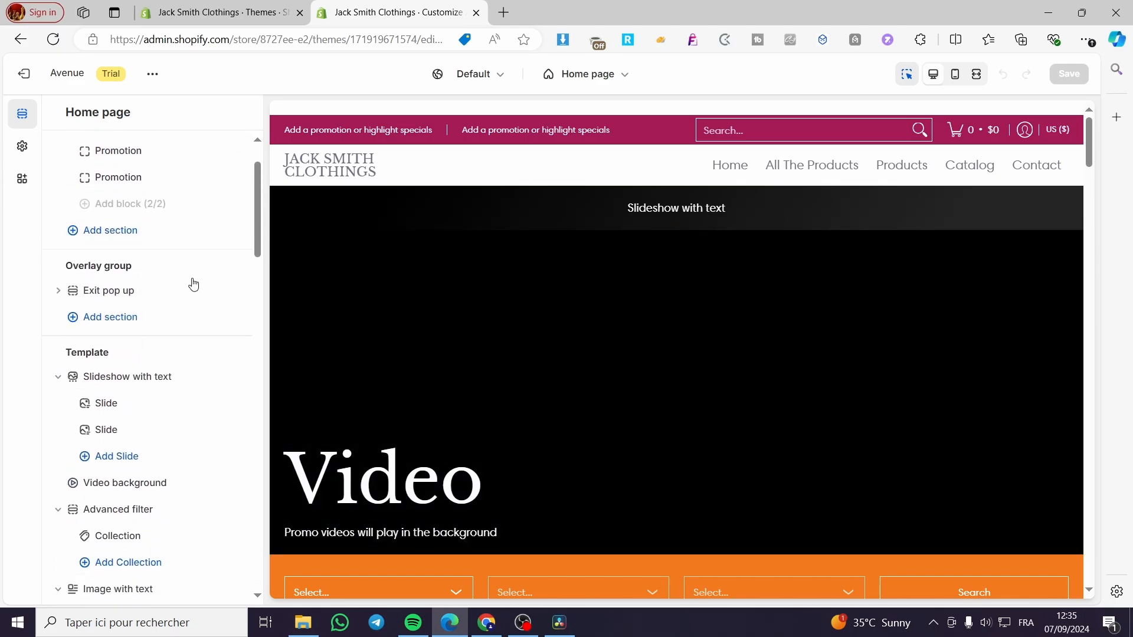
scroll(169, 316, down, 1)
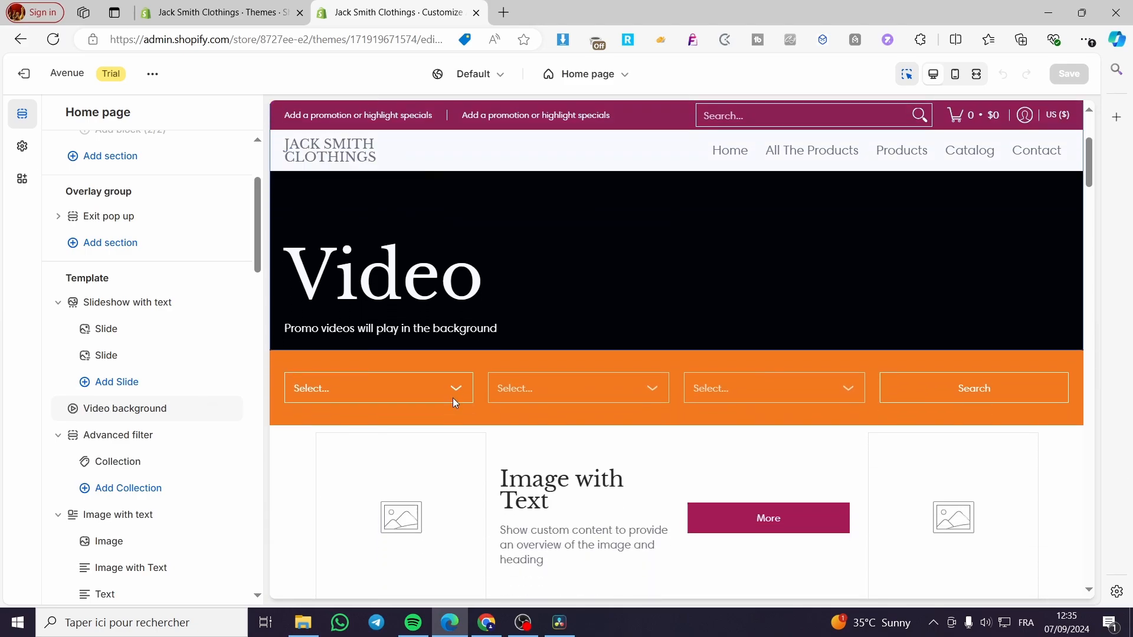
Open the Video background section and review its banner, colour and padding settings and the available link destinations
click(407, 386)
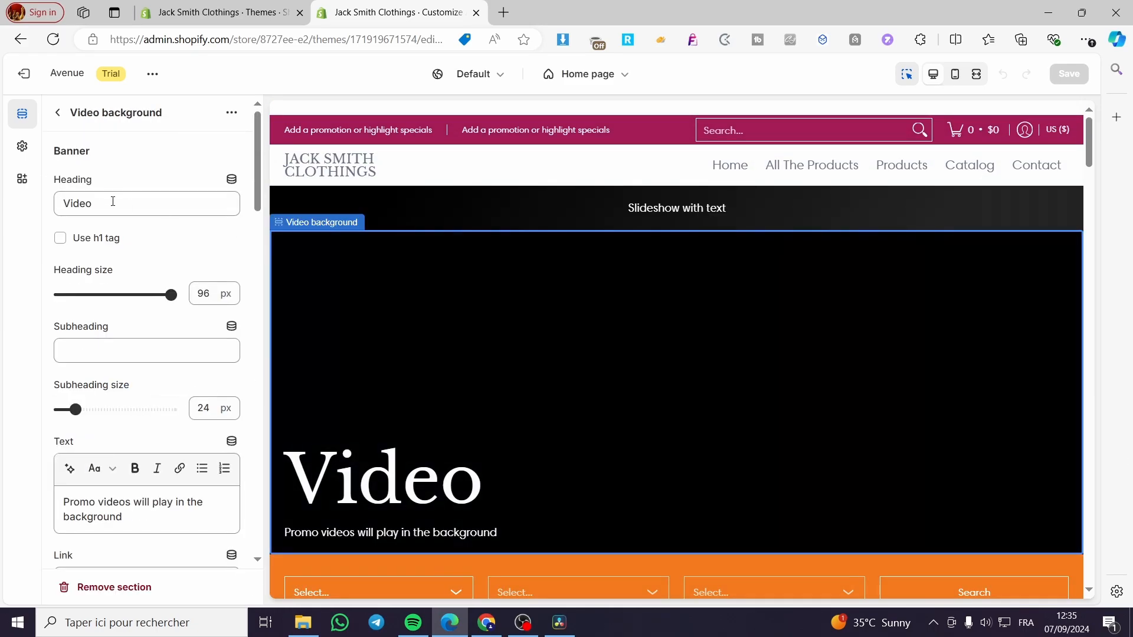
scroll(129, 380, down, 8)
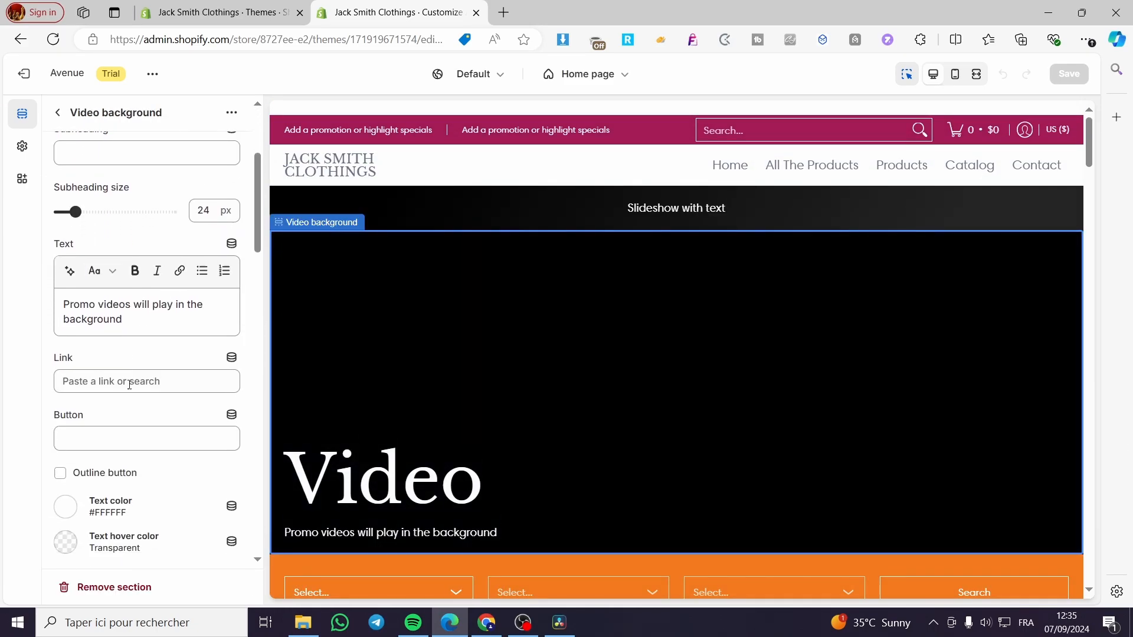
scroll(130, 385, down, 12)
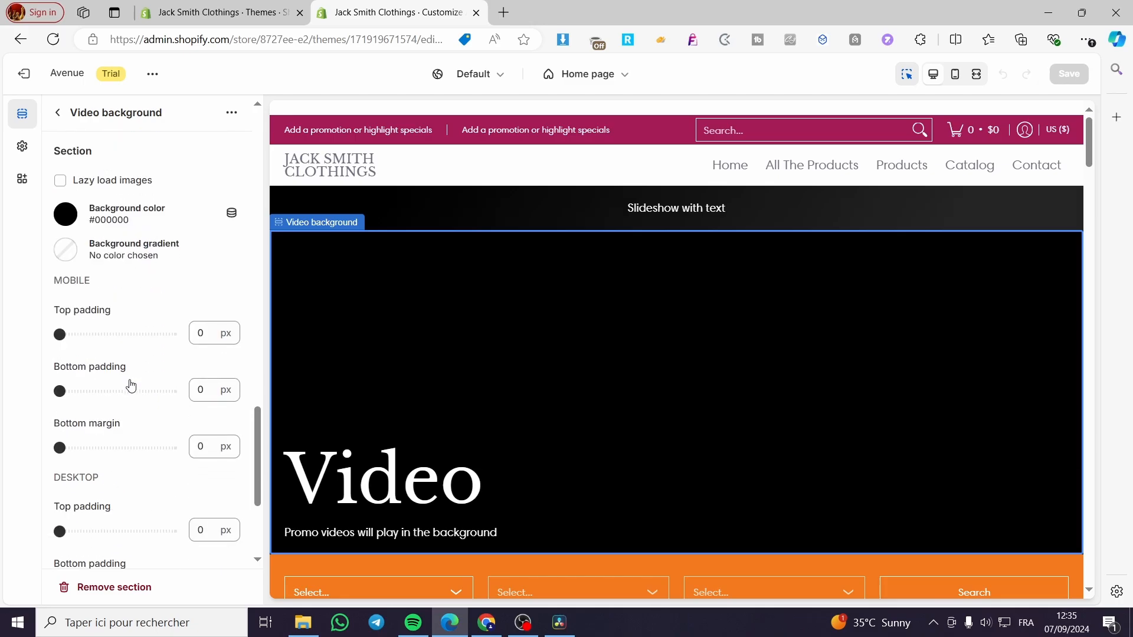
scroll(132, 385, up, 10)
scroll(133, 384, up, 8)
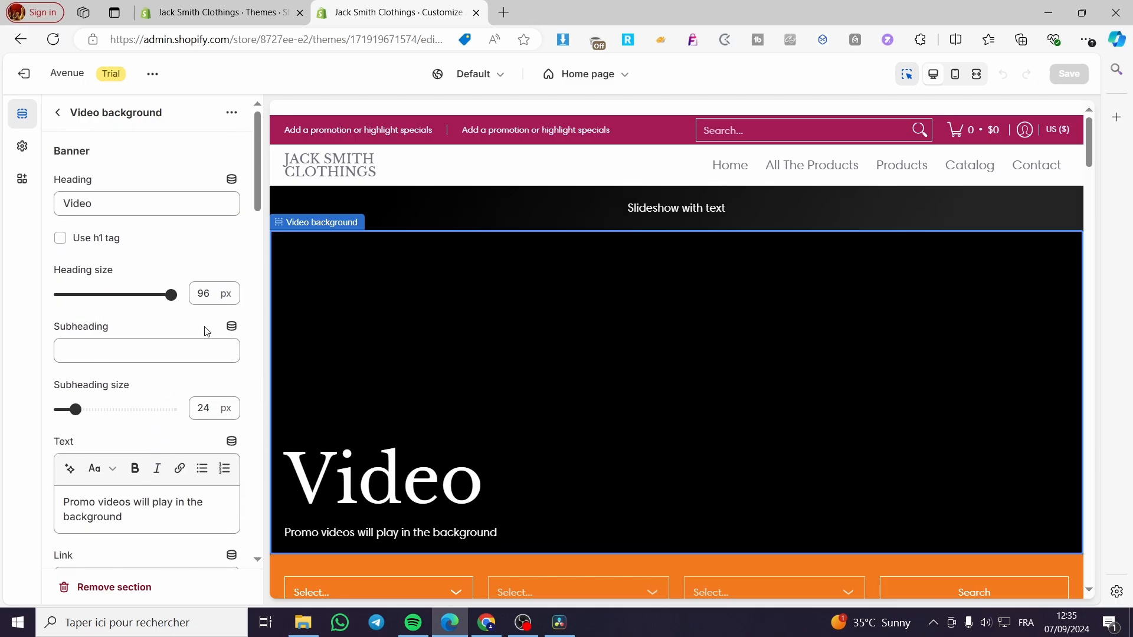
scroll(234, 352, down, 1)
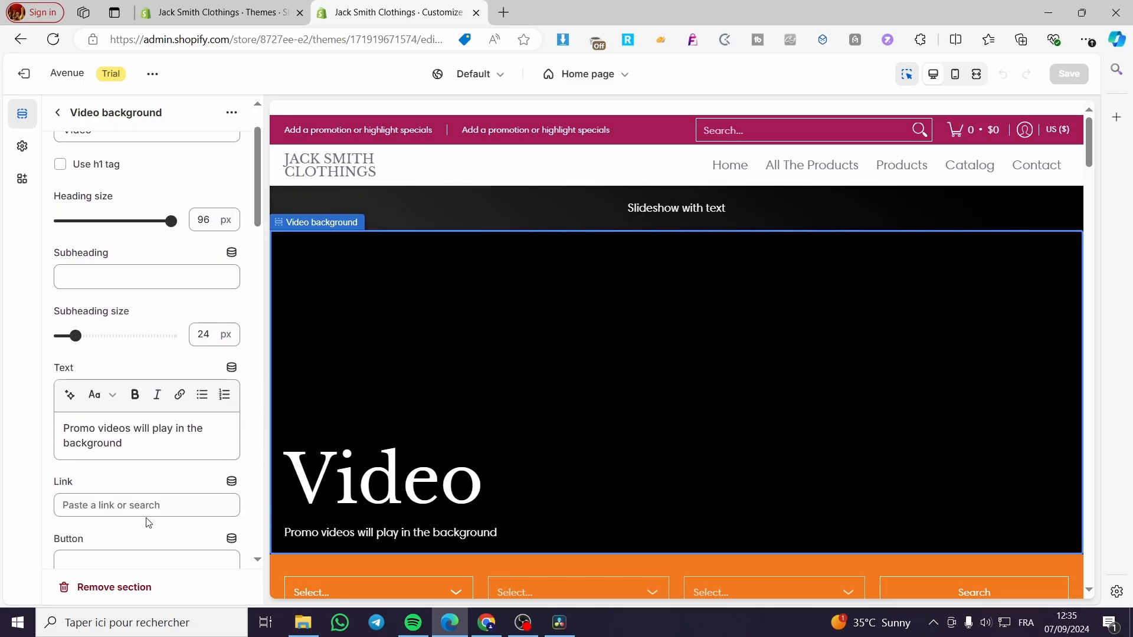
scroll(148, 523, down, 1)
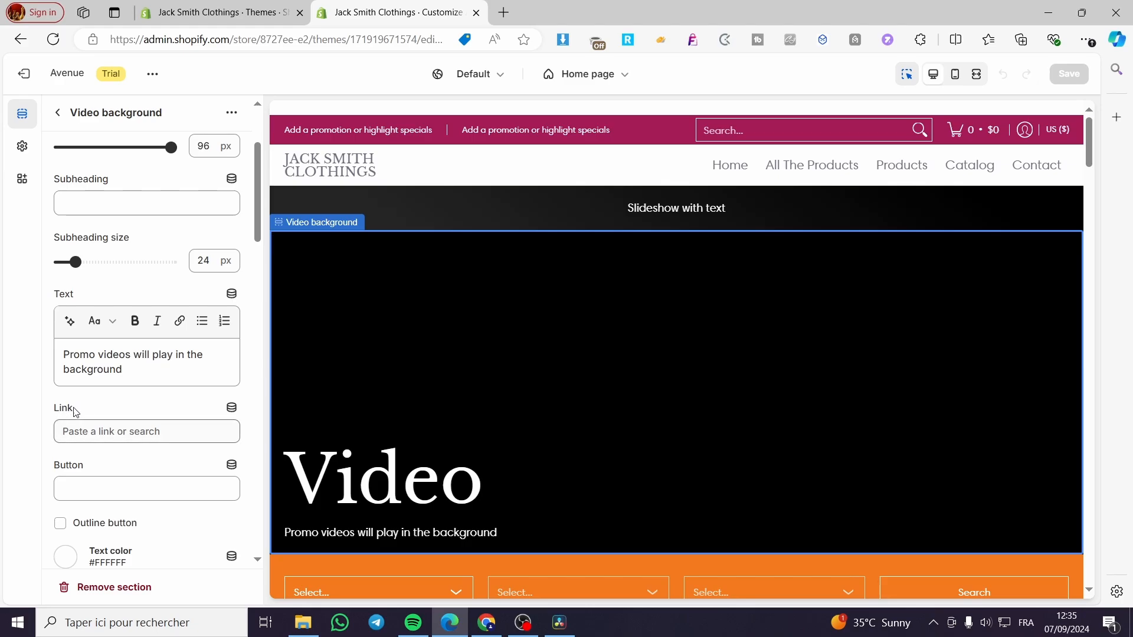
click(180, 425)
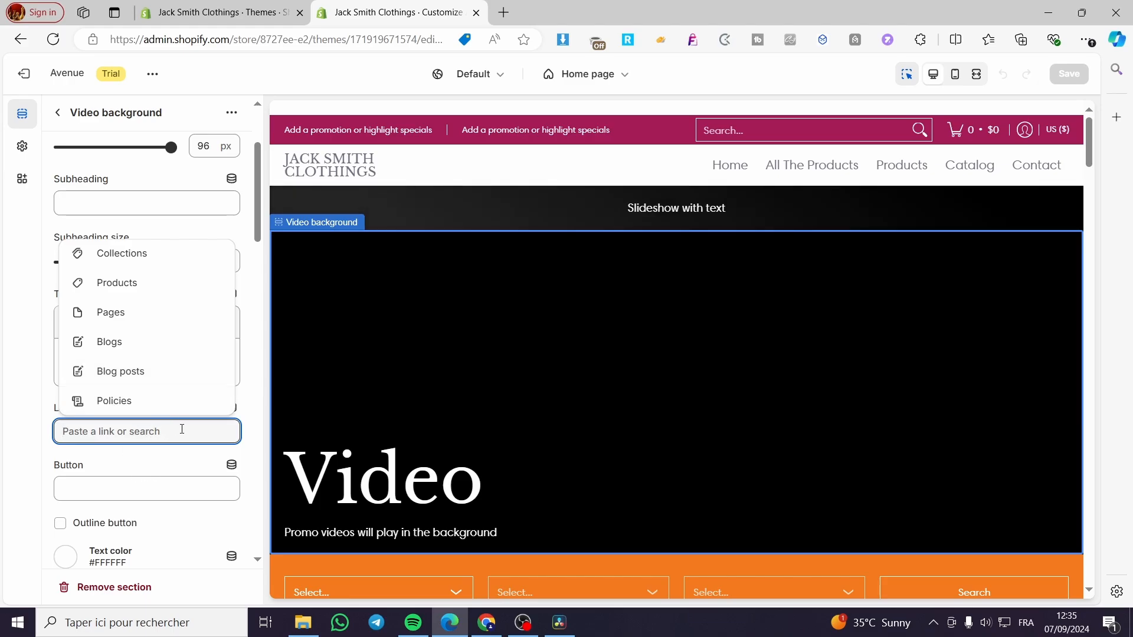
click(160, 462)
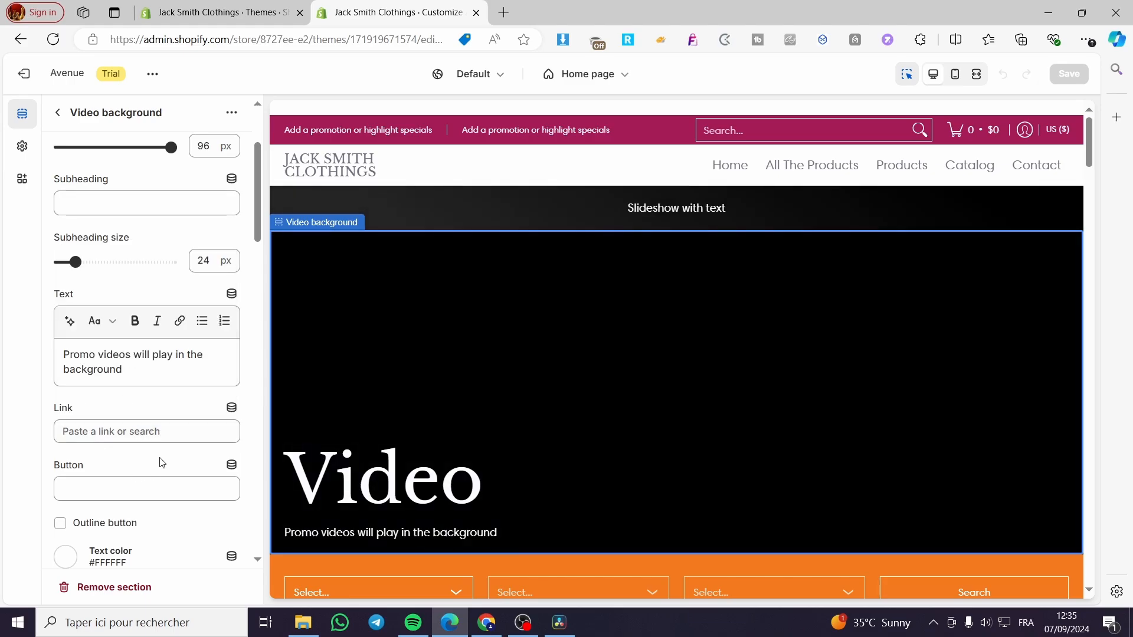
Go back to the store admin's Themes page in the other browser tab and open the Content area
click(203, 5)
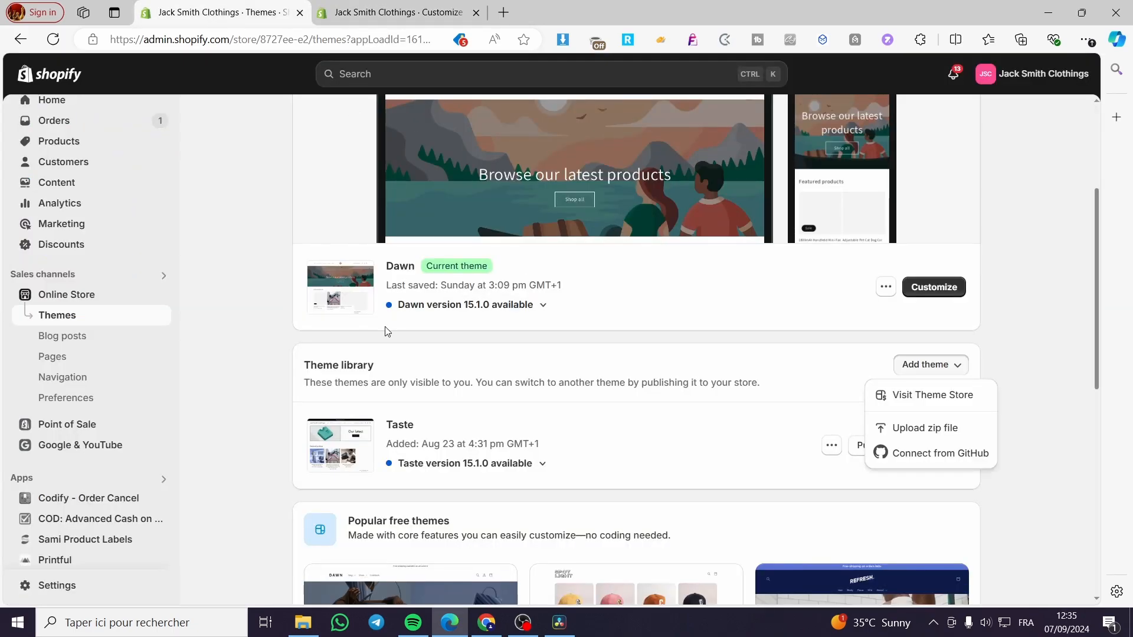
scroll(261, 332, up, 3)
scroll(124, 350, up, 1)
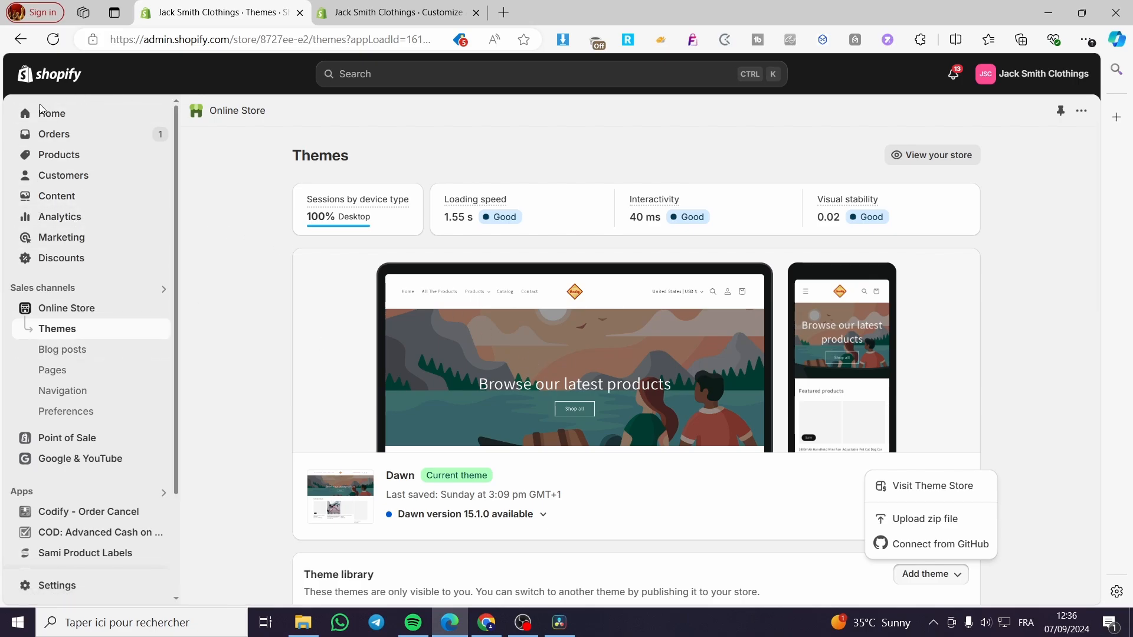
click(49, 198)
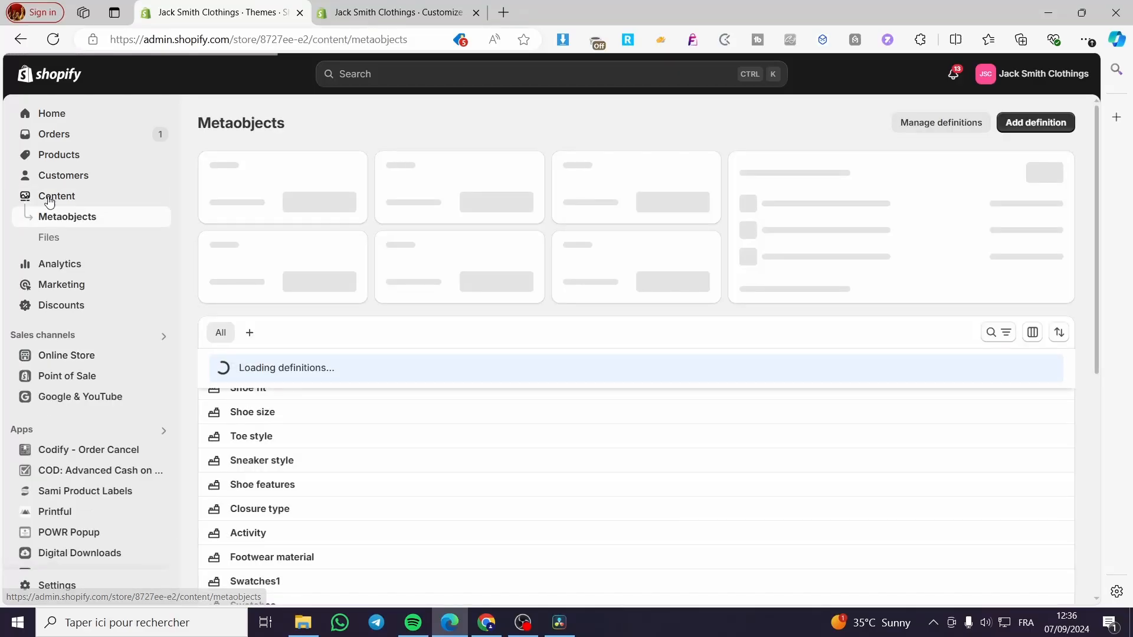
Open the store's Files page, look through the uploaded files, and view the file upload dialog without choosing a file
click(47, 237)
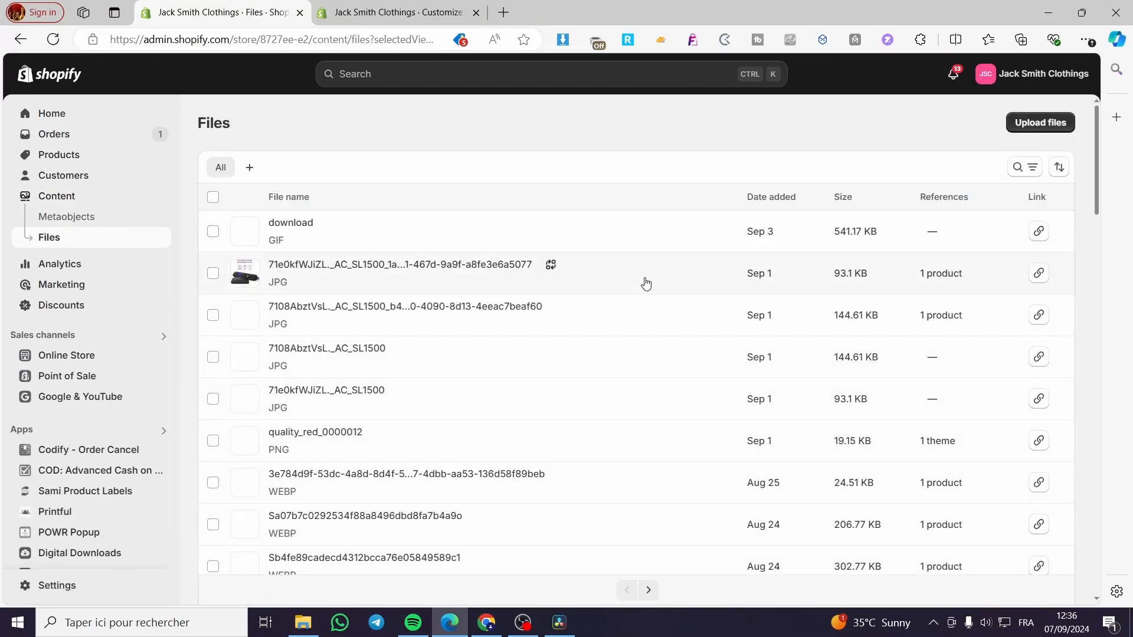
scroll(698, 384, down, 6)
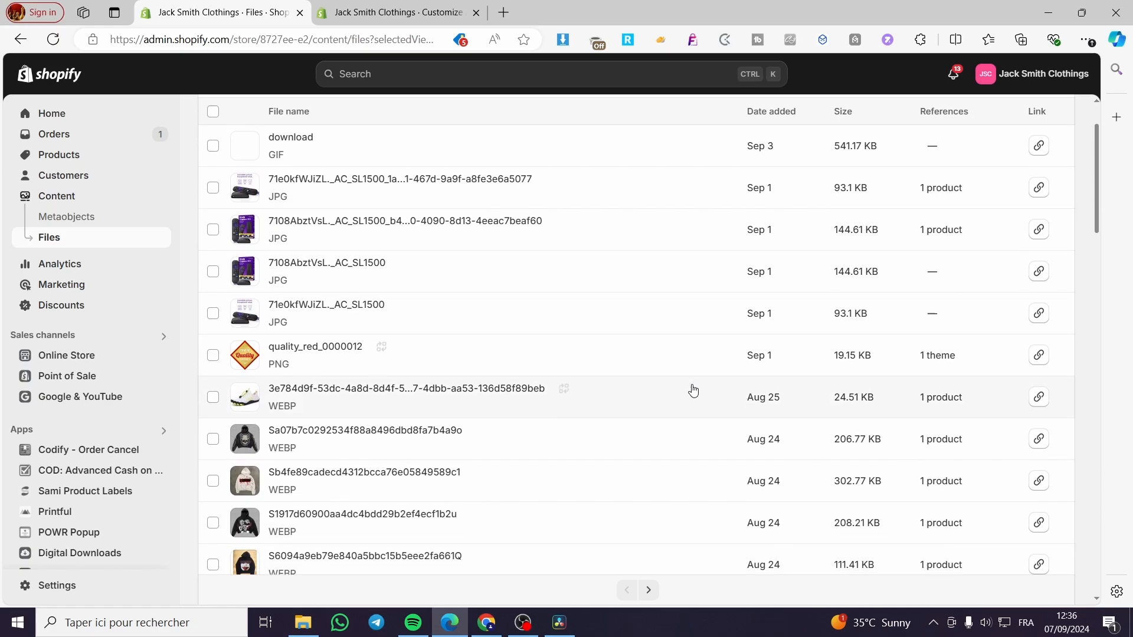
scroll(698, 381, down, 18)
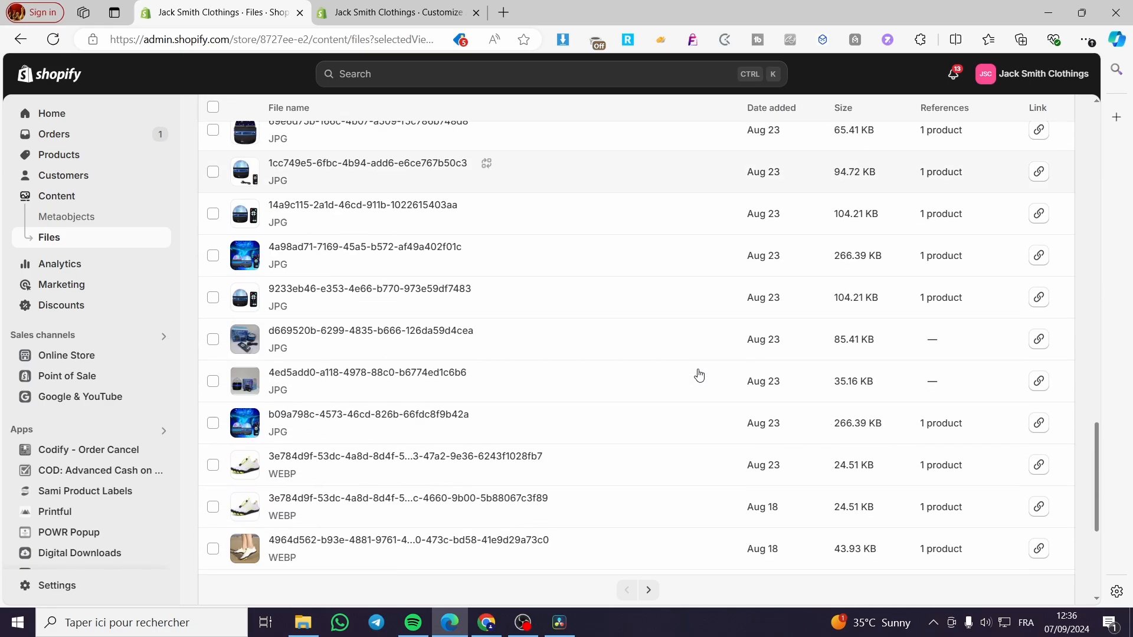
scroll(698, 375, down, 2)
scroll(721, 507, up, 20)
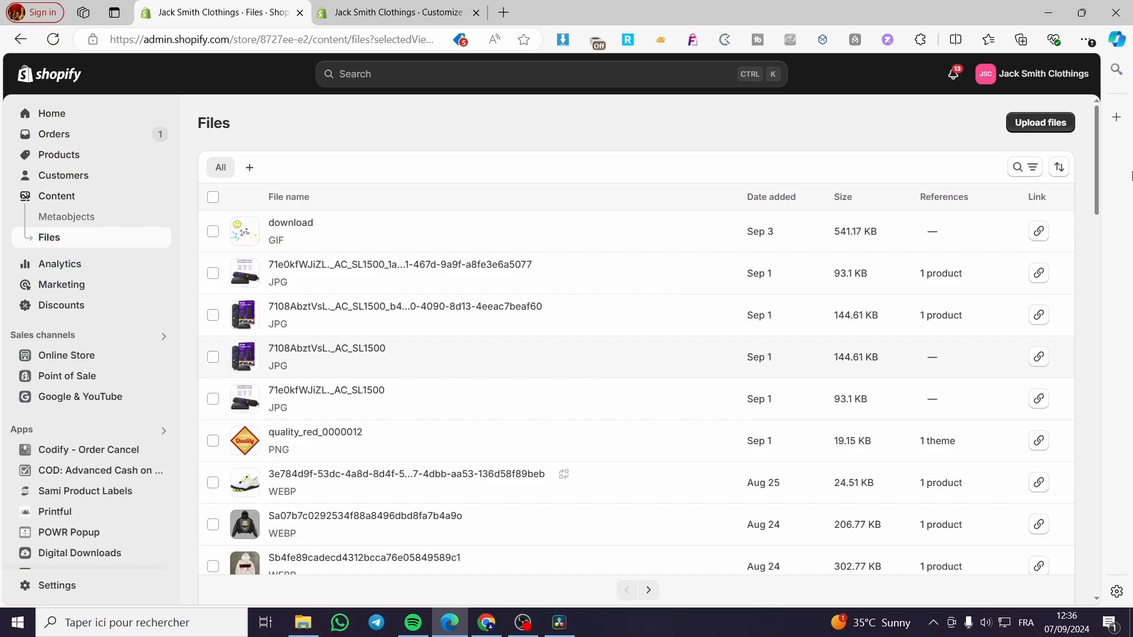
click(1036, 123)
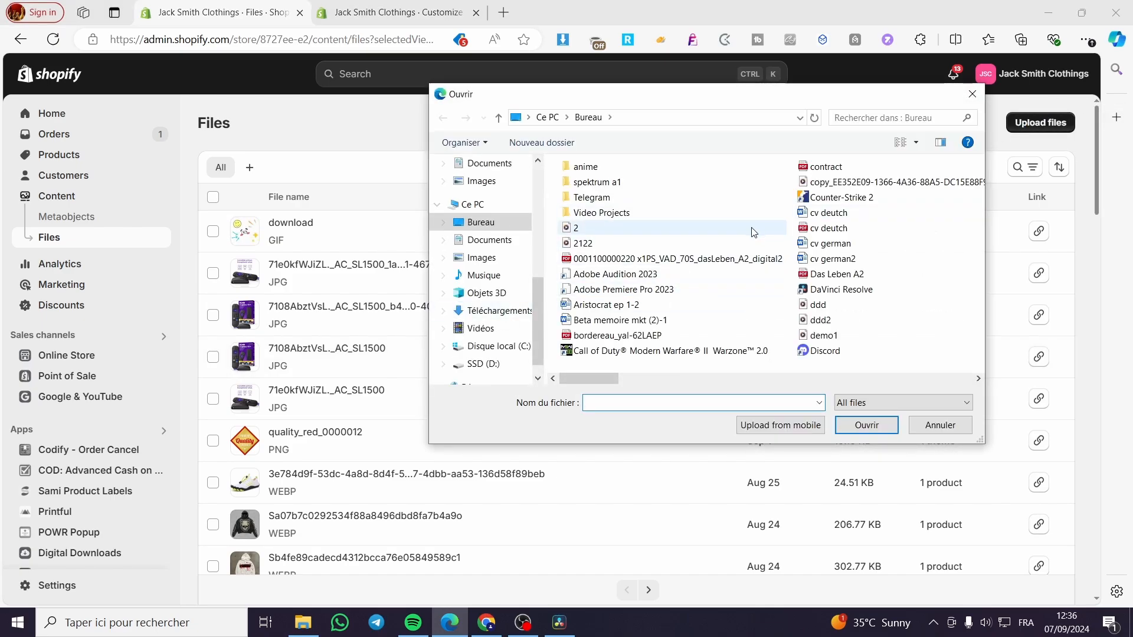
click(972, 94)
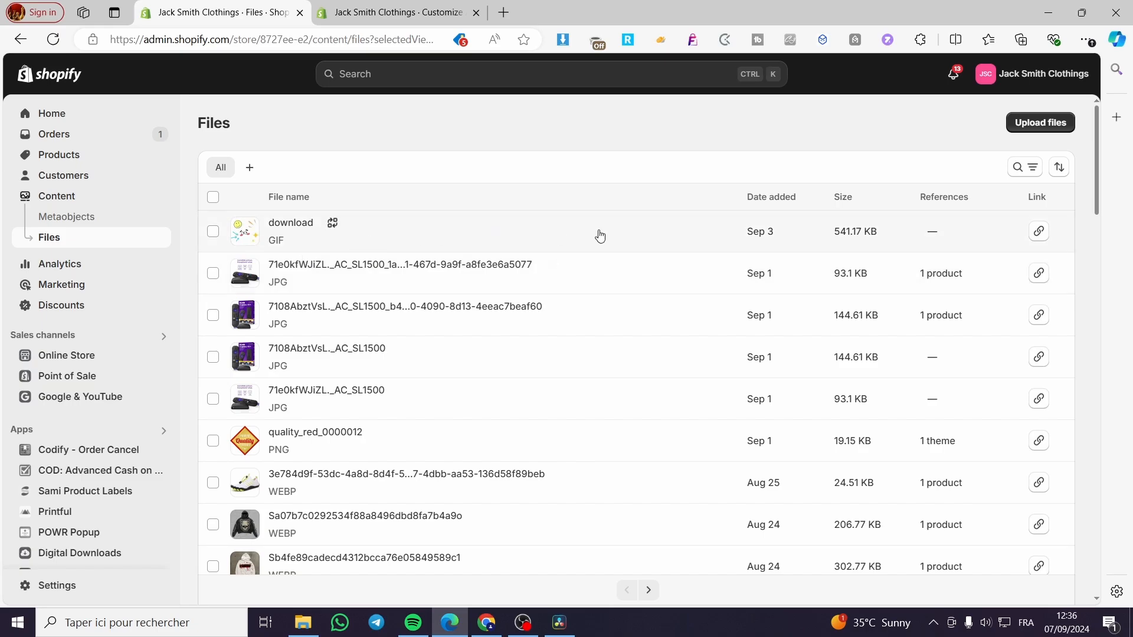
Copy the link of the "download" GIF from Files and set it as the Video background section's link in the theme editor
click(1032, 231)
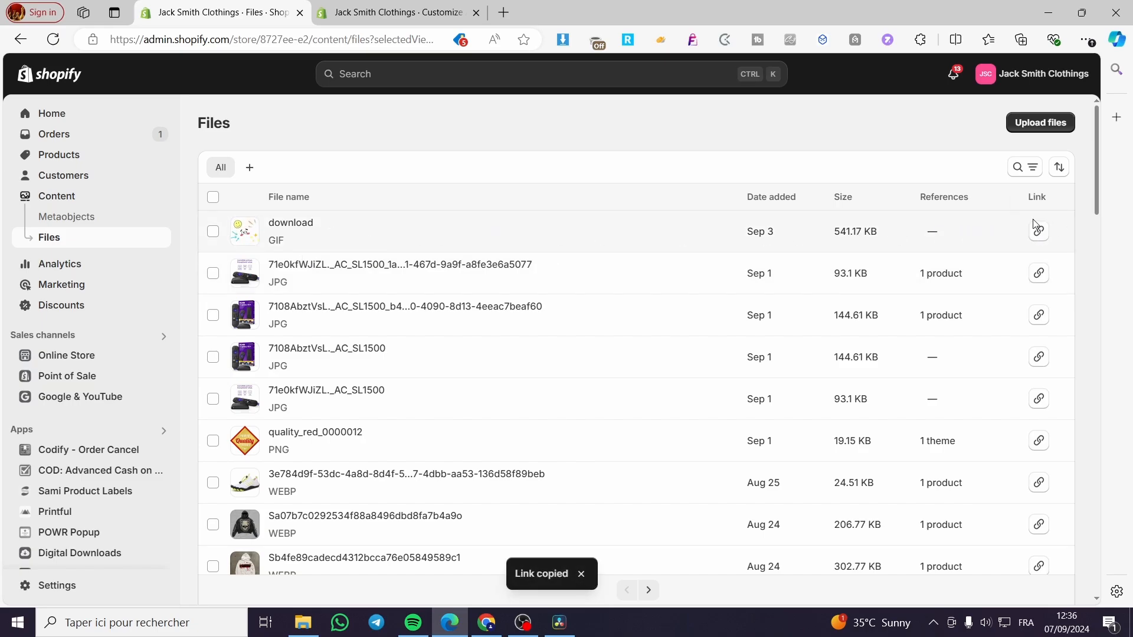
click(381, 7)
click(151, 433)
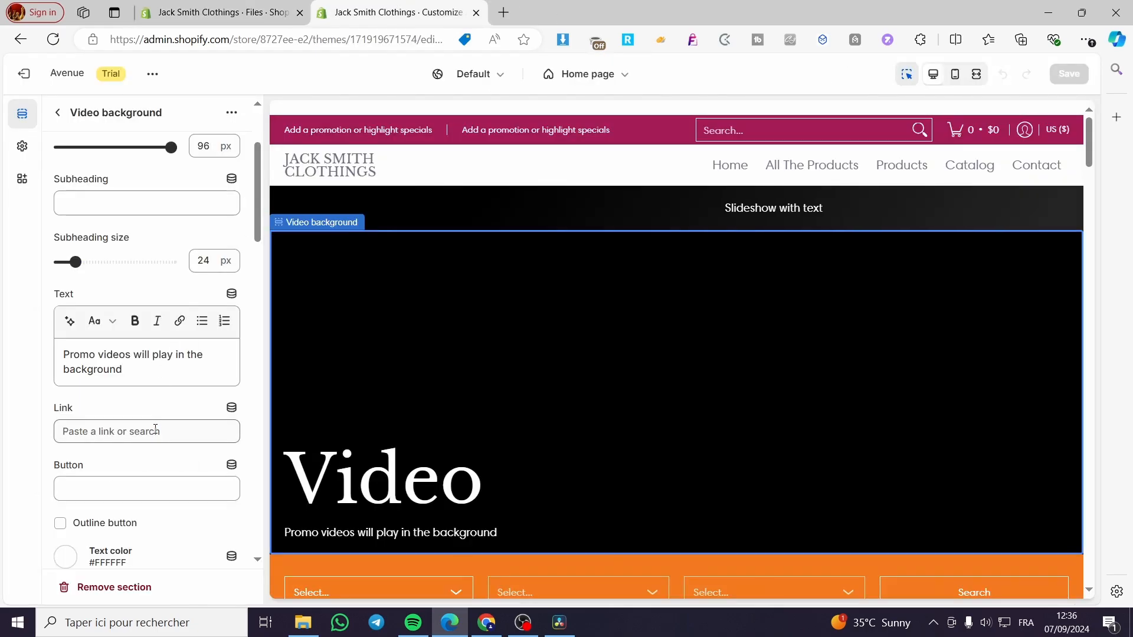
key(ctrl+v)
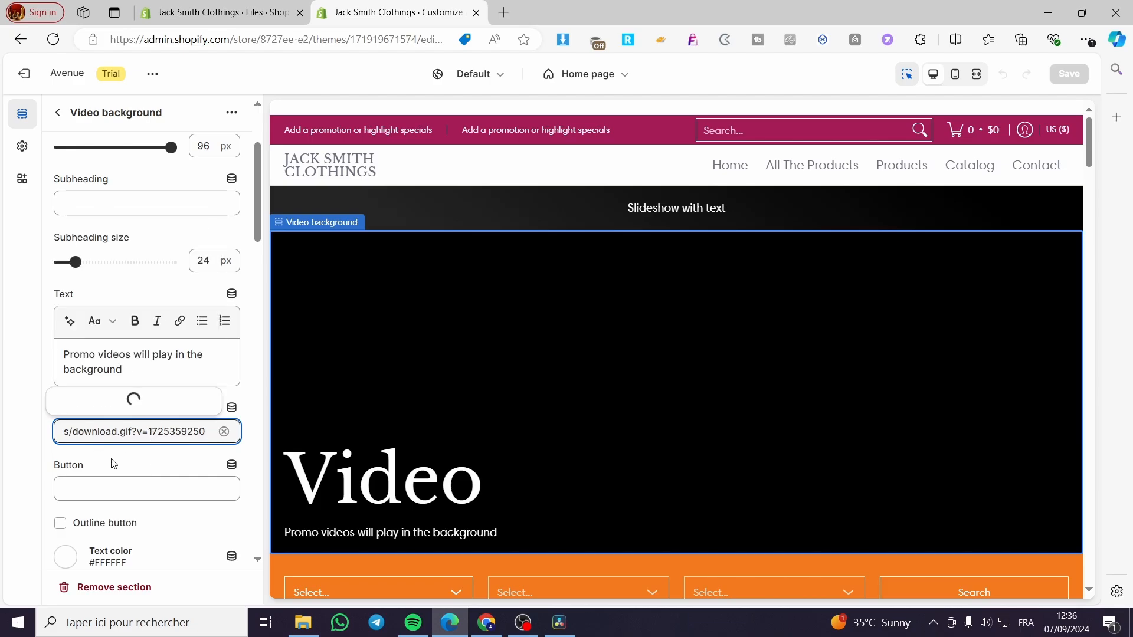
click(130, 468)
click(128, 434)
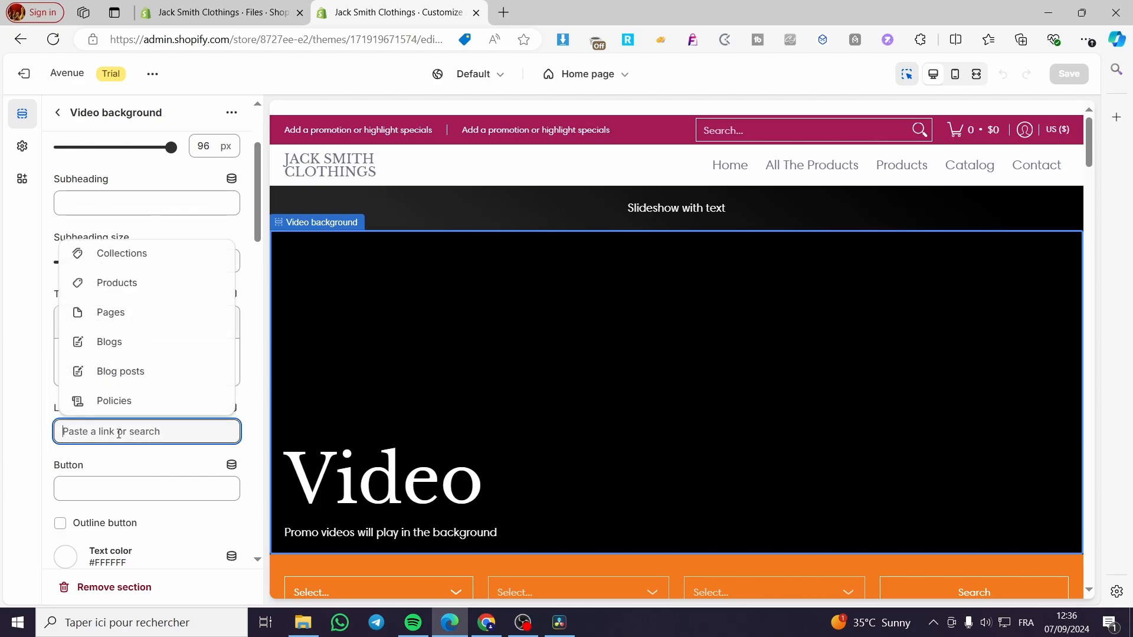
key(ctrl+v)
click(140, 372)
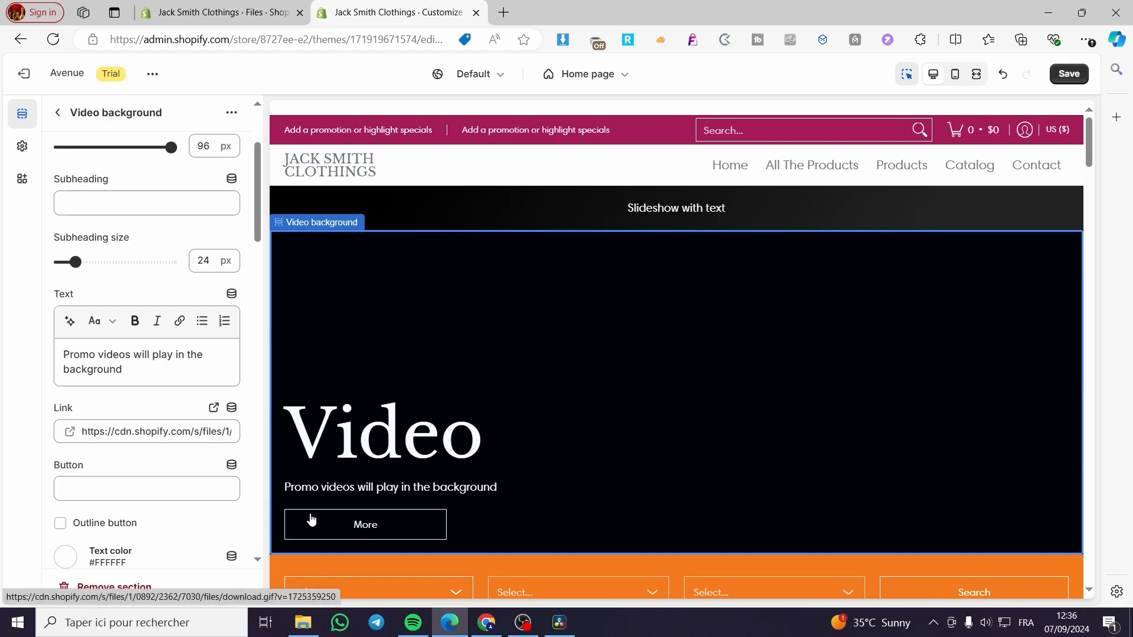
Try to clear the Video background section's link
click(204, 430)
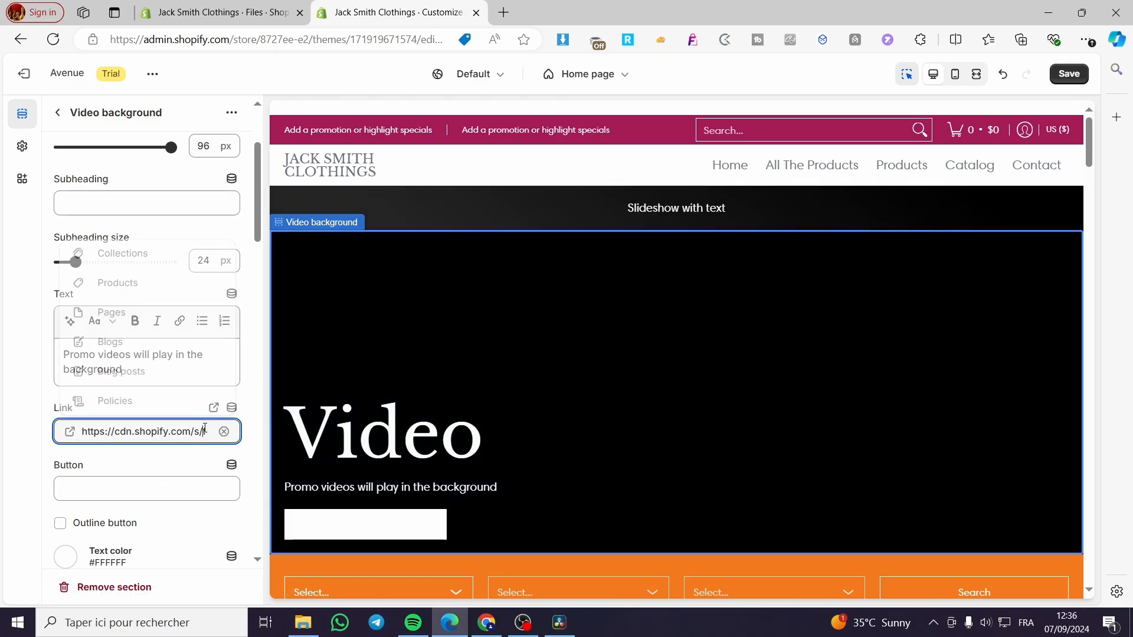
right_click(205, 430)
click(190, 437)
key(ctrl+a)
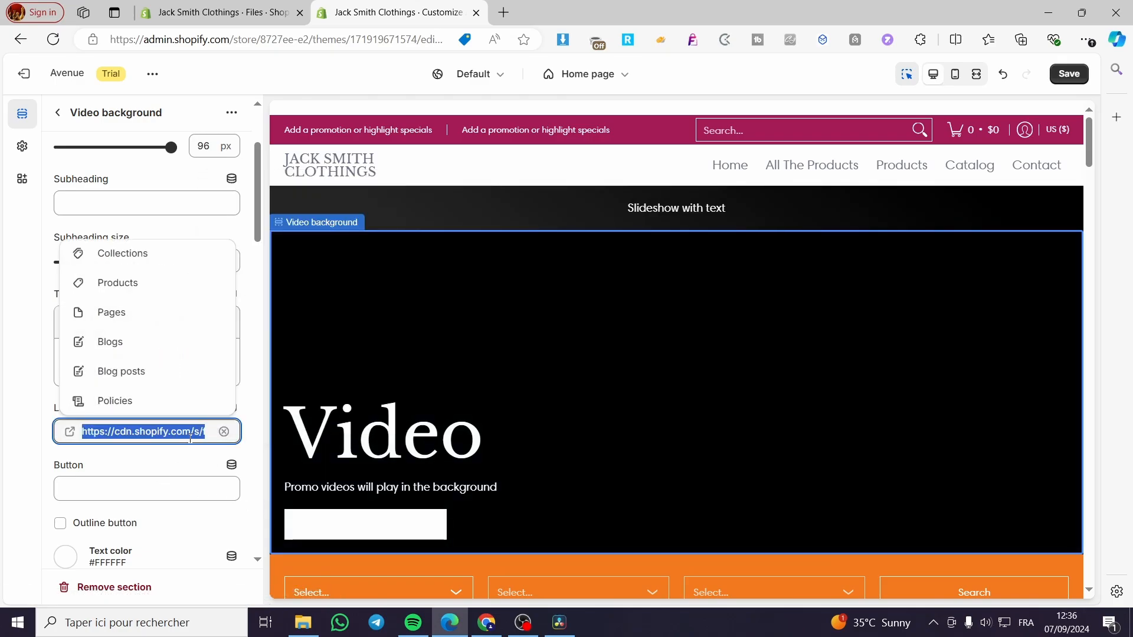
key(BackSpace)
click(244, 444)
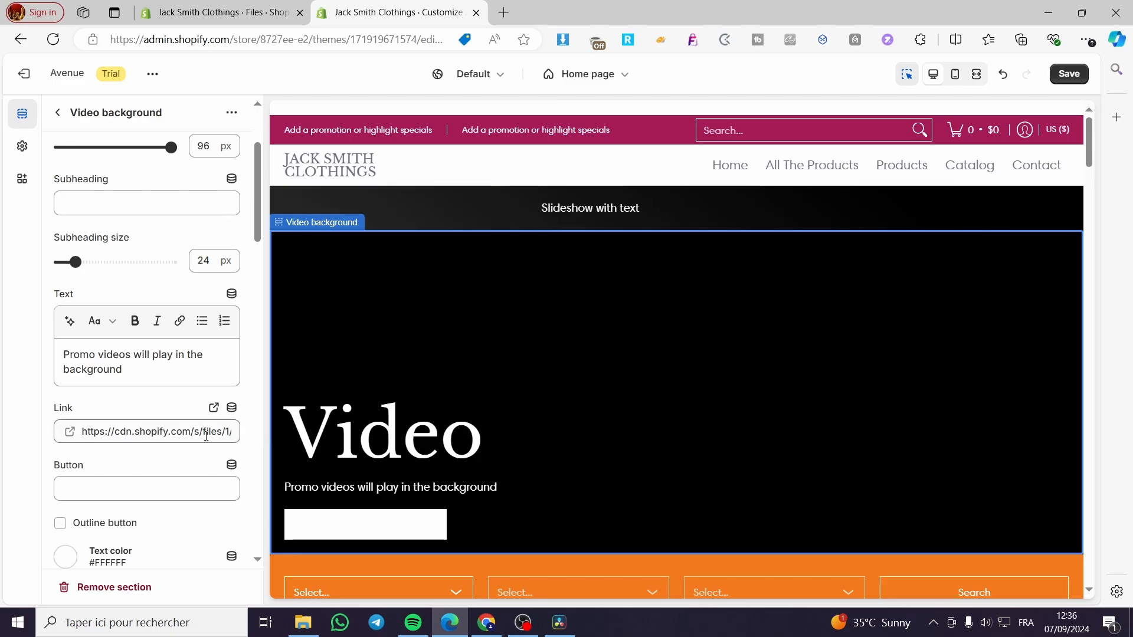
Return to the home page section list and look through the page preview and the Template sections
click(58, 113)
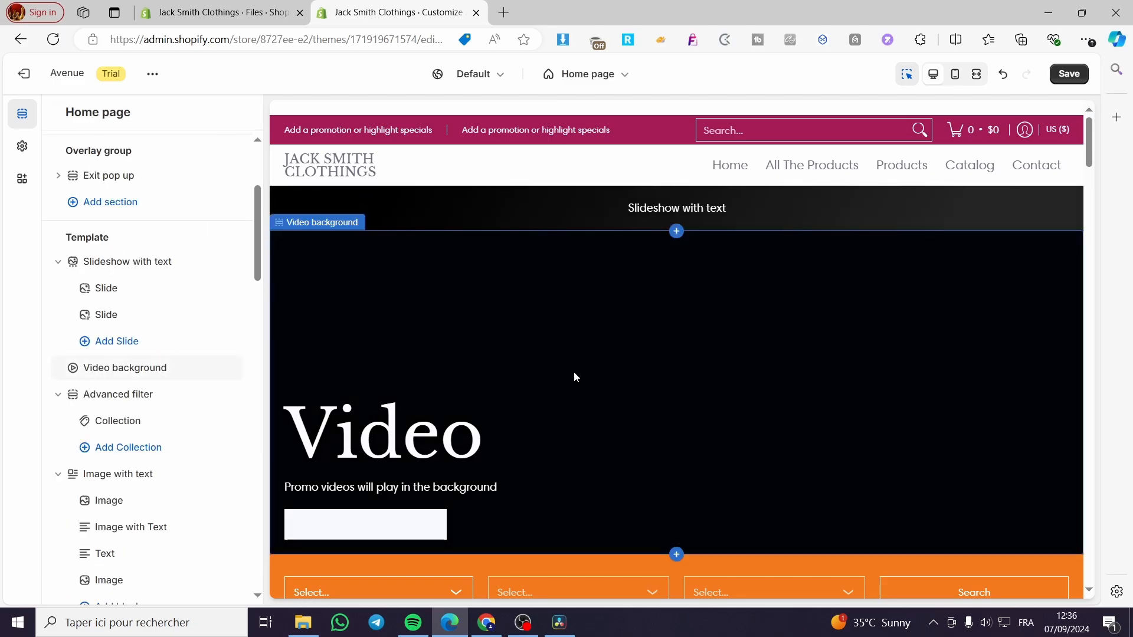
scroll(573, 370, down, 7)
scroll(628, 374, down, 1)
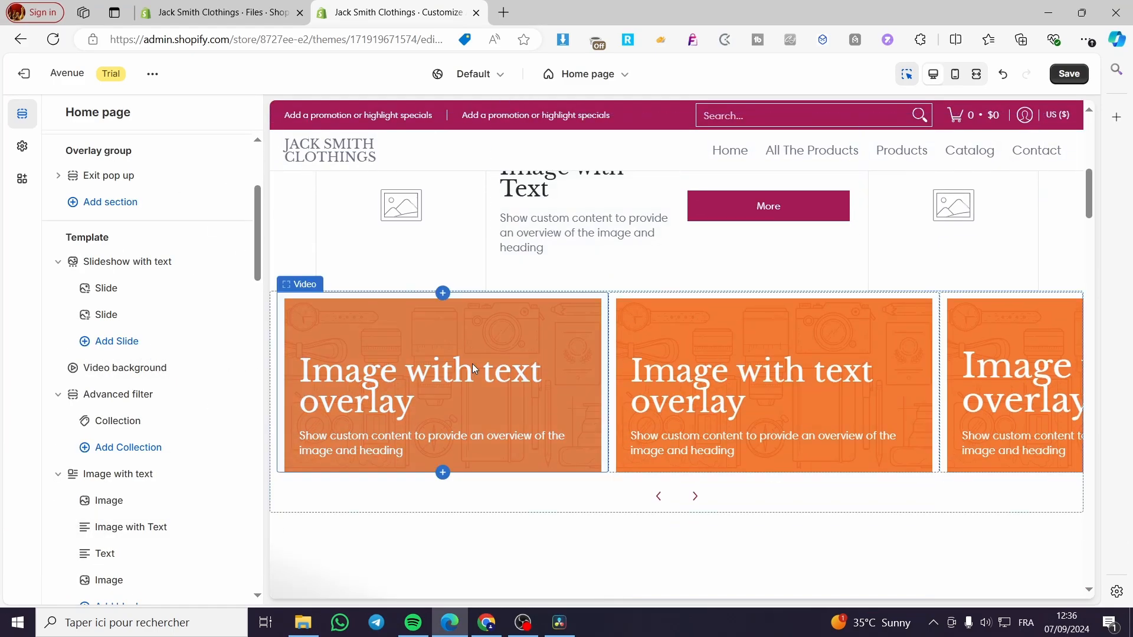
scroll(510, 354, up, 6)
scroll(508, 349, down, 17)
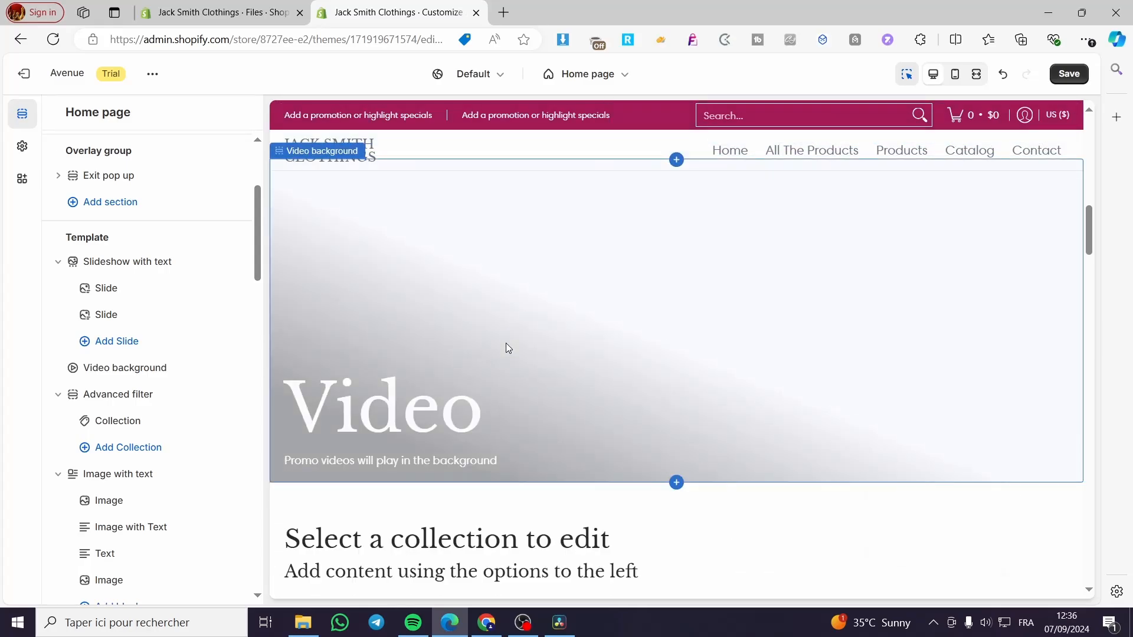
scroll(505, 346, down, 11)
scroll(346, 376, down, 7)
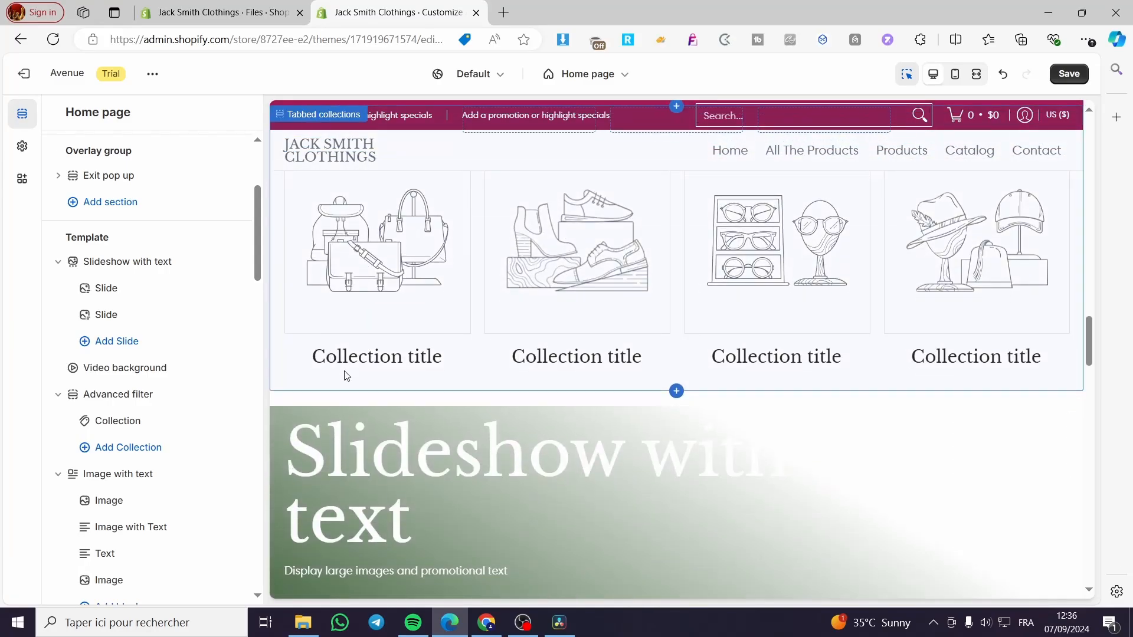
scroll(127, 331, down, 10)
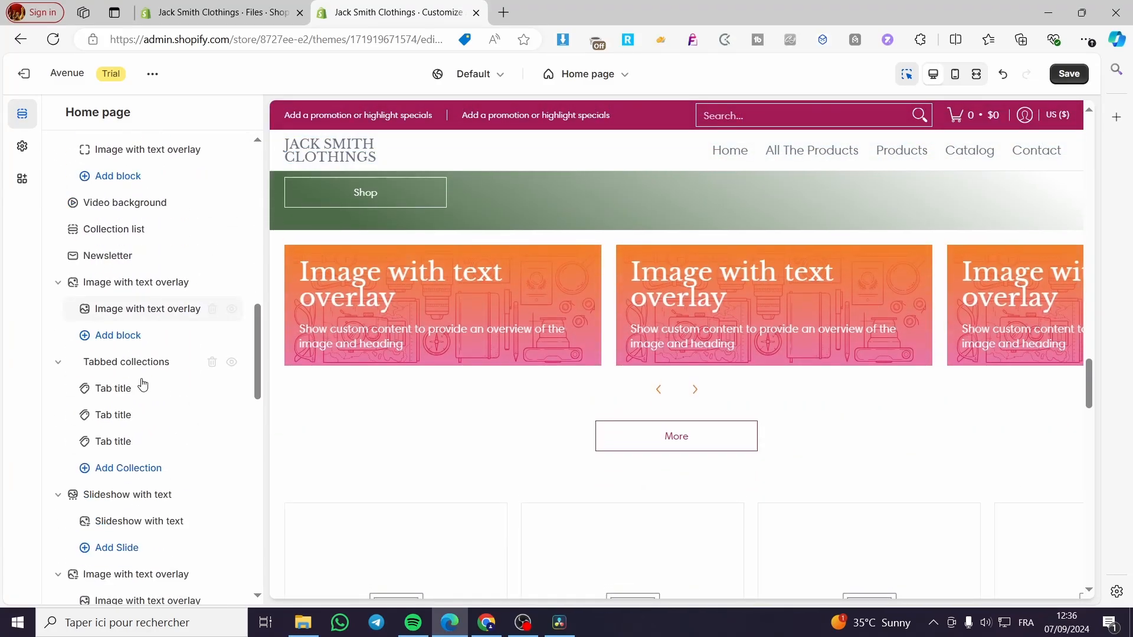
scroll(146, 392, down, 10)
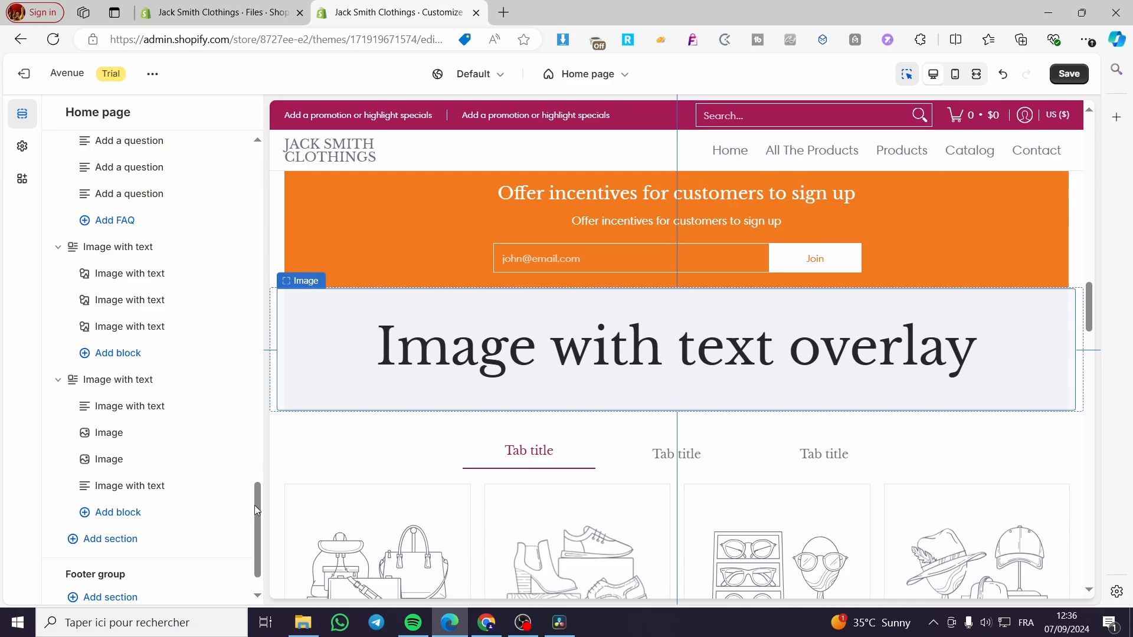
drag(256, 542, 257, 330)
scroll(160, 375, up, 3)
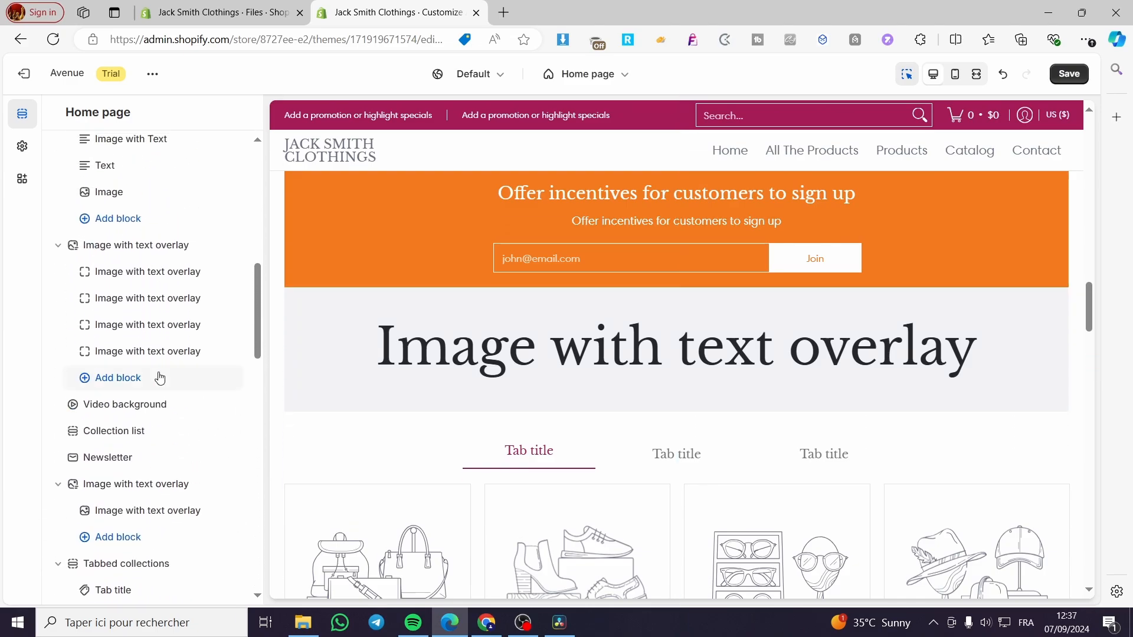
Locate the second Video background section in the preview and look back through the section list up to the Header group
click(98, 408)
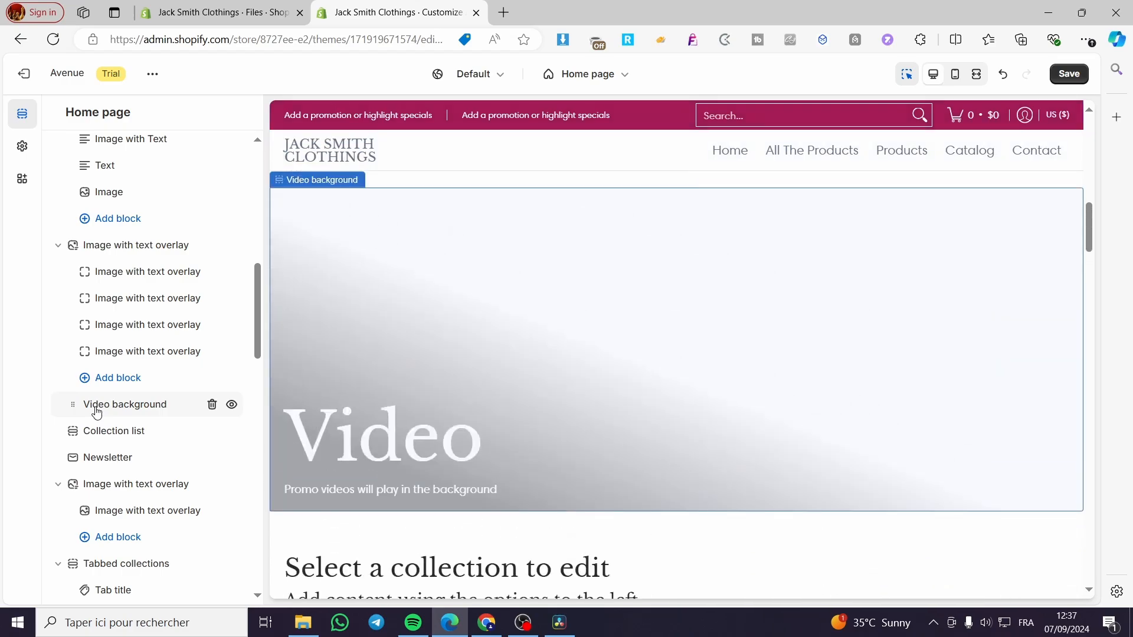
scroll(97, 412, up, 5)
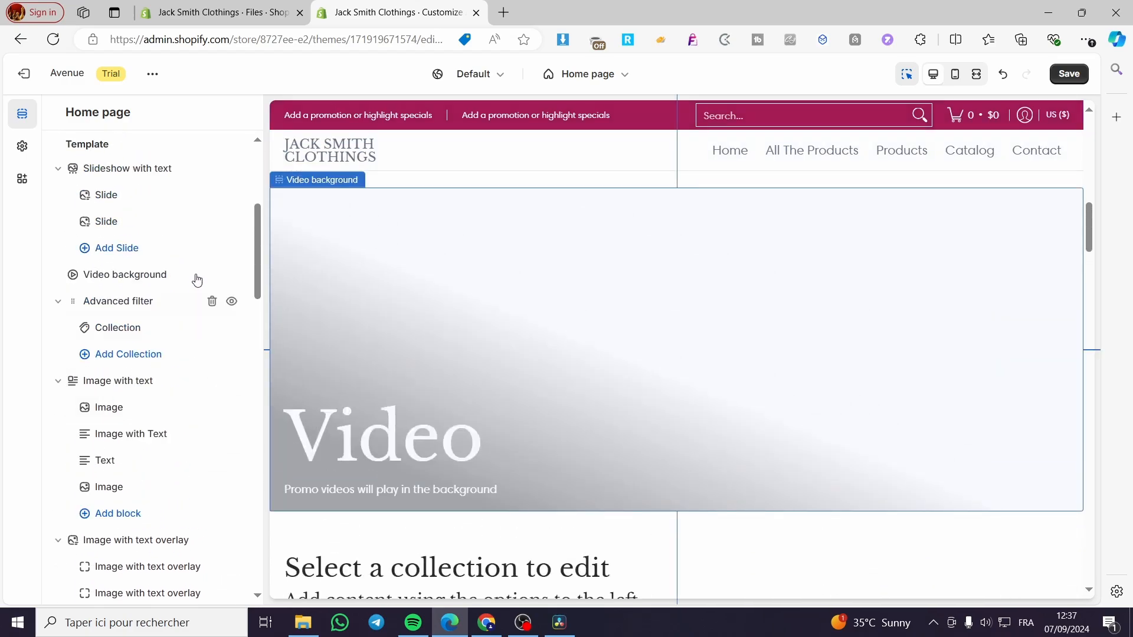
scroll(196, 279, up, 5)
scroll(197, 384, down, 3)
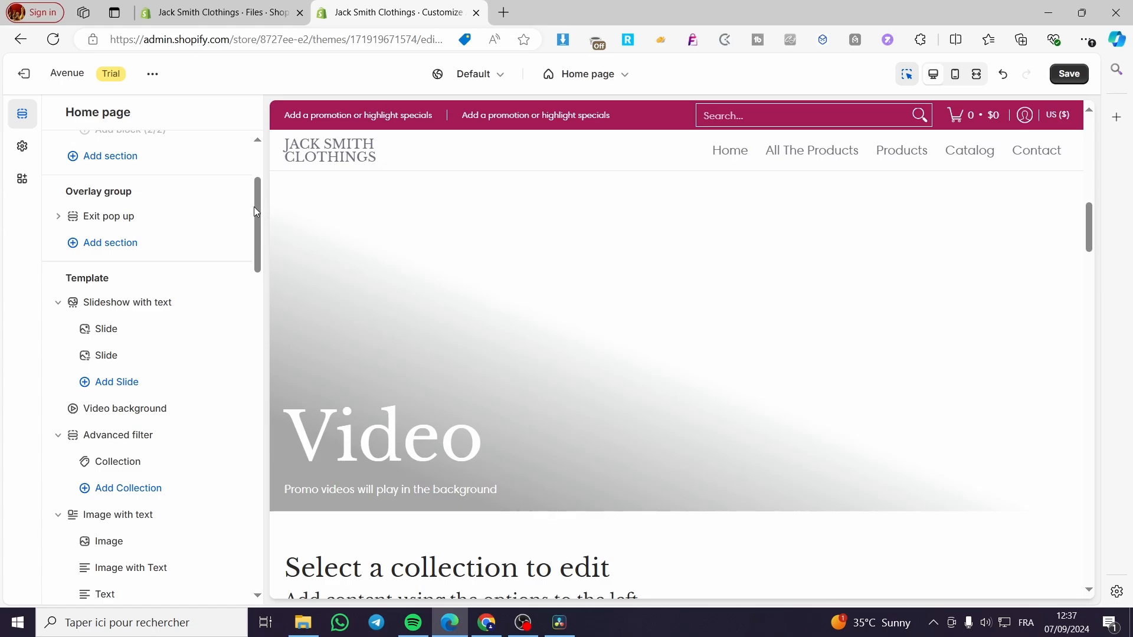
drag(256, 207, 301, 125)
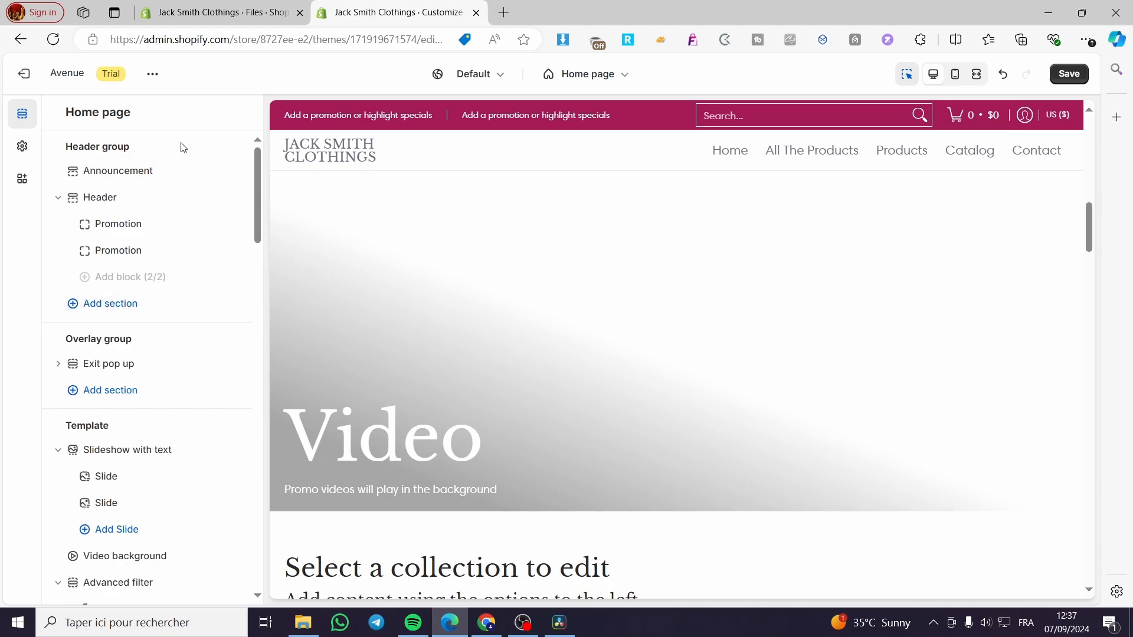
View the Header section's customer bar settings and return to the home page section list
click(548, 144)
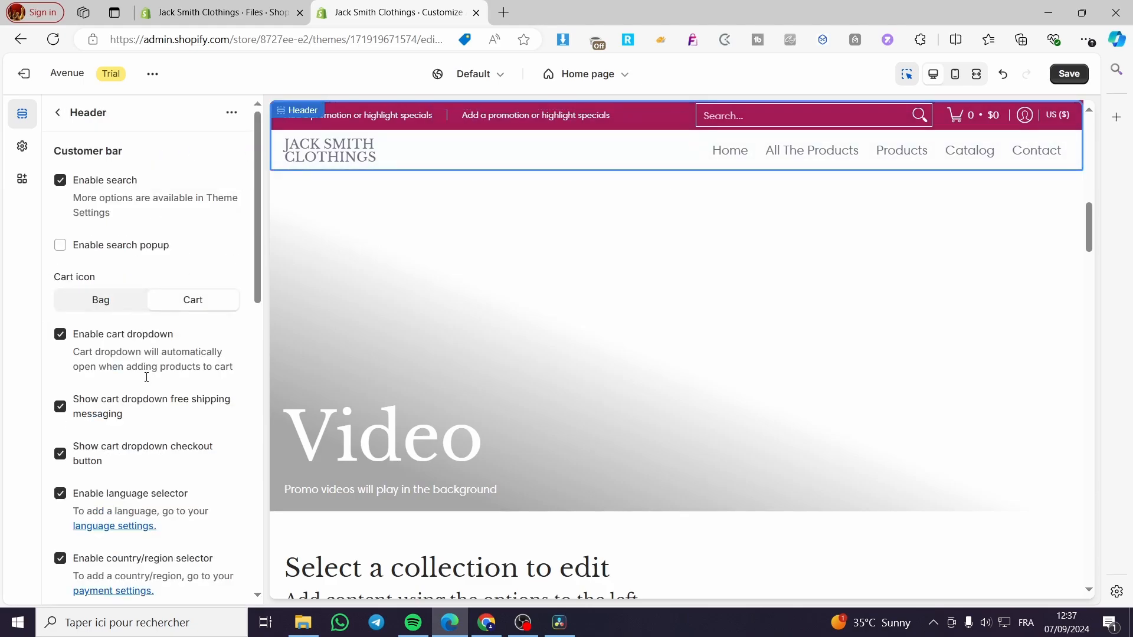
click(66, 116)
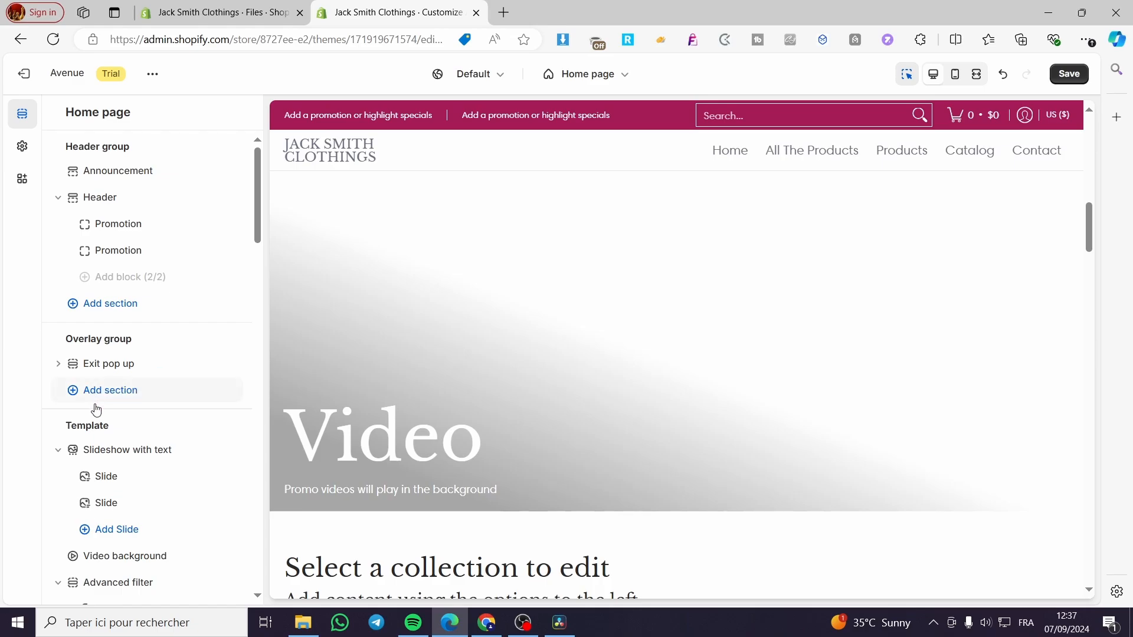
right_click(407, 463)
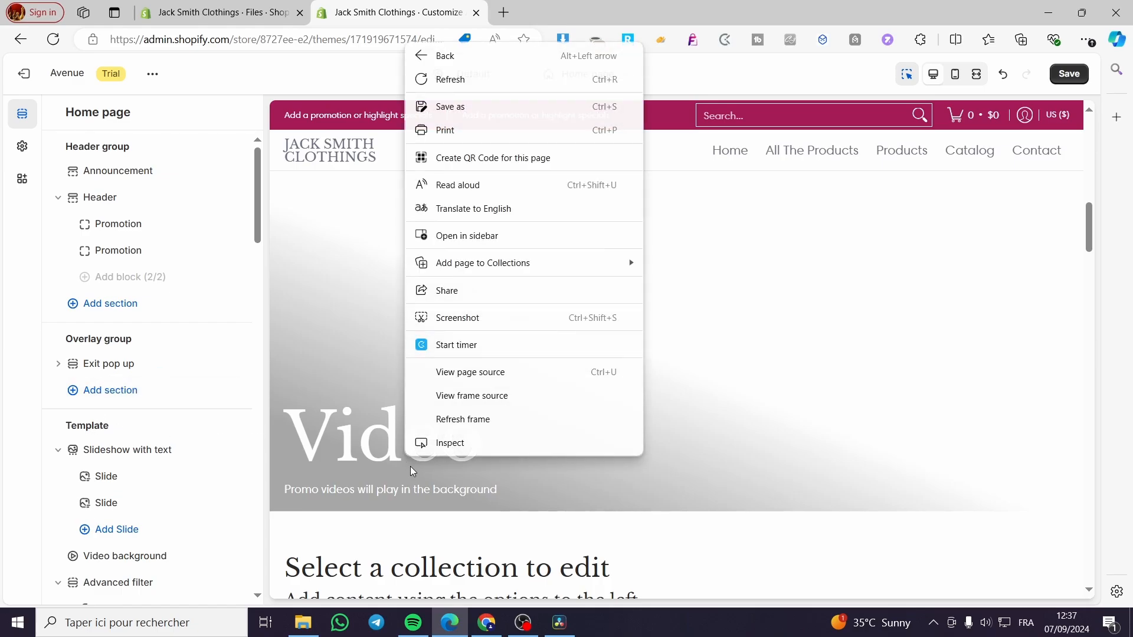
click(351, 517)
Look through the remaining Template sections and the Footer group, and examine the footer in the page preview
scroll(205, 478, down, 15)
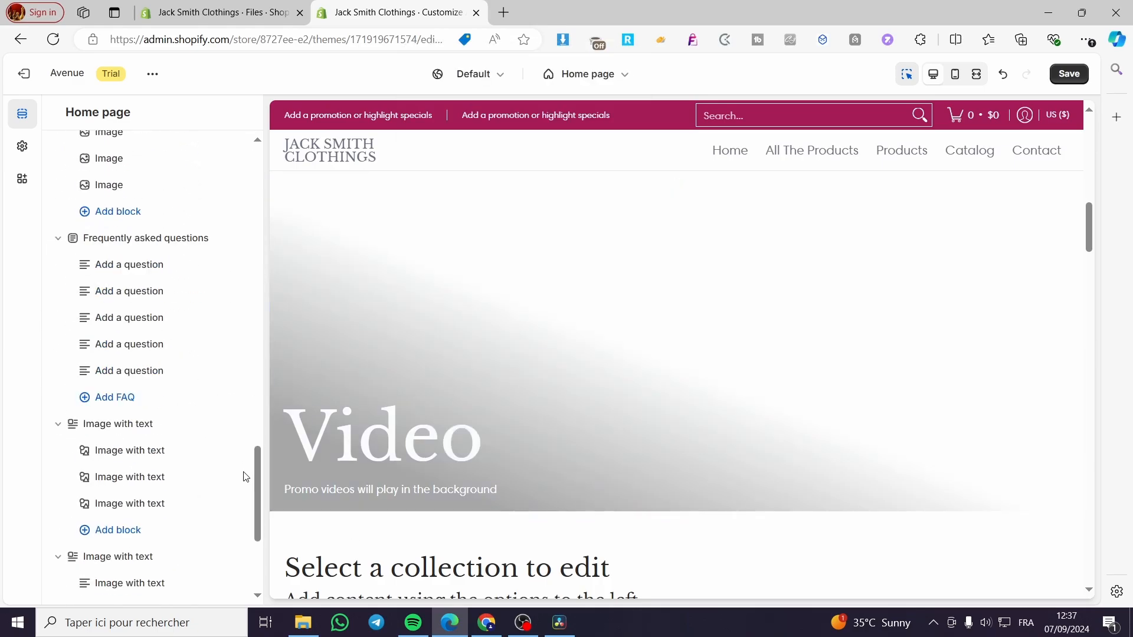
scroll(387, 528, down, 10)
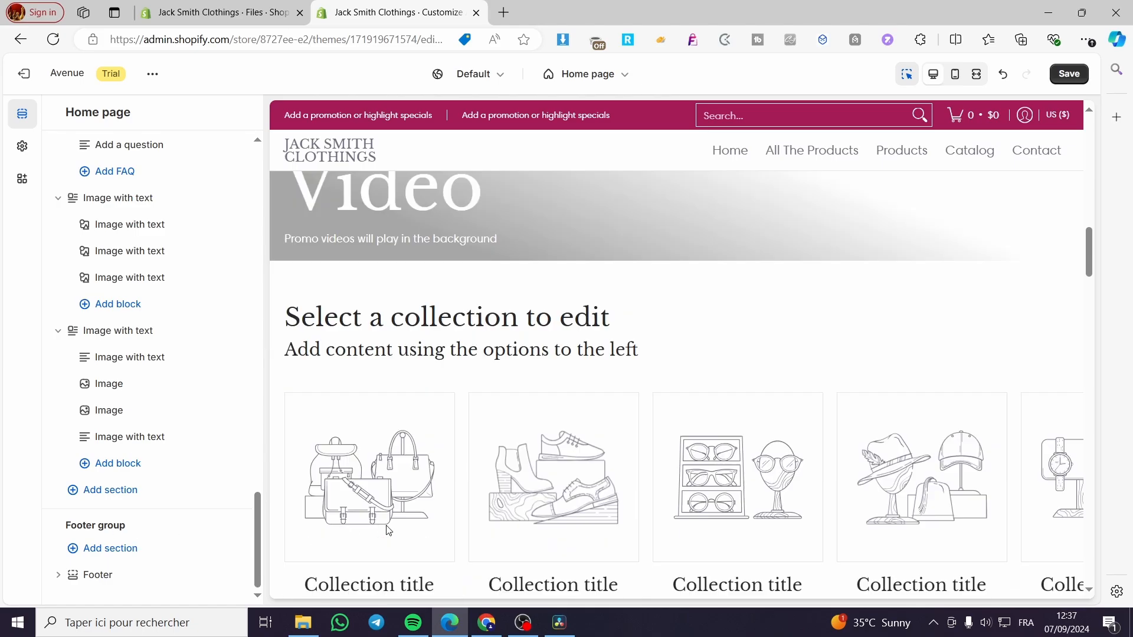
drag(1093, 300, 1075, 581)
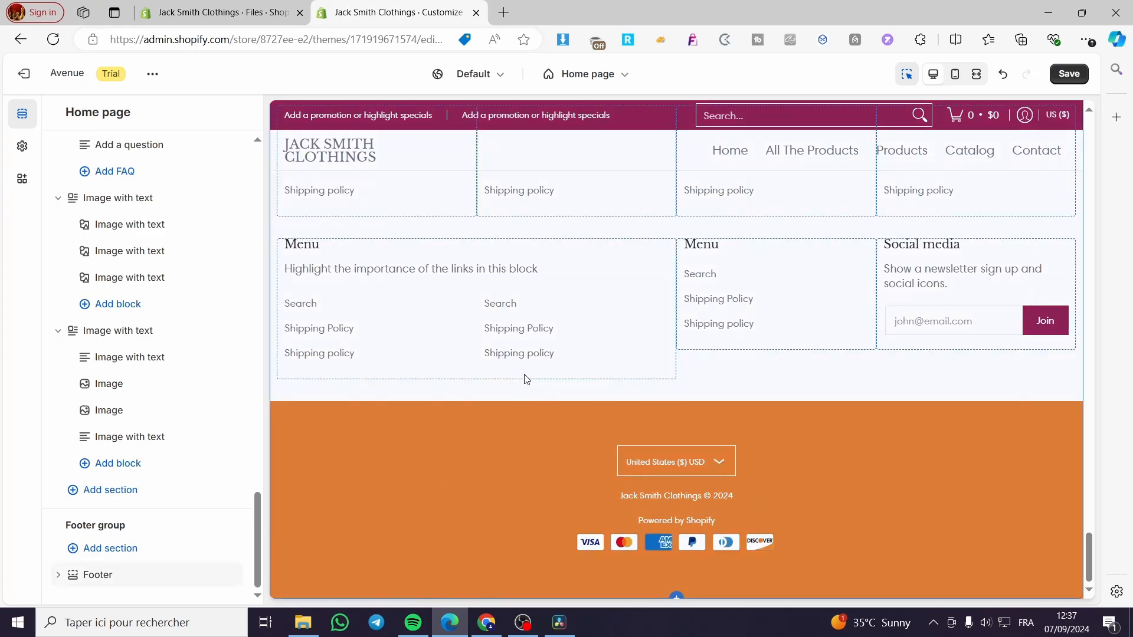
scroll(526, 378, up, 4)
drag(258, 526, 245, 523)
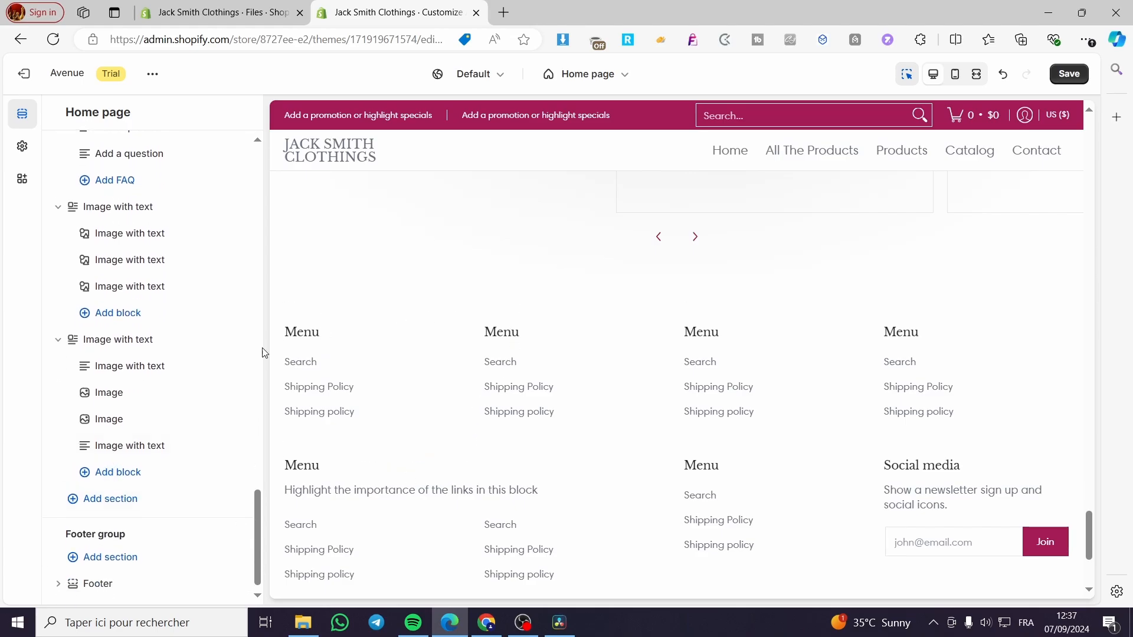
Open the list of sections that can be added to the Template group and view both its app blocks and theme sections
click(112, 500)
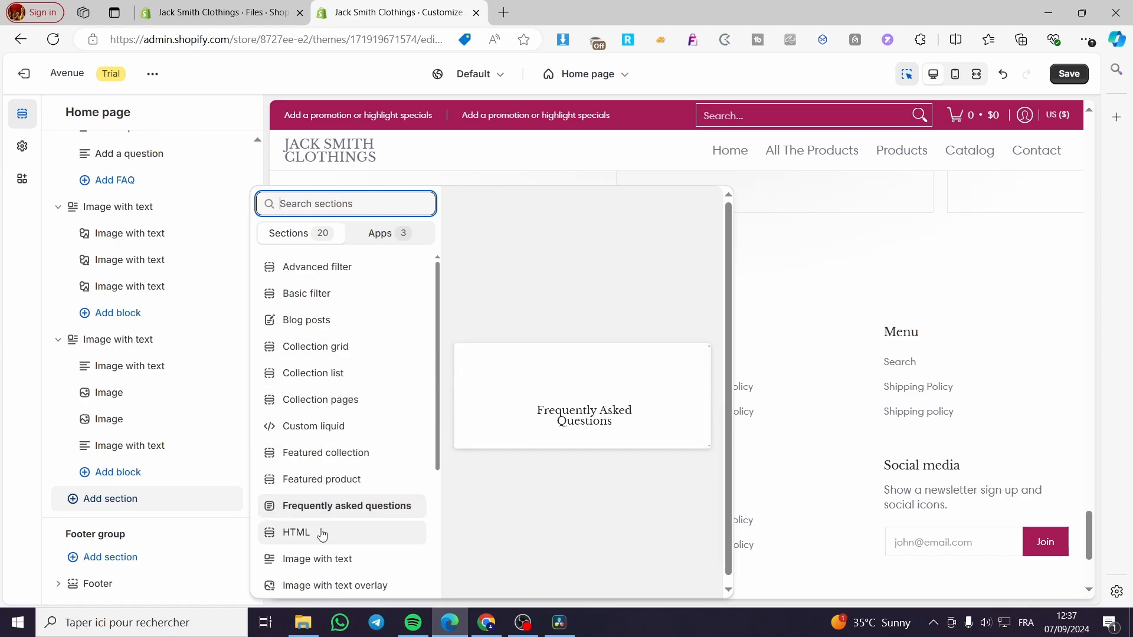
click(381, 235)
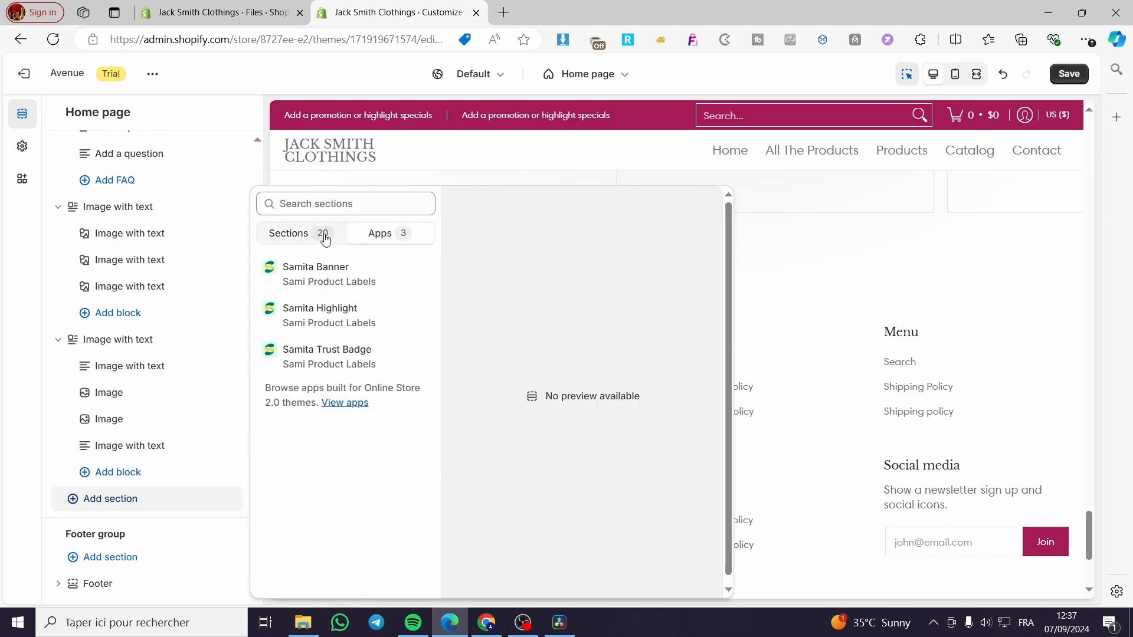
click(304, 236)
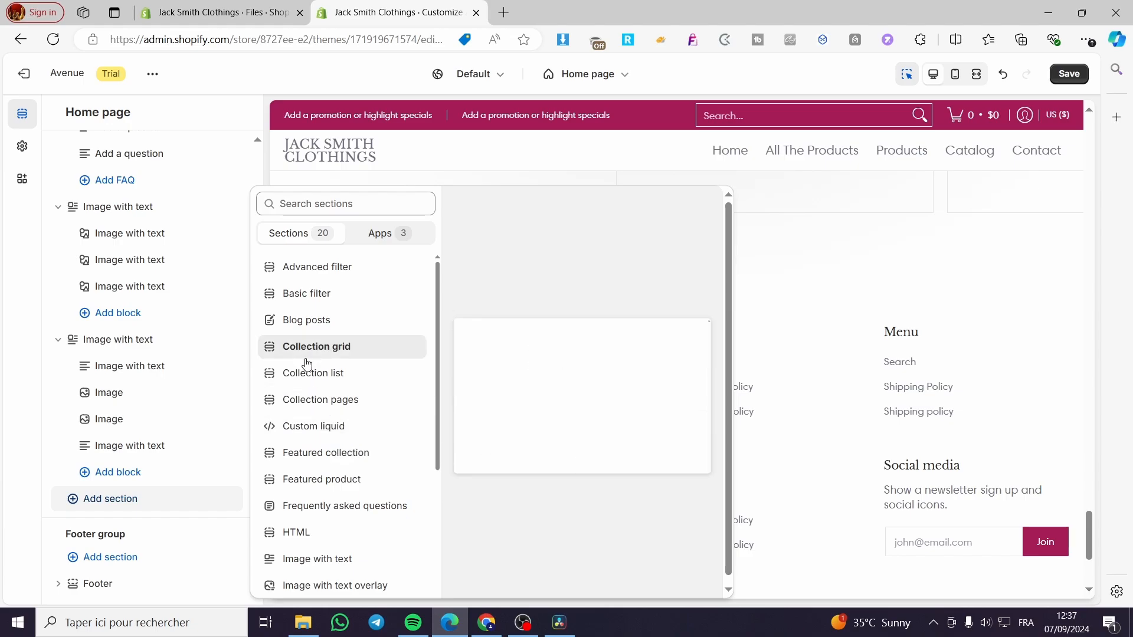
Close the section list and add an Icon block to the last Image with text section in the Template group
click(135, 484)
right_click(128, 481)
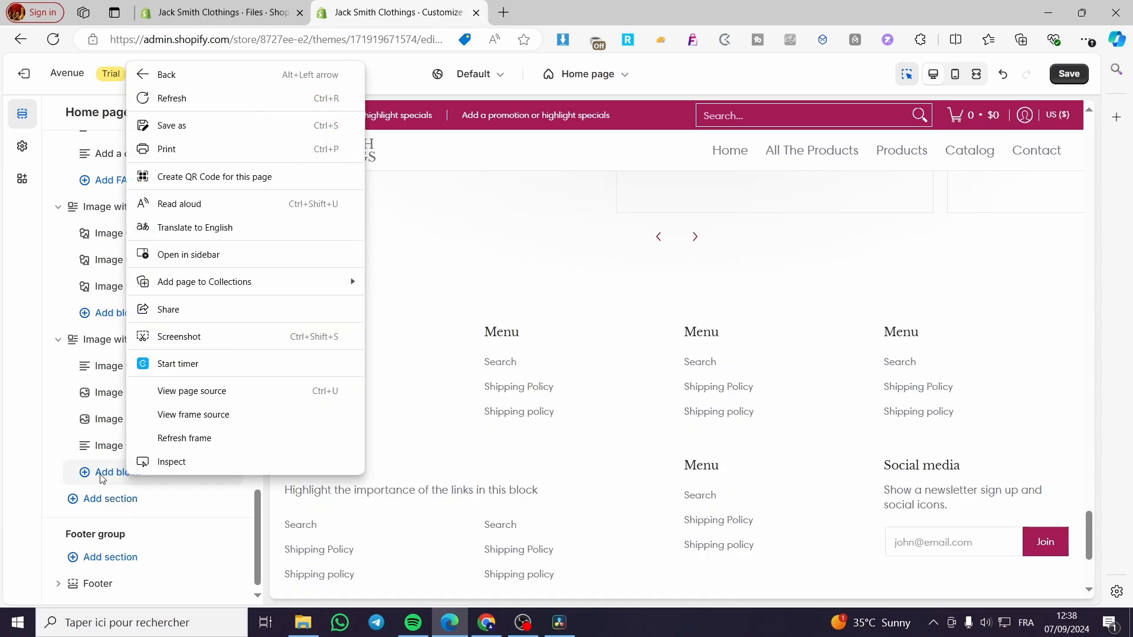
click(59, 454)
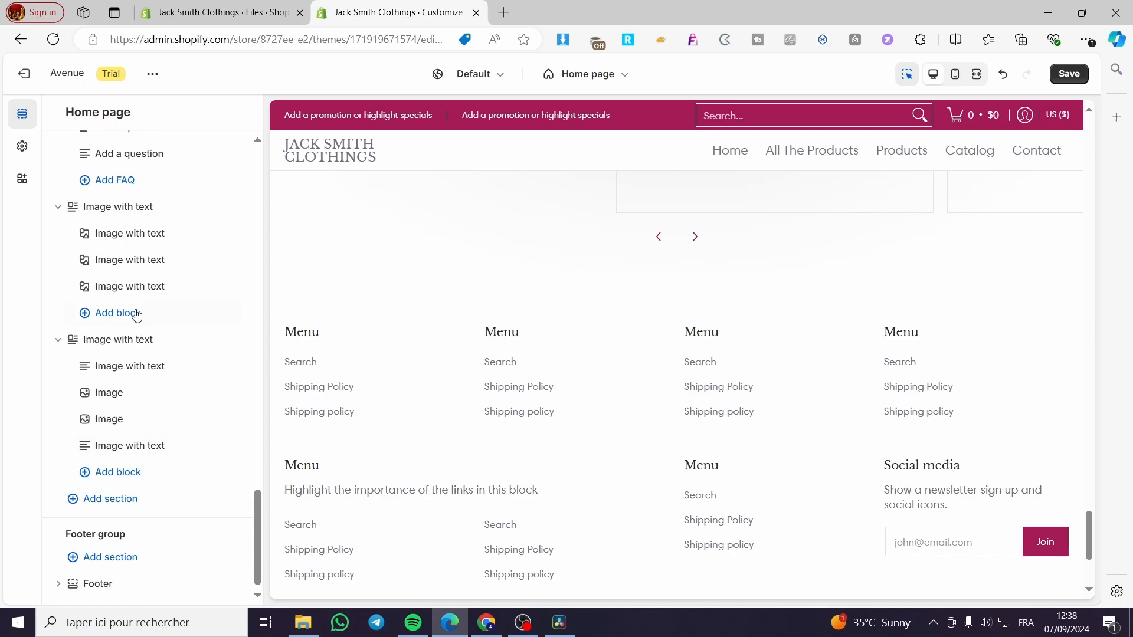
click(112, 475)
click(112, 477)
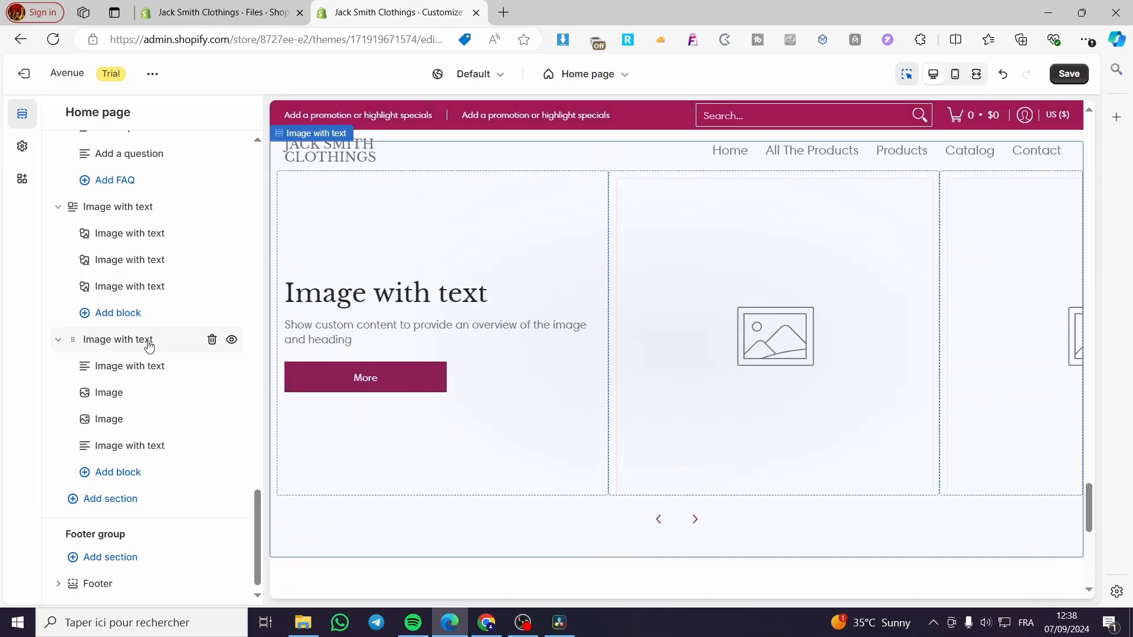
click(117, 478)
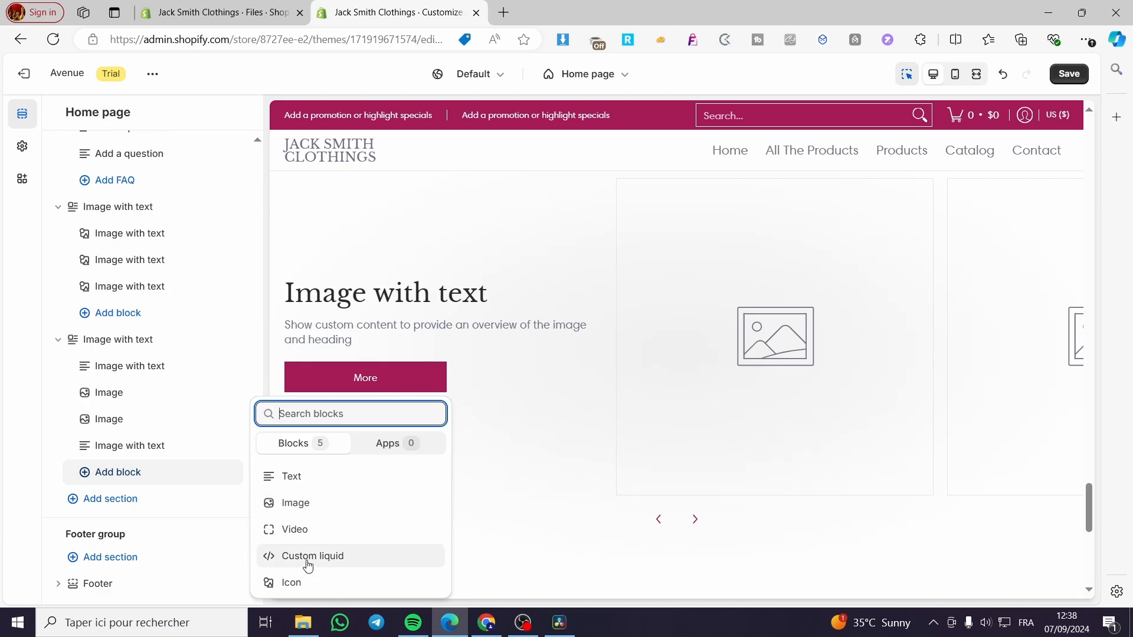
click(272, 576)
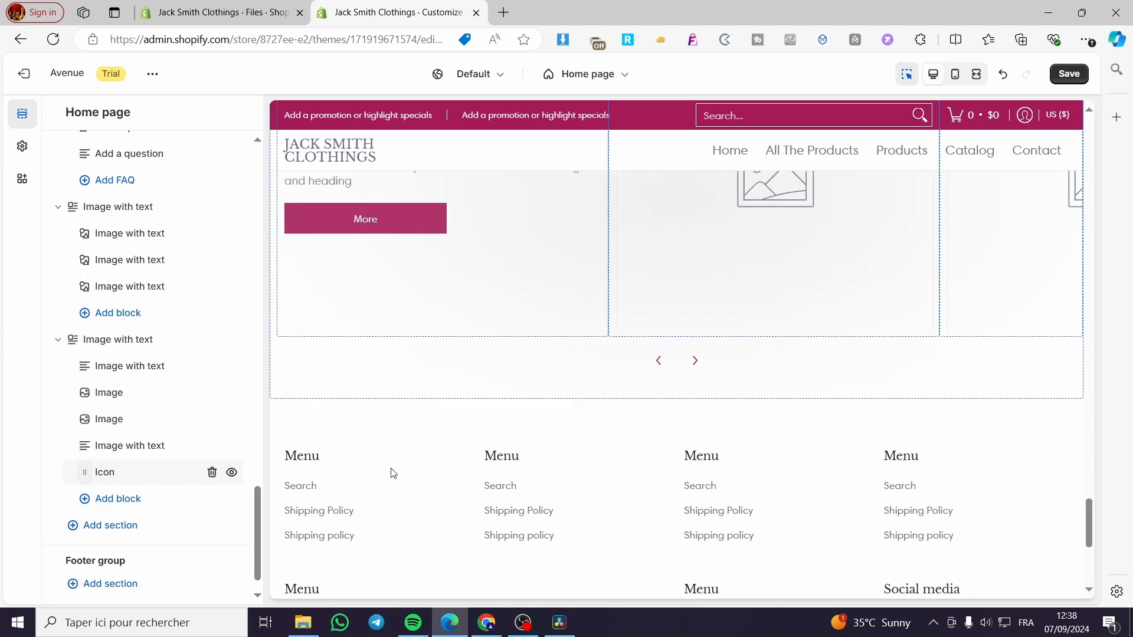
View the icon choices in the new Icon block's settings, and remove the block from the Image with text section
click(104, 476)
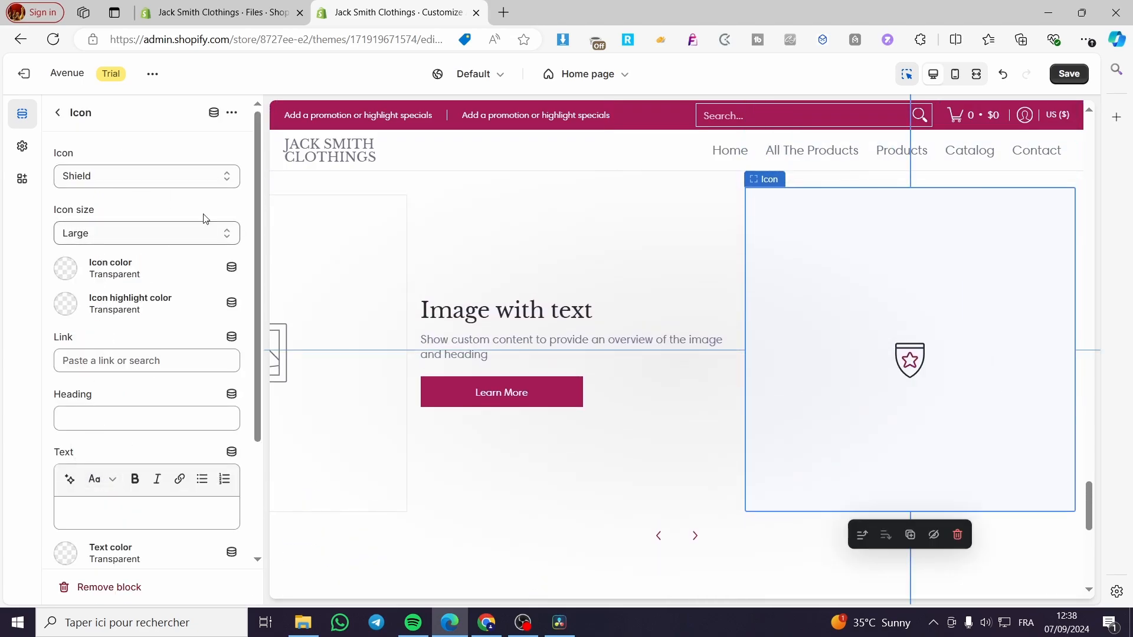
click(223, 183)
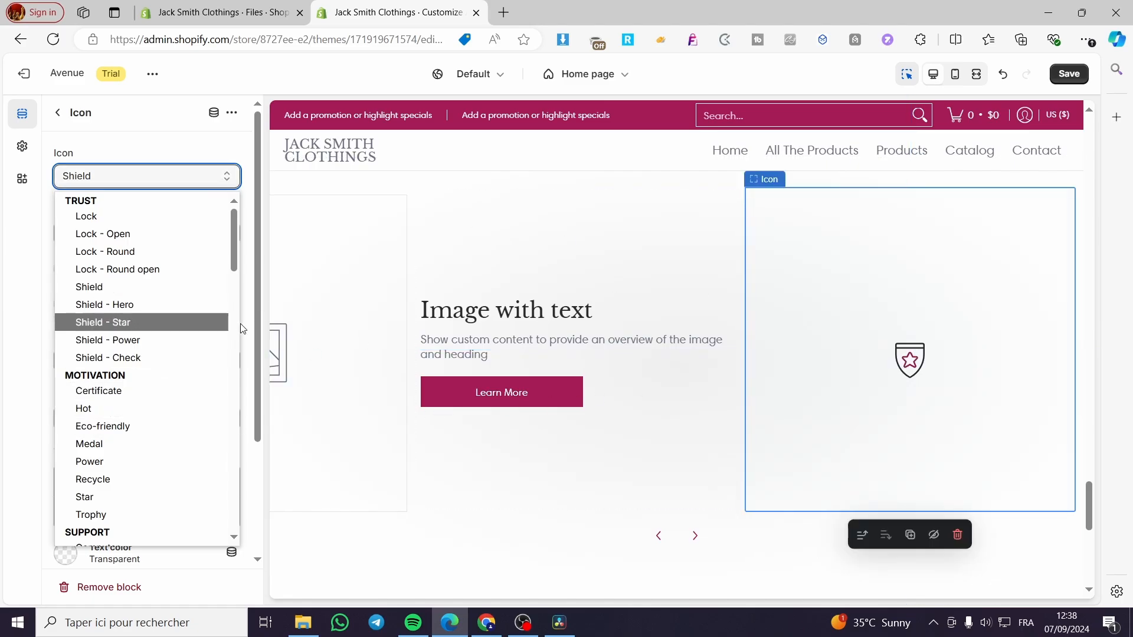
click(957, 534)
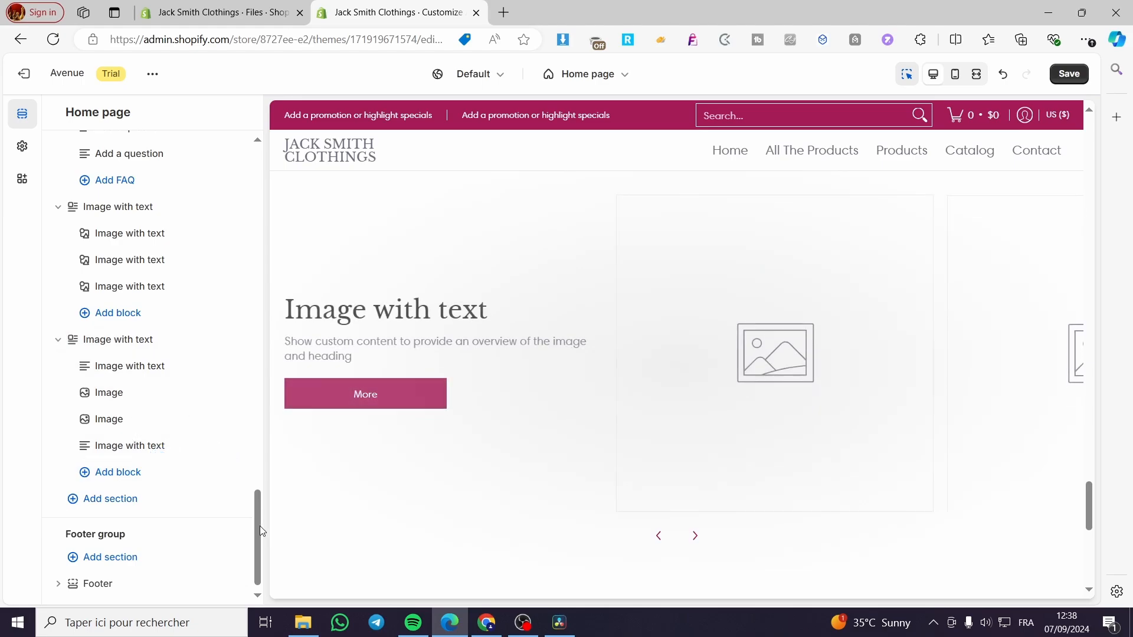
Return to the start of the section list, open the theme settings and view the Colors options
drag(260, 526, 241, 177)
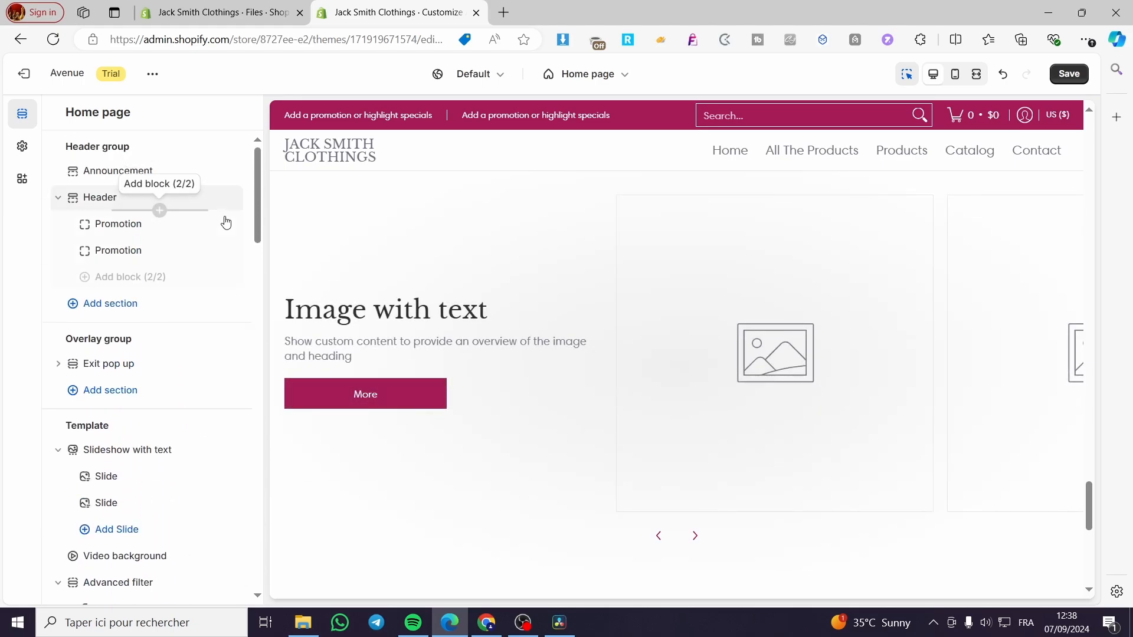
click(22, 147)
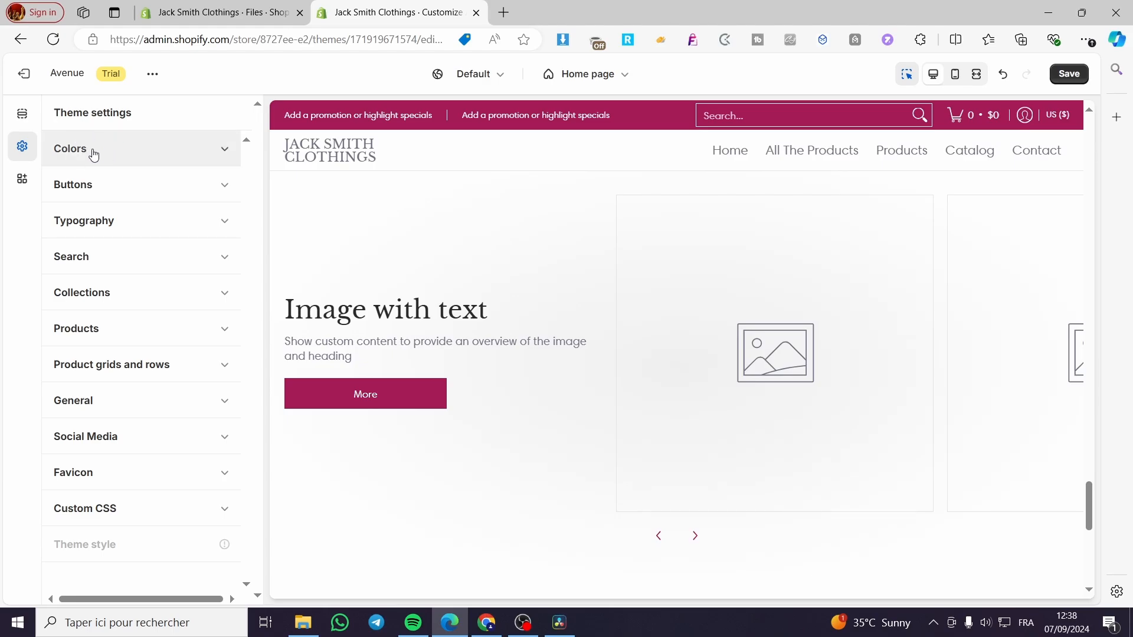
click(223, 152)
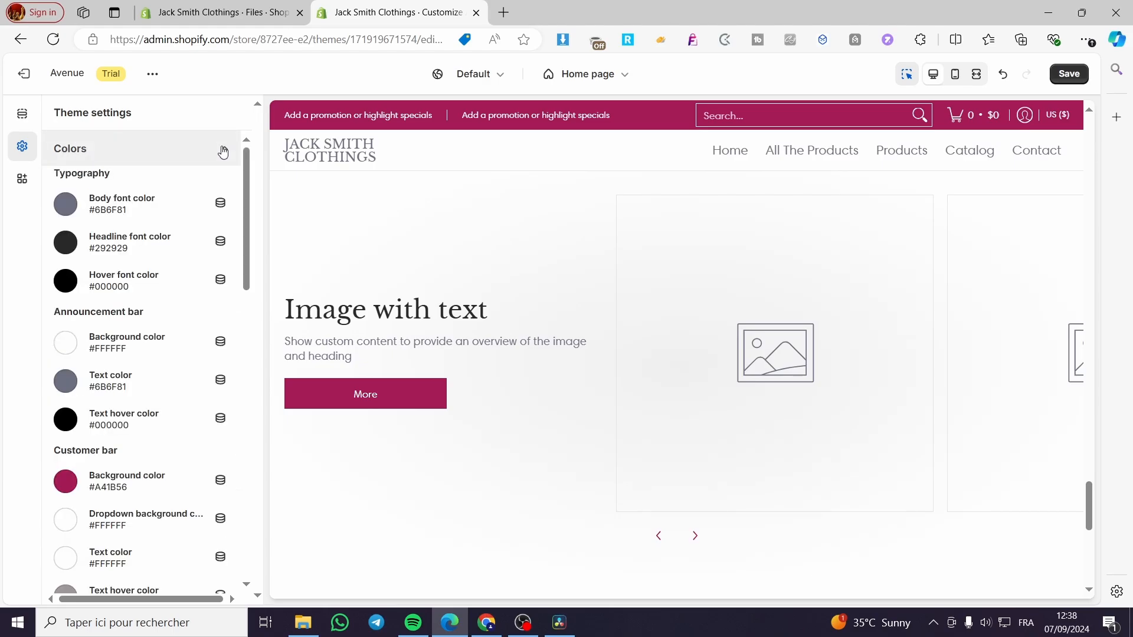
click(223, 152)
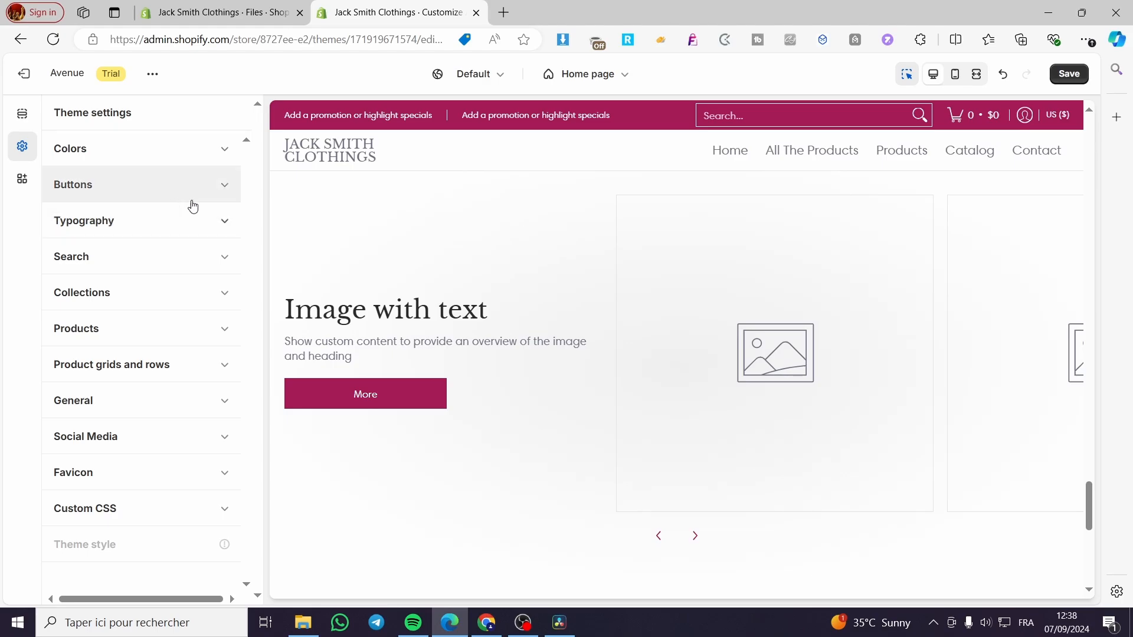
Look through the Buttons and Typography options in the theme settings, collapsing each group after viewing it
click(227, 195)
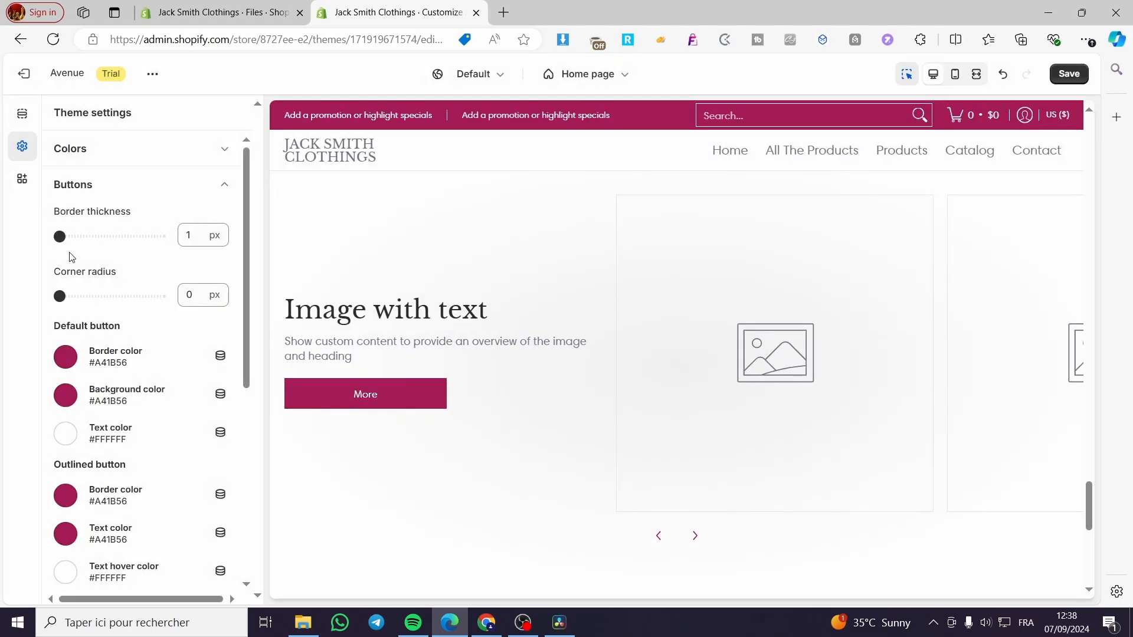
scroll(174, 266, down, 5)
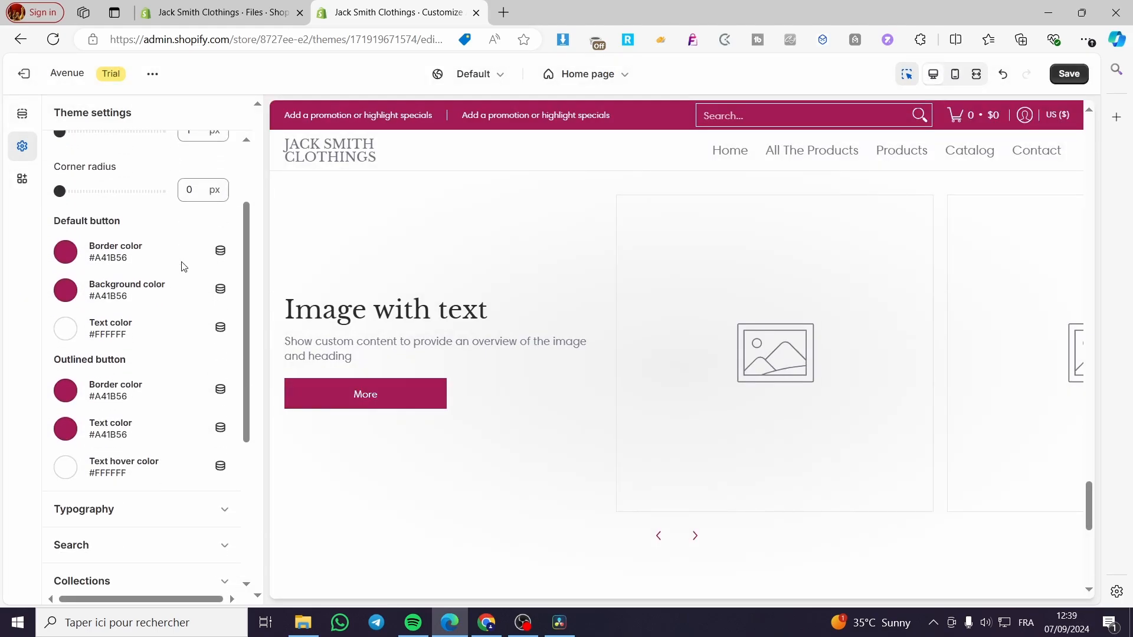
scroll(180, 264, up, 5)
click(224, 184)
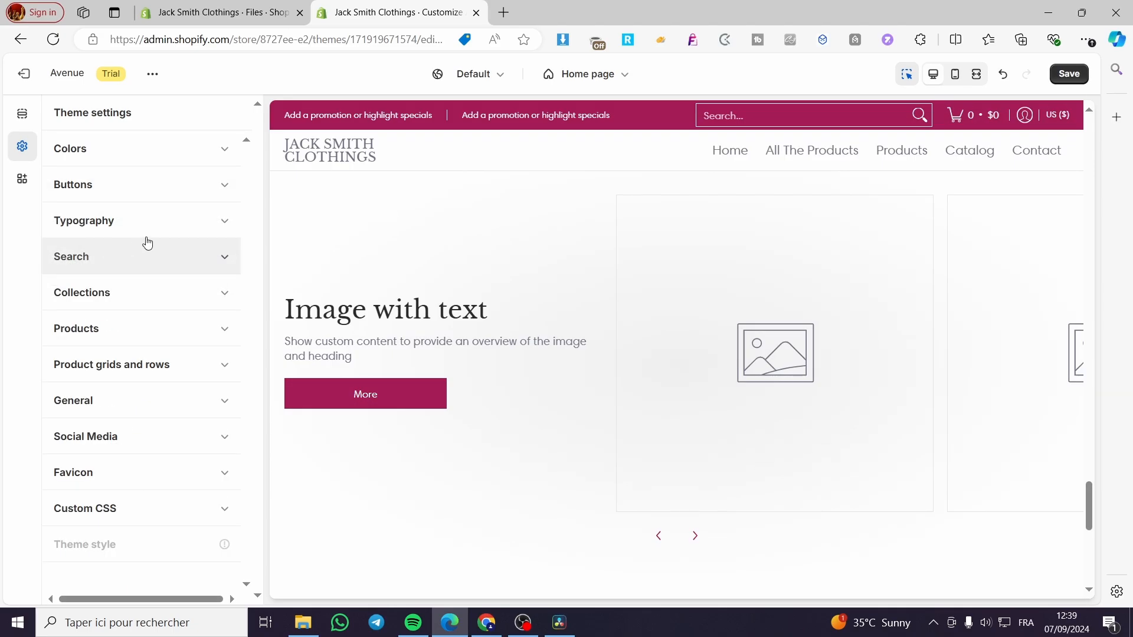
click(219, 220)
right_click(222, 225)
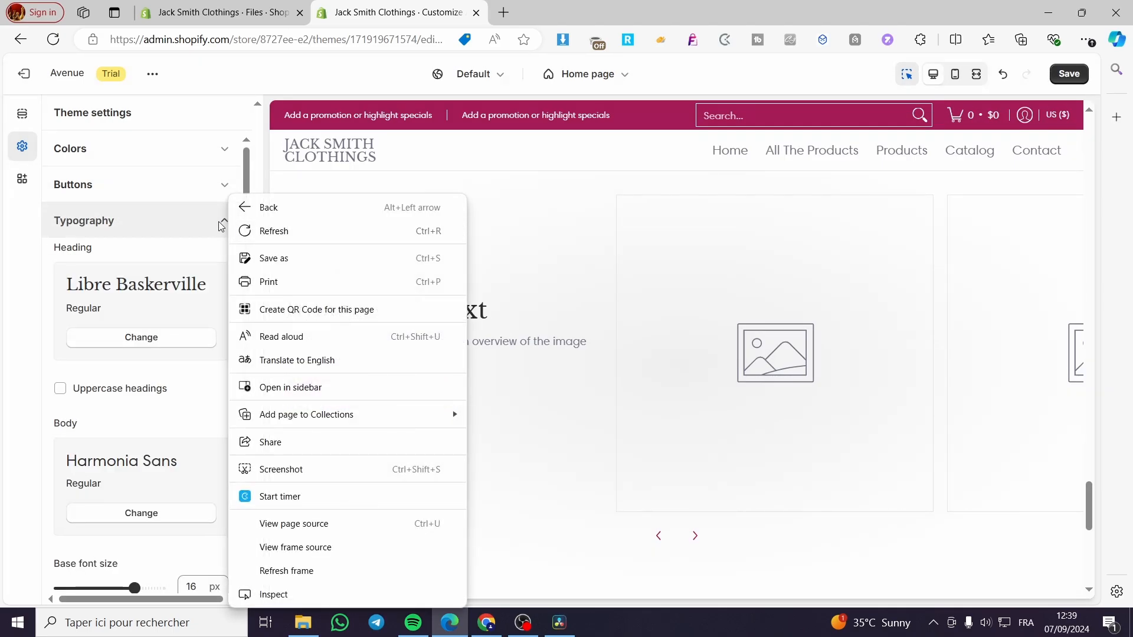
click(220, 224)
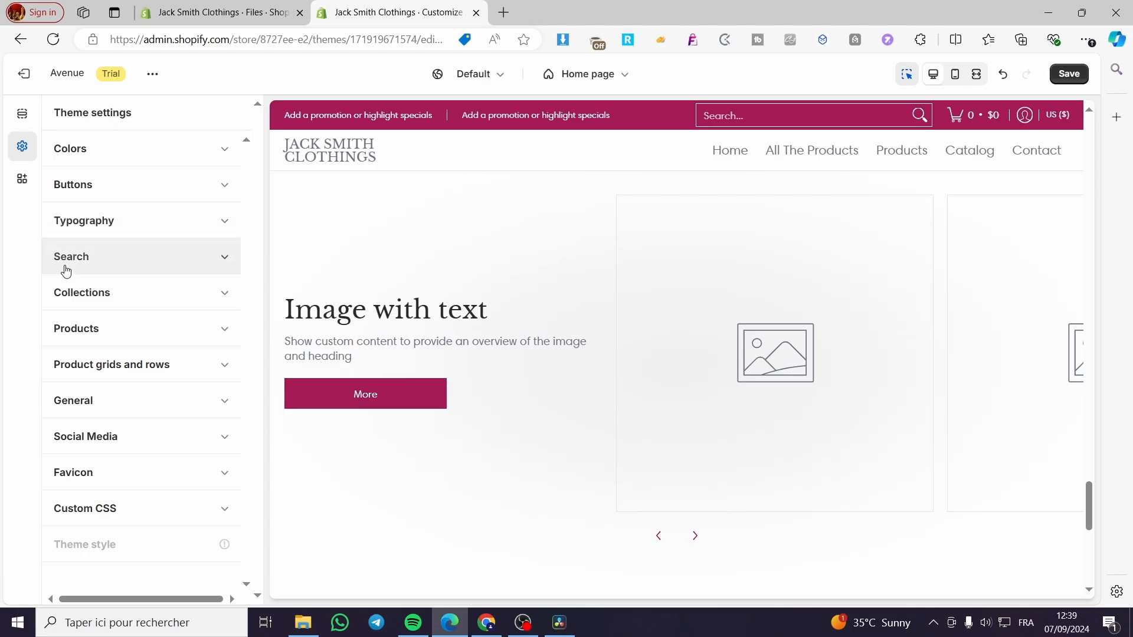
Examine the theme's Search settings, including predictive search and the fields included, and collapse the group
click(223, 258)
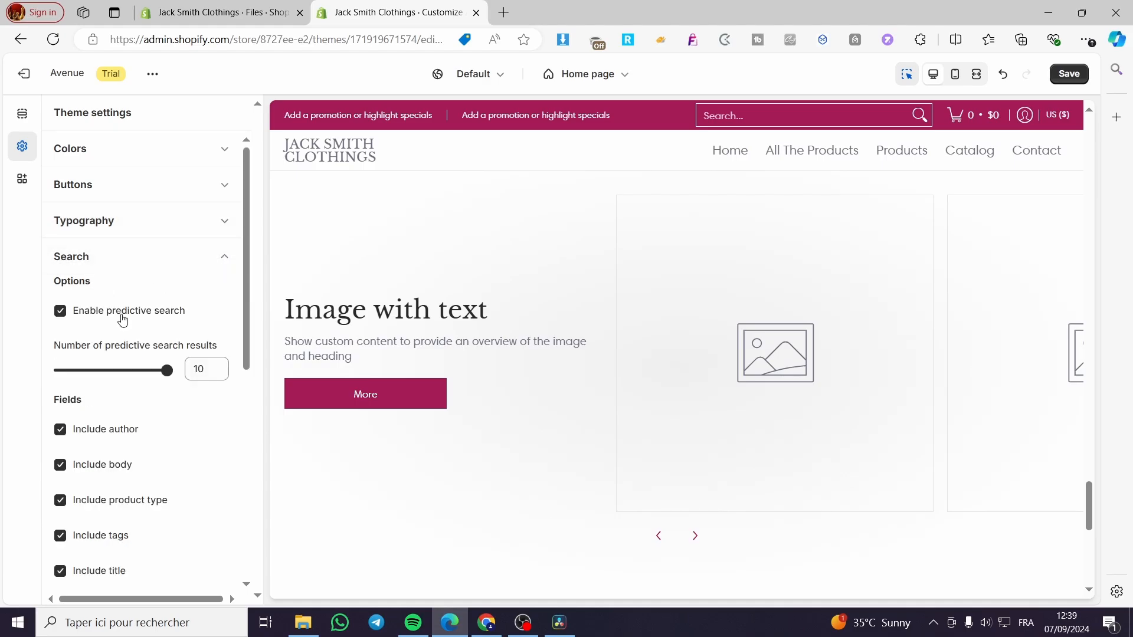
scroll(123, 321, down, 1)
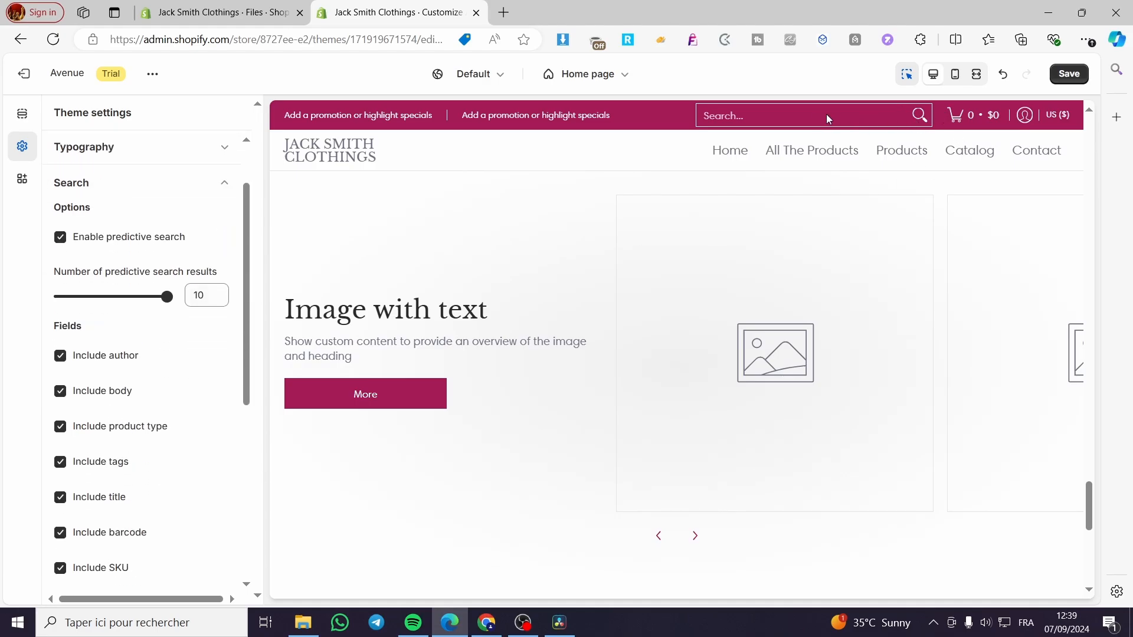
scroll(147, 336, down, 5)
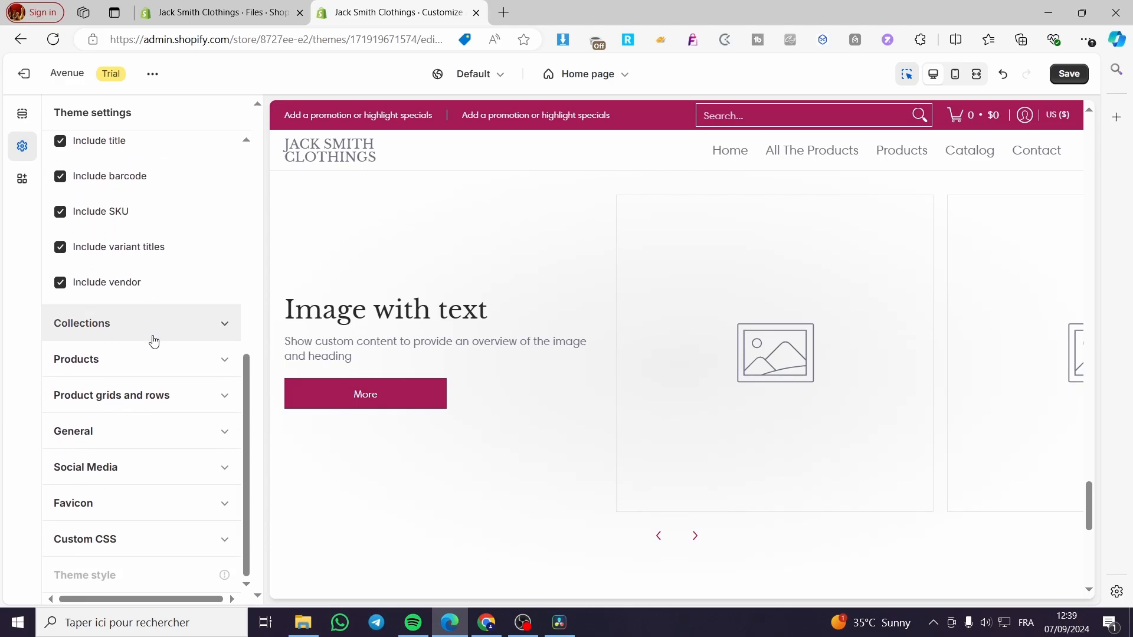
scroll(154, 341, up, 6)
click(226, 258)
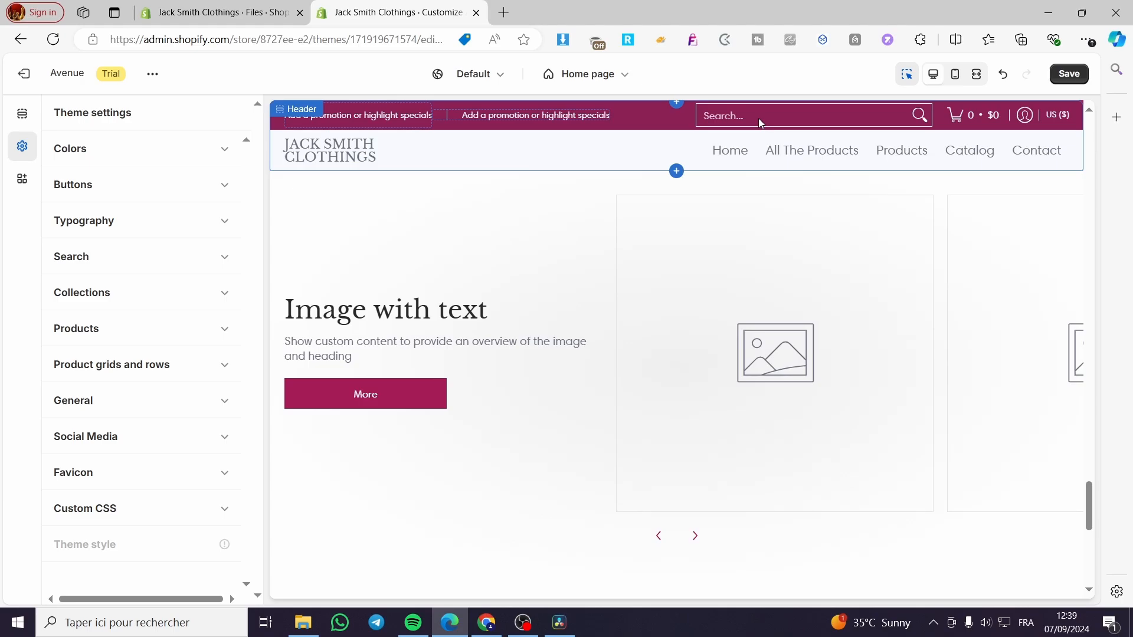
Look through the Collections and Products groups of the theme settings, collapsing each one after viewing it
click(231, 297)
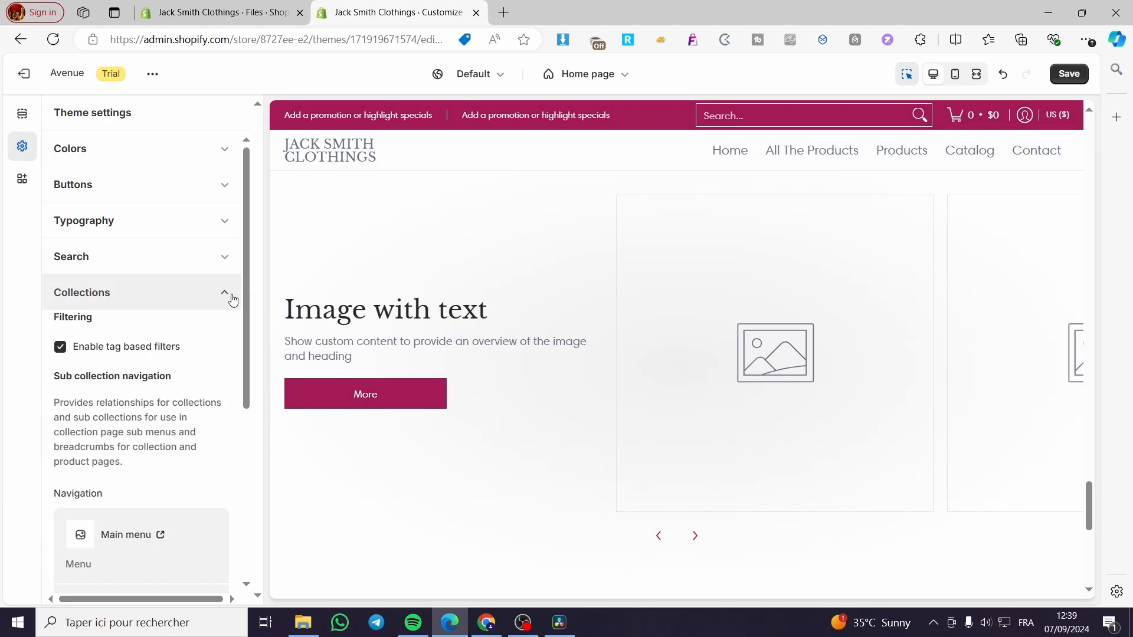
scroll(147, 360, down, 3)
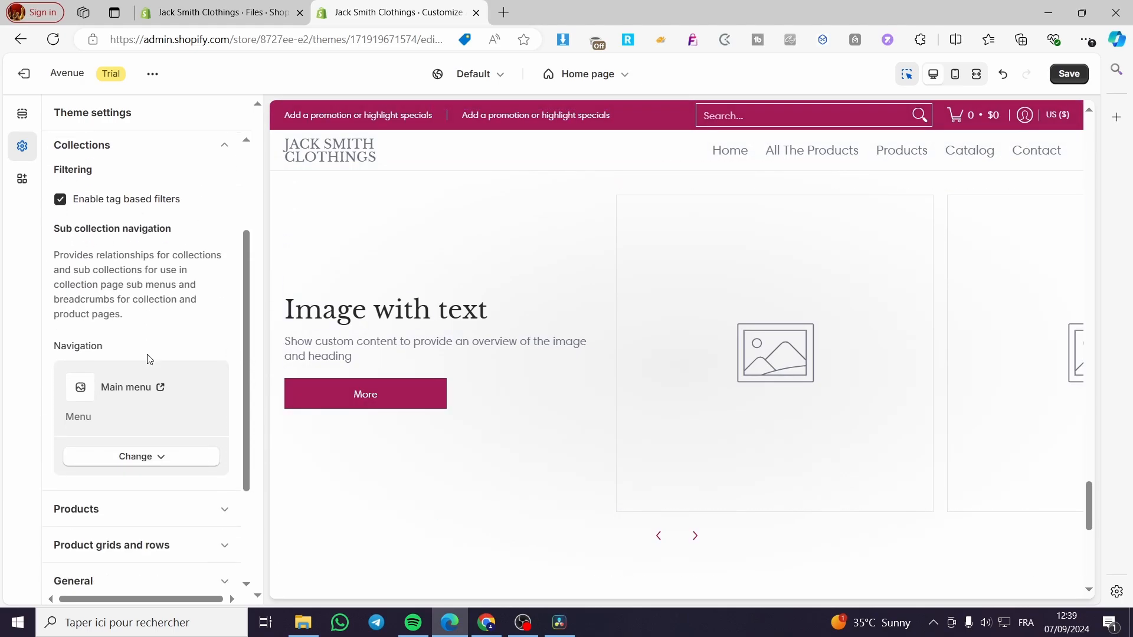
scroll(146, 356, up, 3)
click(224, 294)
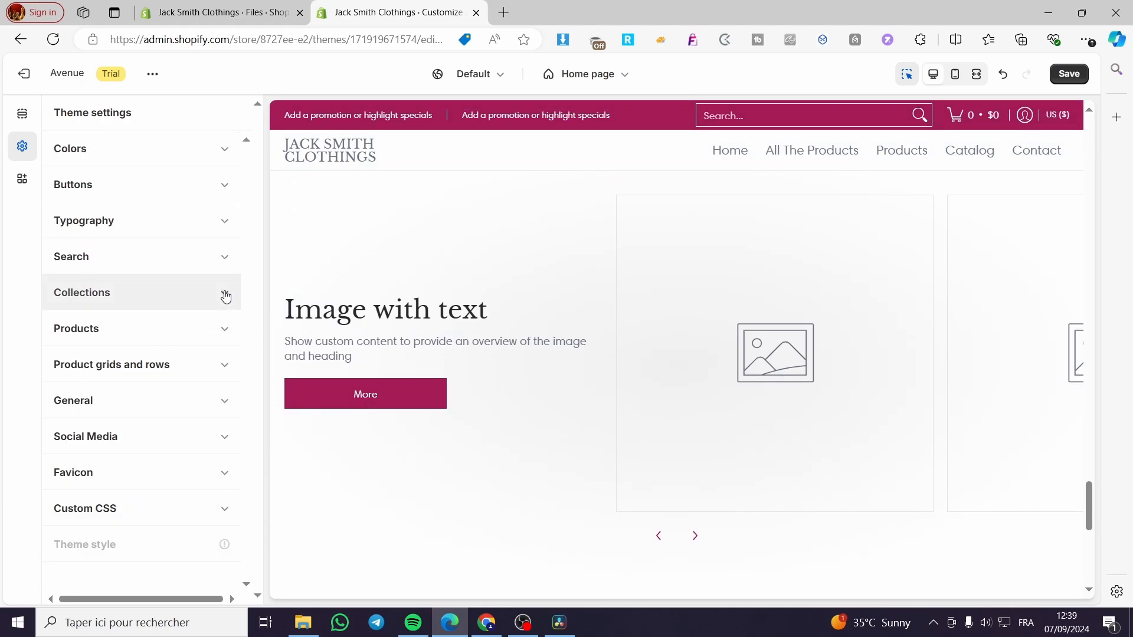
click(226, 325)
scroll(227, 323, down, 2)
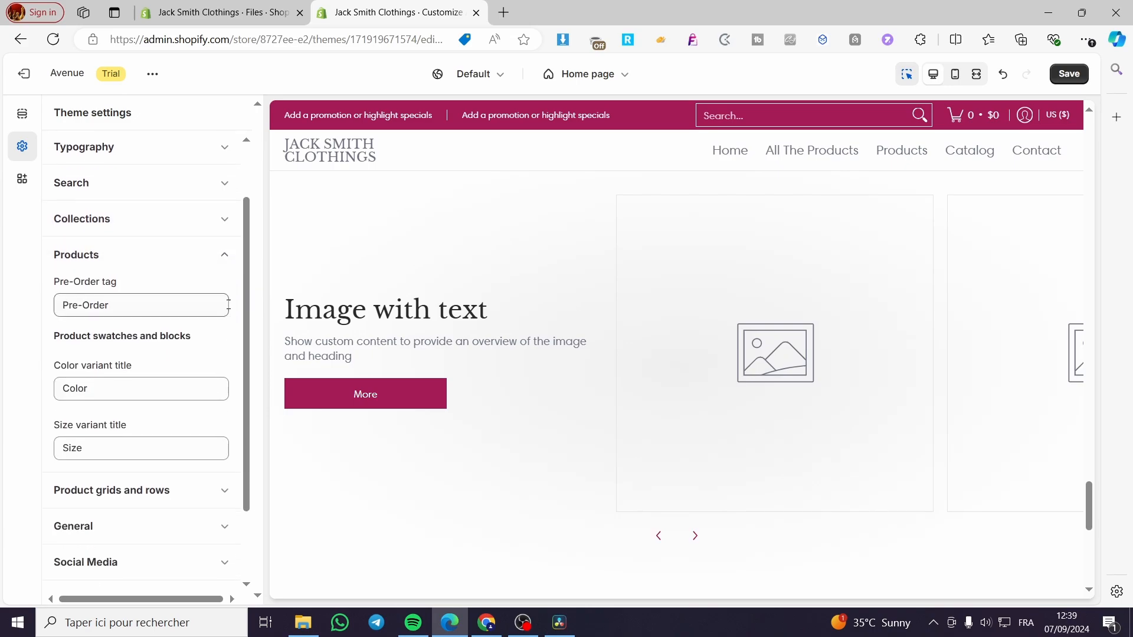
click(225, 256)
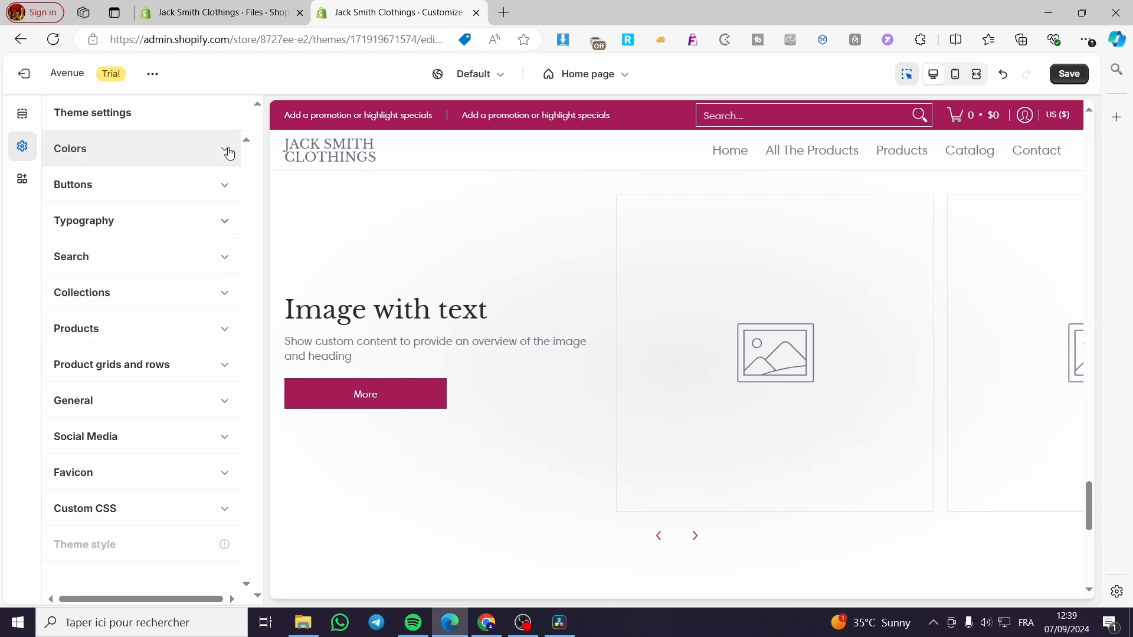
Save the customization of the Avenue trial theme
scroll(384, 402, up, 15)
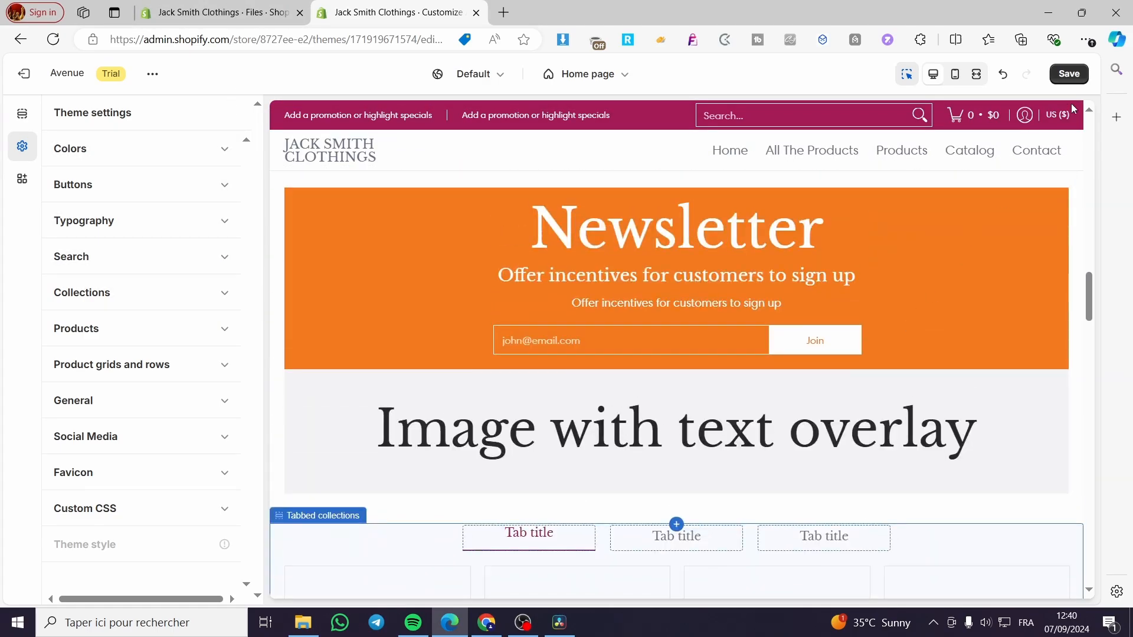
click(1068, 73)
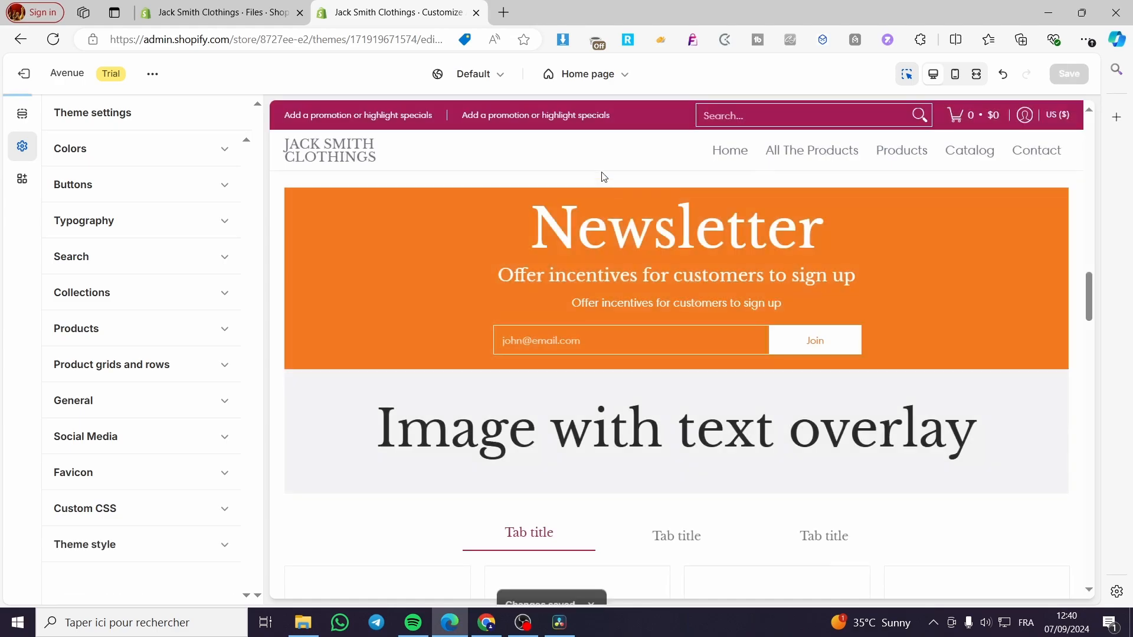
click(277, 11)
click(315, 7)
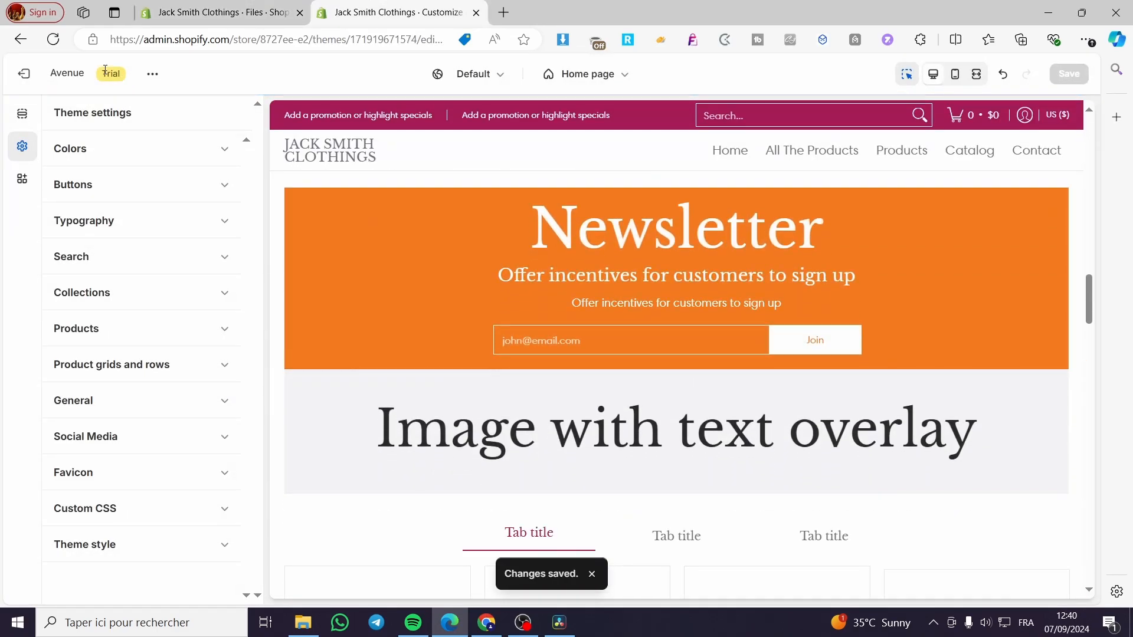
drag(102, 73, 126, 79)
Go to the Online Store's Themes page in the Shopify admin and start buying the Avenue trial theme from the theme library
click(215, 13)
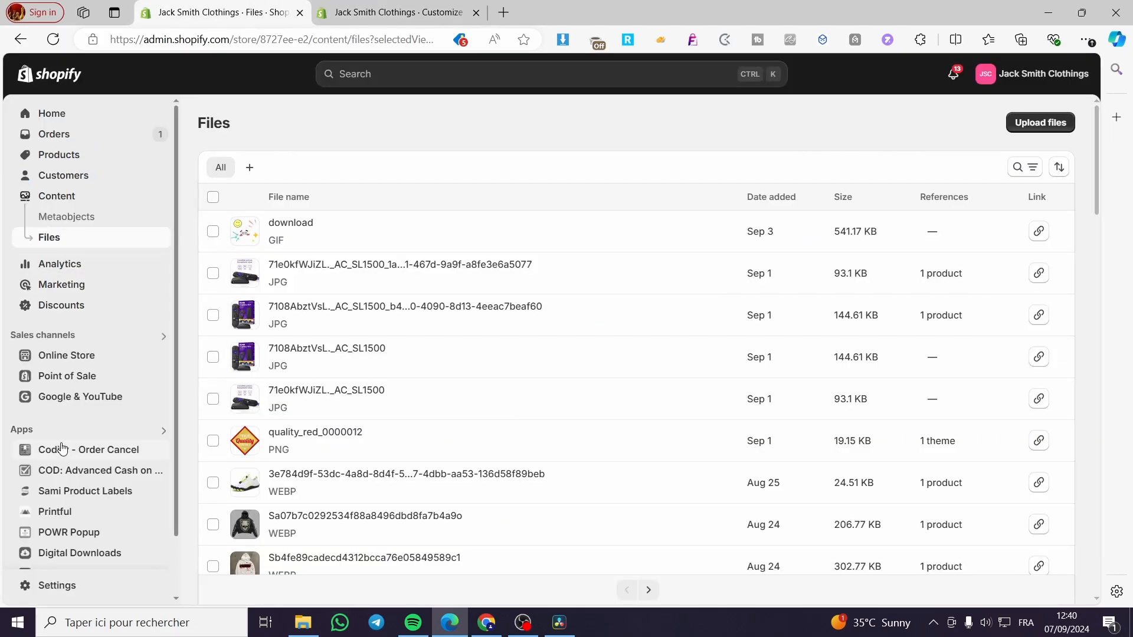
click(69, 361)
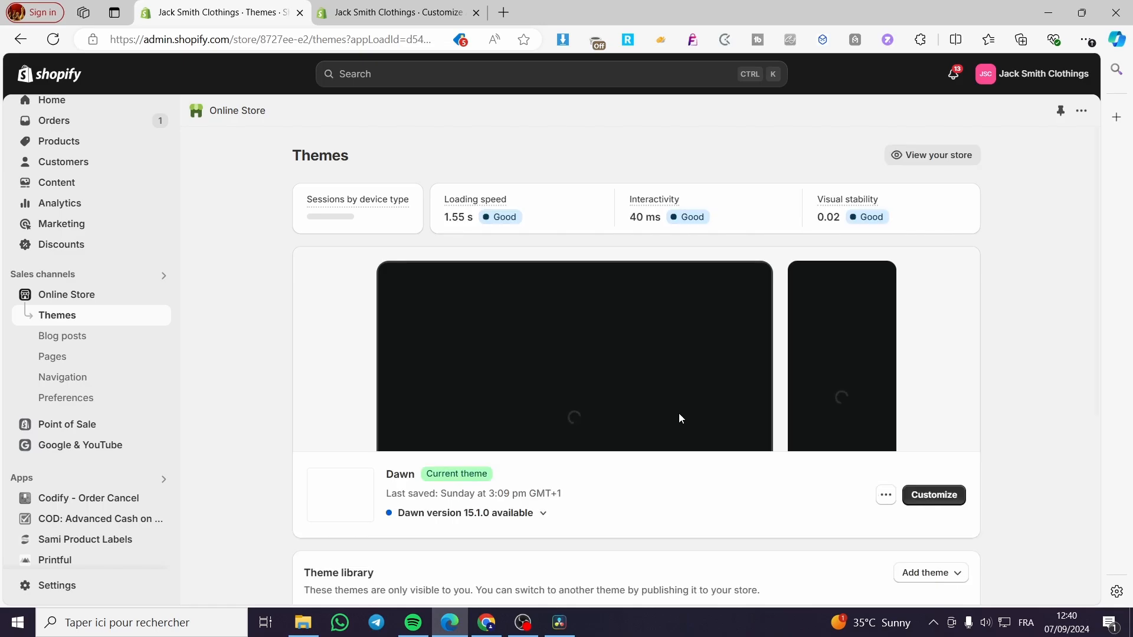
scroll(631, 407, down, 2)
scroll(517, 497, down, 1)
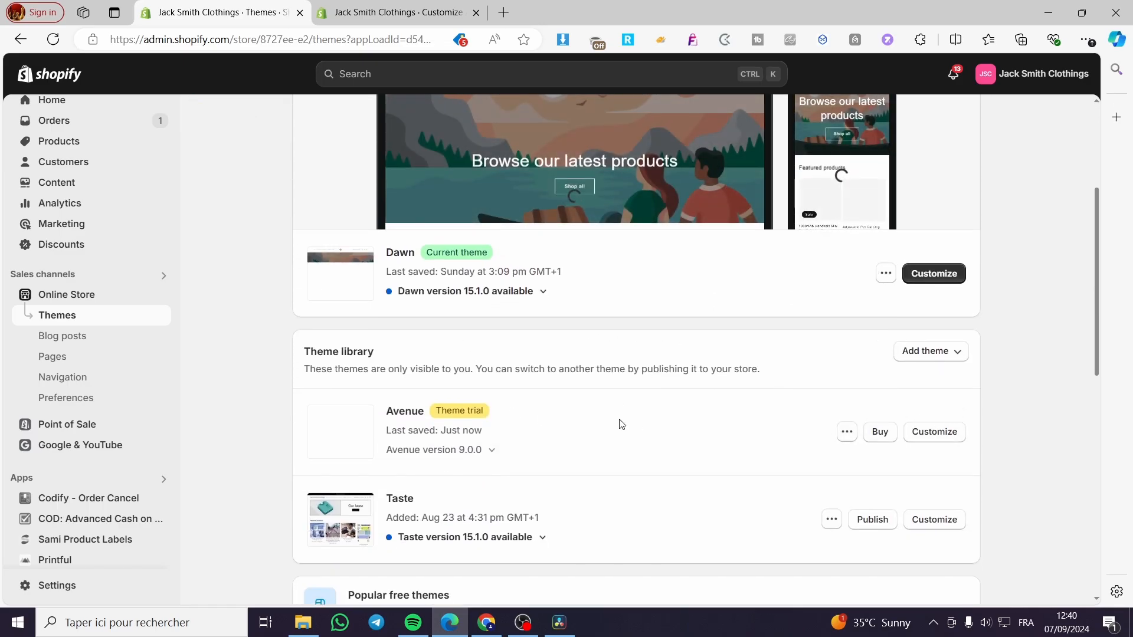
click(873, 440)
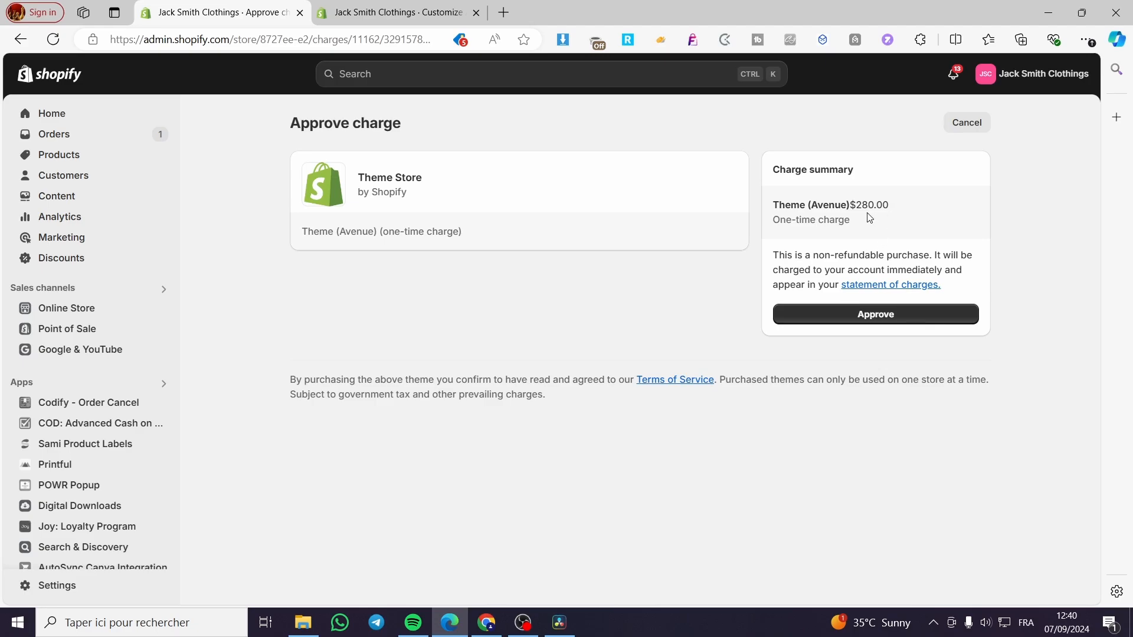
Highlight the one-time charge amount for the Avenue theme in the charge summary
drag(889, 204, 868, 205)
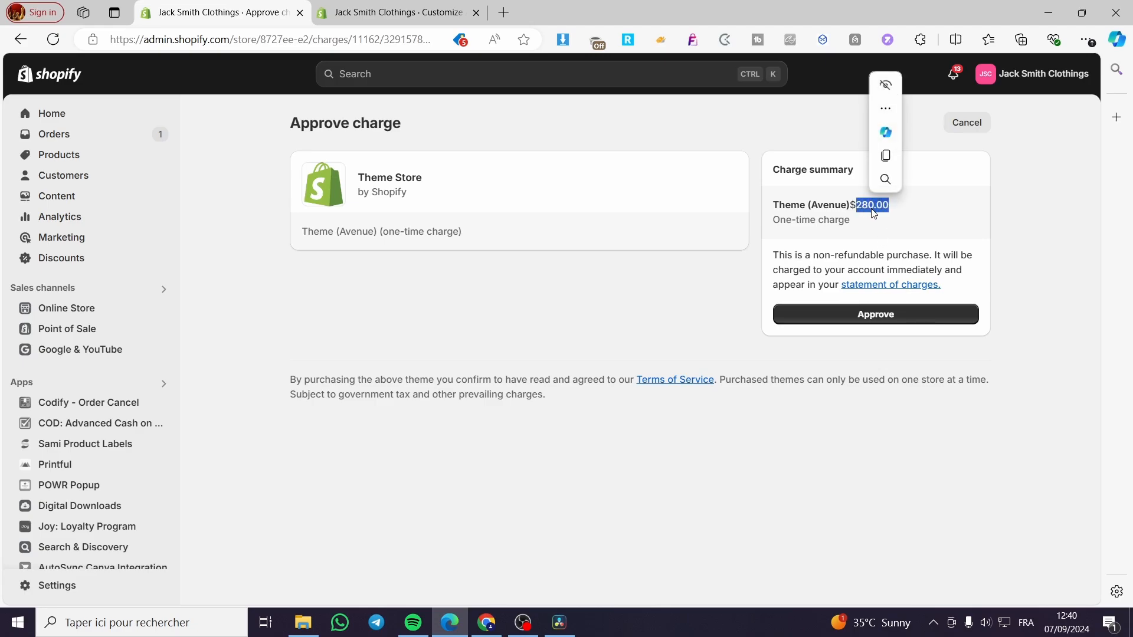
click(857, 206)
drag(856, 206, 889, 207)
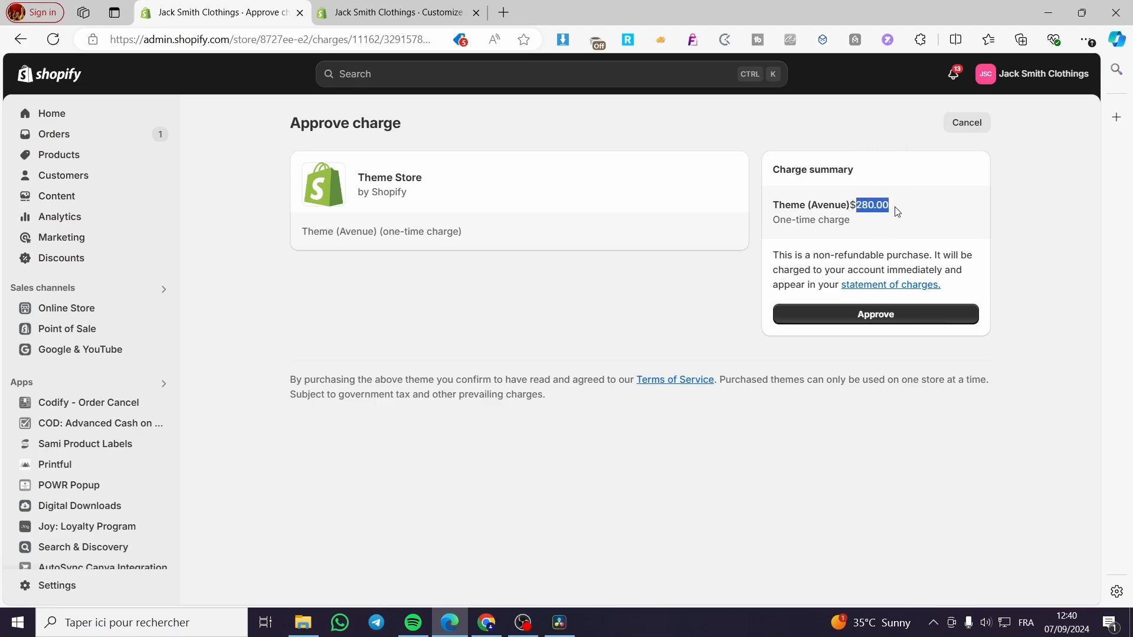